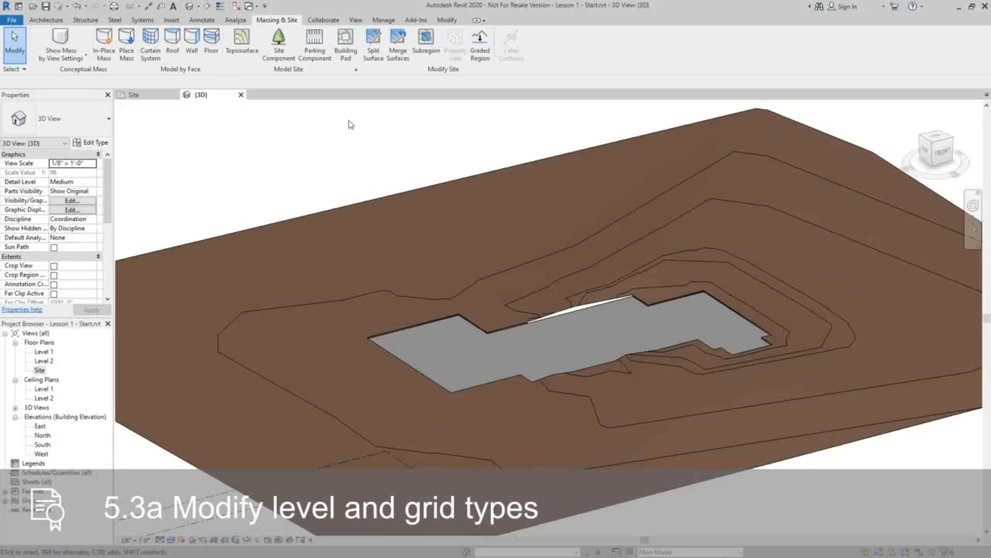
Open the South elevation and set the Level 2 elevation to 13'-6".
{"action": "double_click", "coordinate": [43, 444]}
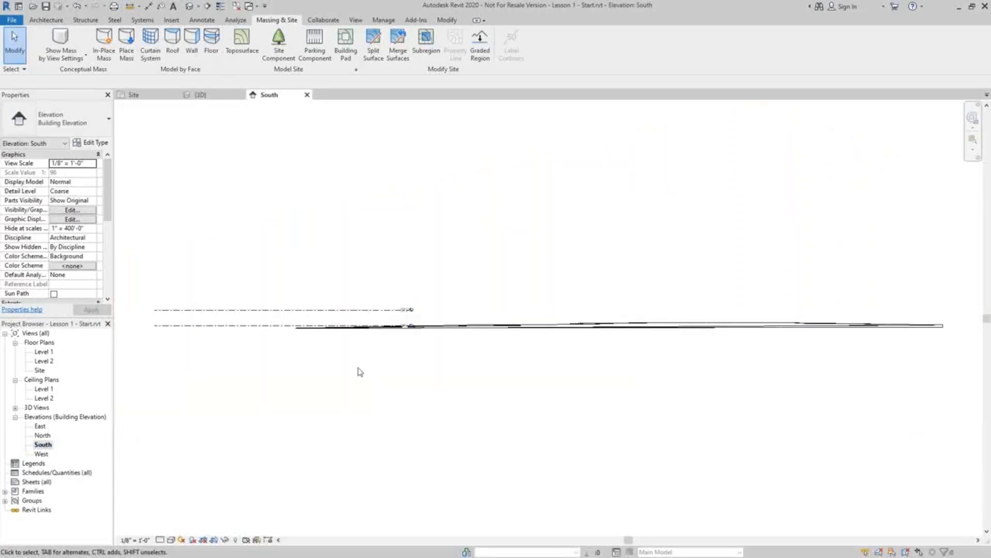
{"action": "middle_click_drag", "start_coordinate": [359, 370], "coordinate": [553, 394]}
{"action": "scroll", "coordinate": [558, 318], "scroll_direction": "up", "scroll_amount": 5}
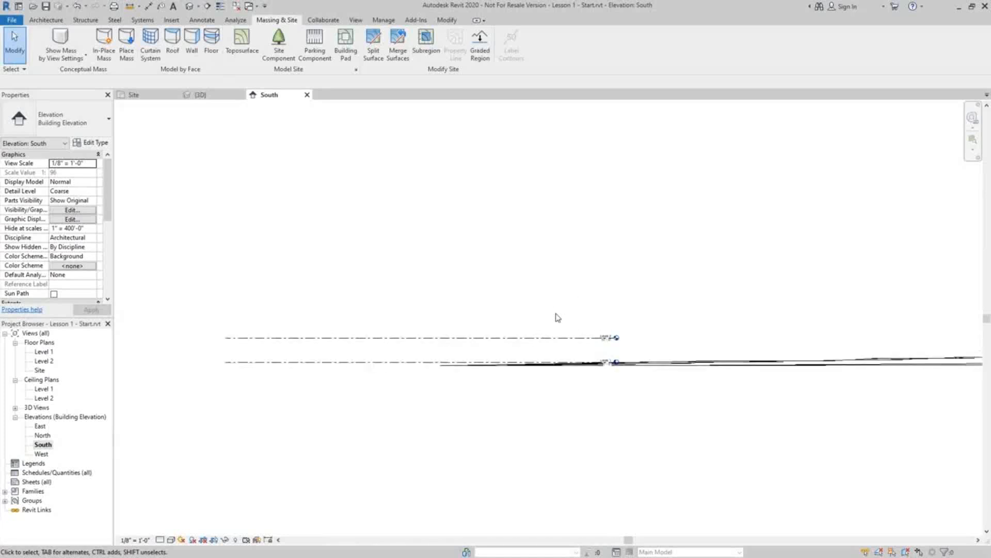
{"action": "middle_click_drag", "start_coordinate": [558, 318], "coordinate": [708, 294]}
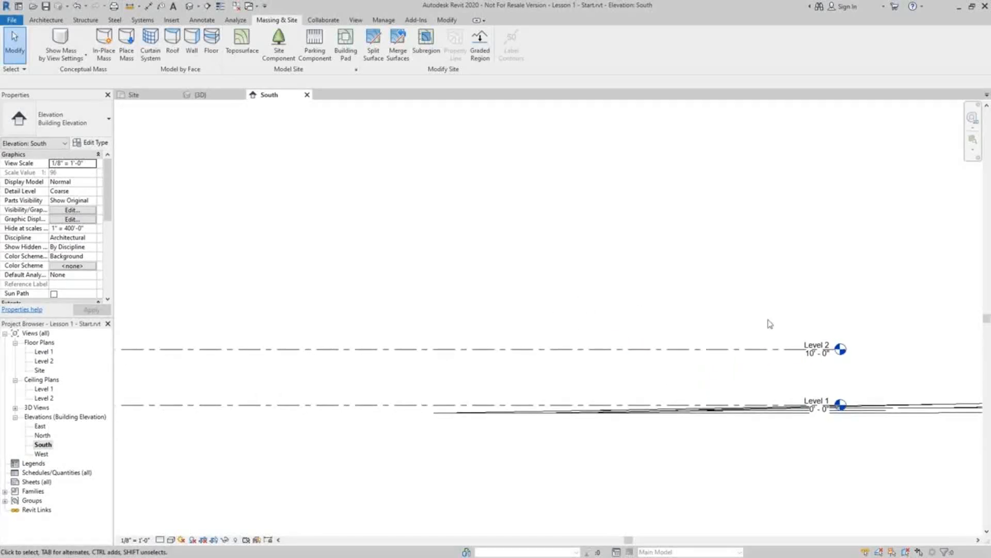
{"action": "scroll", "coordinate": [868, 365], "scroll_direction": "up", "scroll_amount": 2}
{"action": "left_click", "coordinate": [793, 361]}
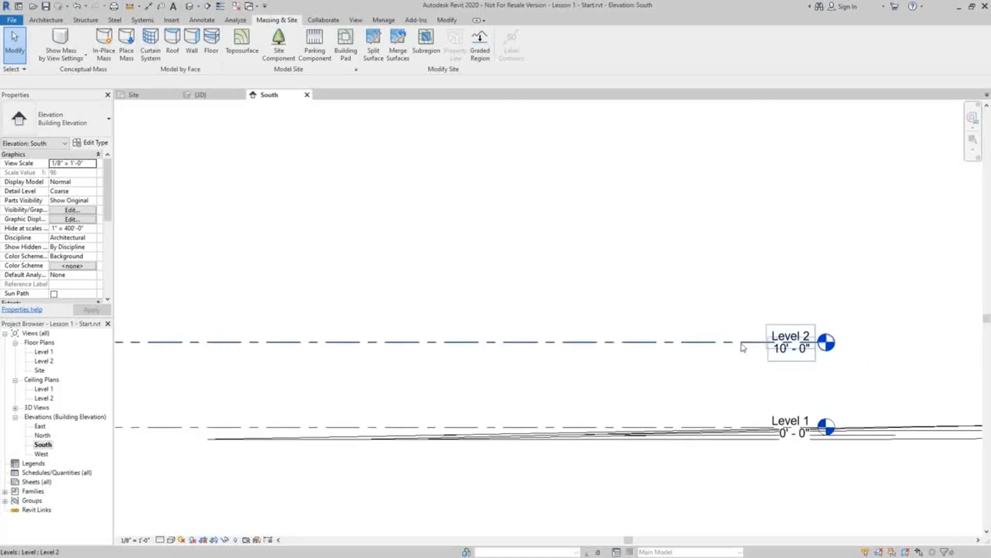
{"action": "left_click", "coordinate": [782, 356]}
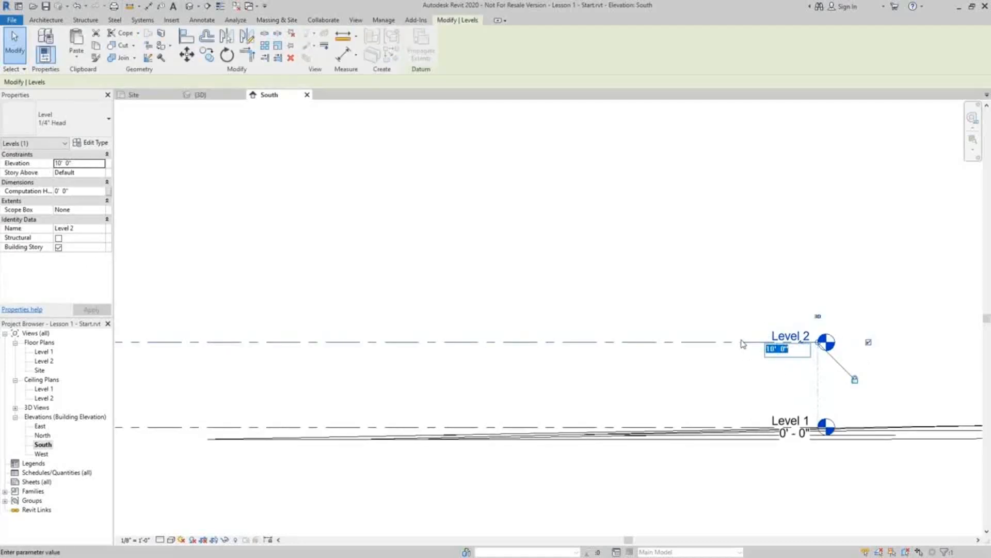
{"action": "type", "text": "13.5"}
{"action": "key", "text": "Return"}
{"action": "left_click", "coordinate": [624, 289]}
Draw a new level line above Level 2 at about 28'-6", aligned with both ends of the existing levels.
{"action": "scroll", "coordinate": [591, 236], "scroll_direction": "down", "scroll_amount": 4}
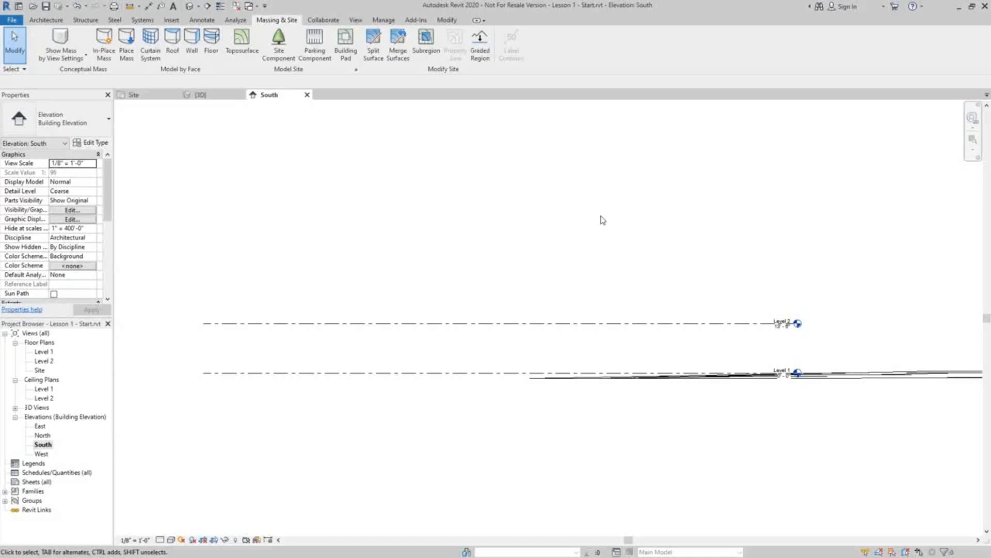
{"action": "left_click", "coordinate": [39, 21]}
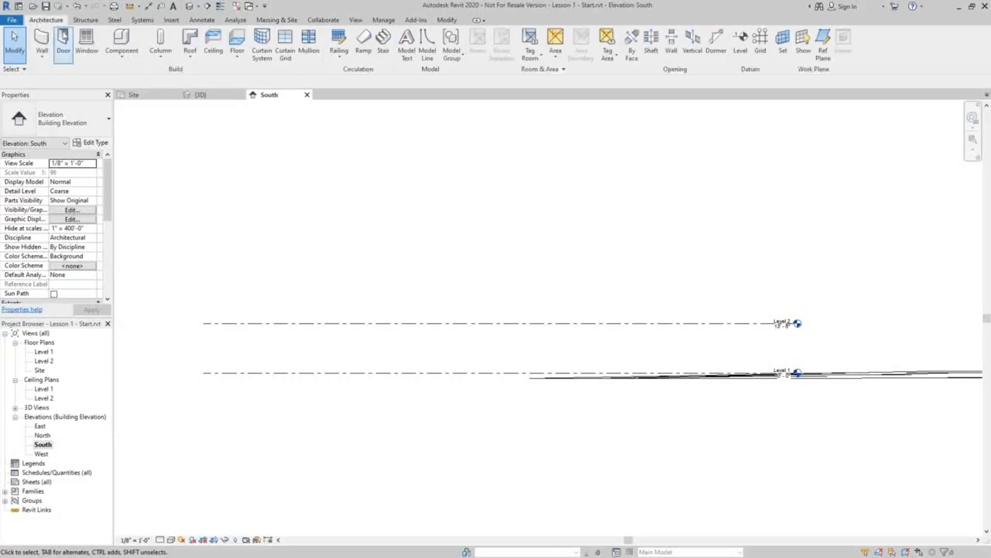
{"action": "left_click", "coordinate": [740, 46]}
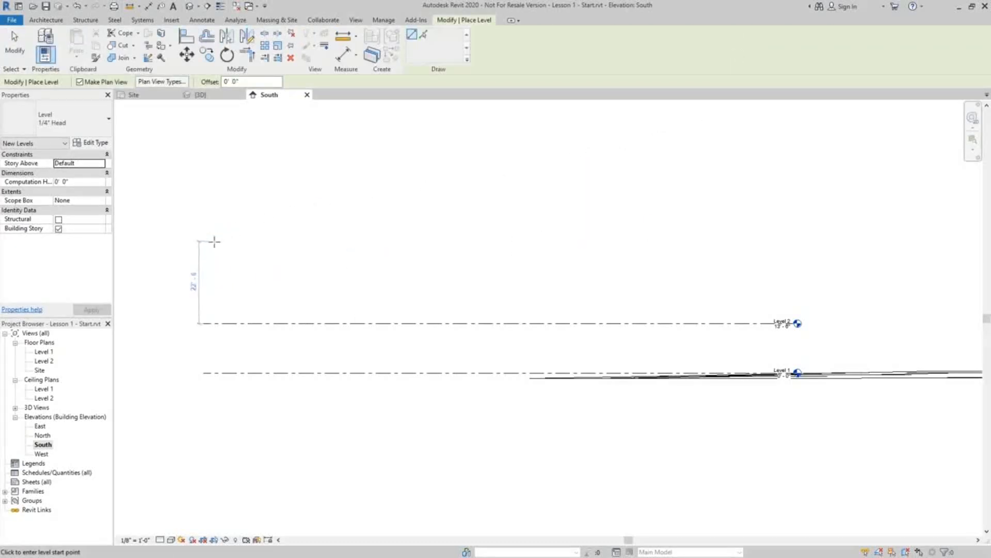
{"action": "left_click", "coordinate": [205, 269]}
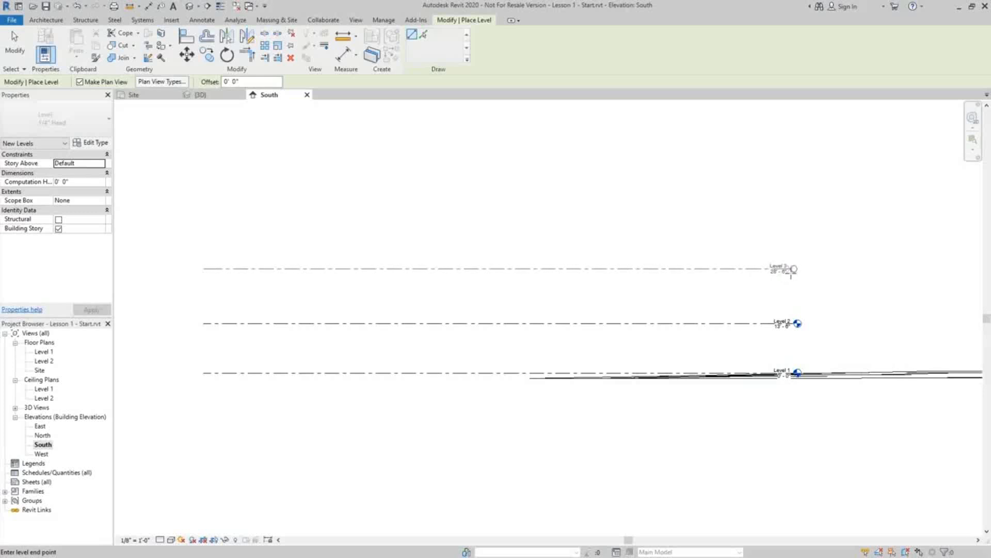
{"action": "left_click", "coordinate": [777, 269]}
{"action": "scroll", "coordinate": [822, 281], "scroll_direction": "up", "scroll_amount": 2}
{"action": "scroll", "coordinate": [822, 281], "scroll_direction": "up", "scroll_amount": 1}
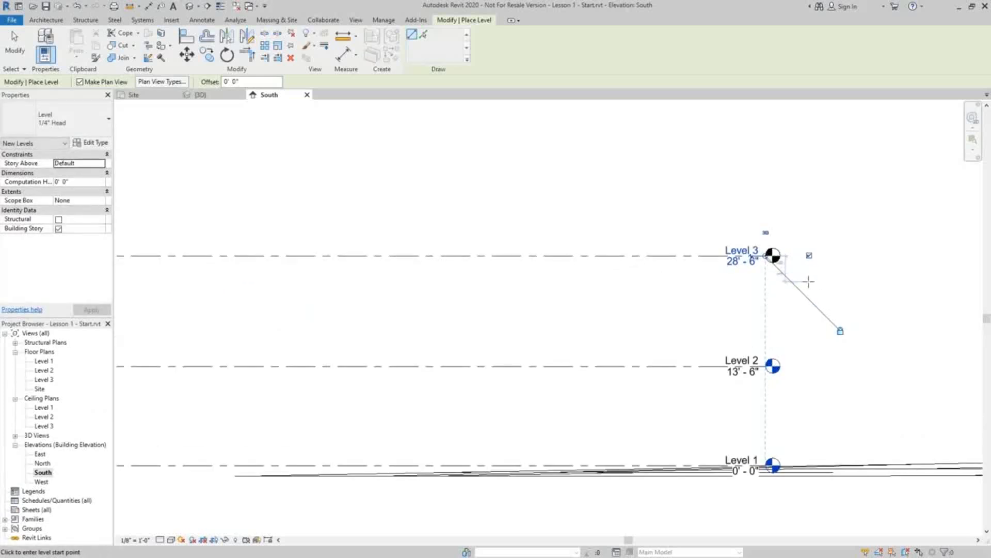
{"action": "key", "text": "Escape"}
{"action": "key", "text": "Escape"}
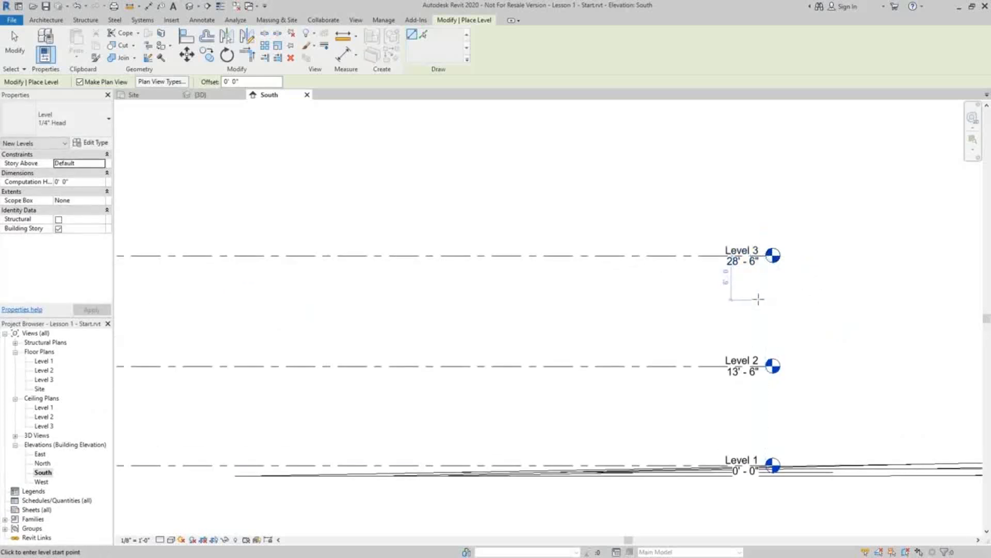
Set the Level 3 elevation to 28'-0".
{"action": "left_click", "coordinate": [740, 266]}
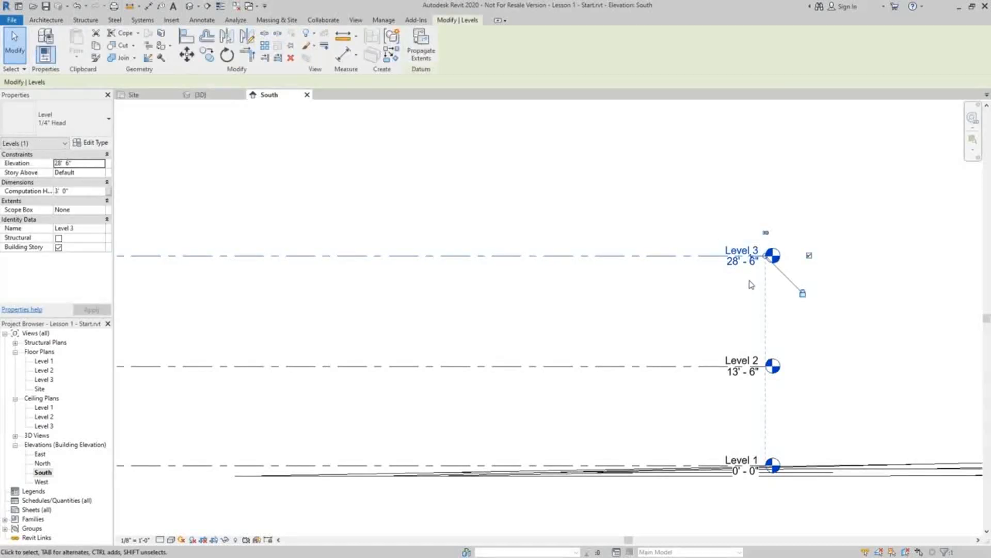
{"action": "left_click", "coordinate": [737, 263]}
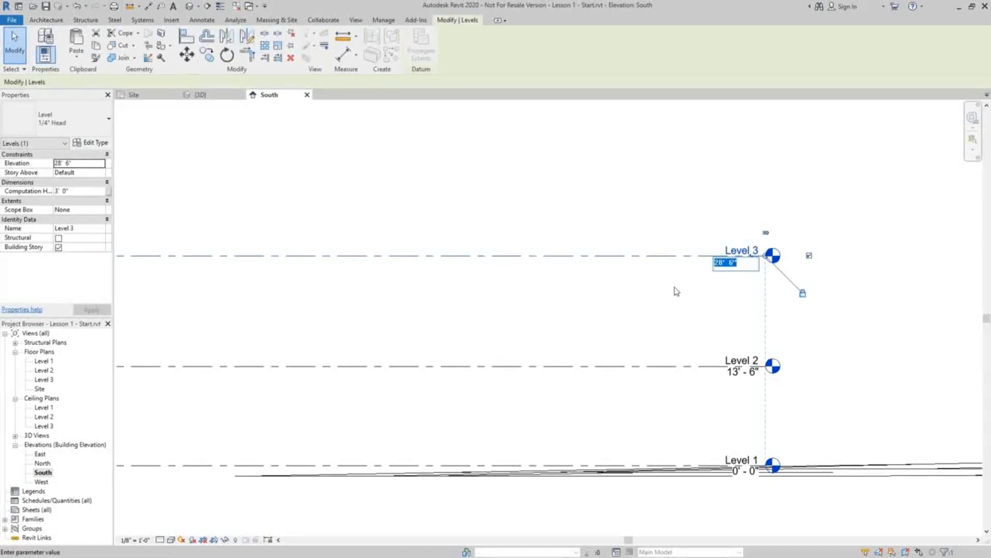
{"action": "type", "text": "28"}
{"action": "key", "text": "Return"}
{"action": "left_click", "coordinate": [599, 190]}
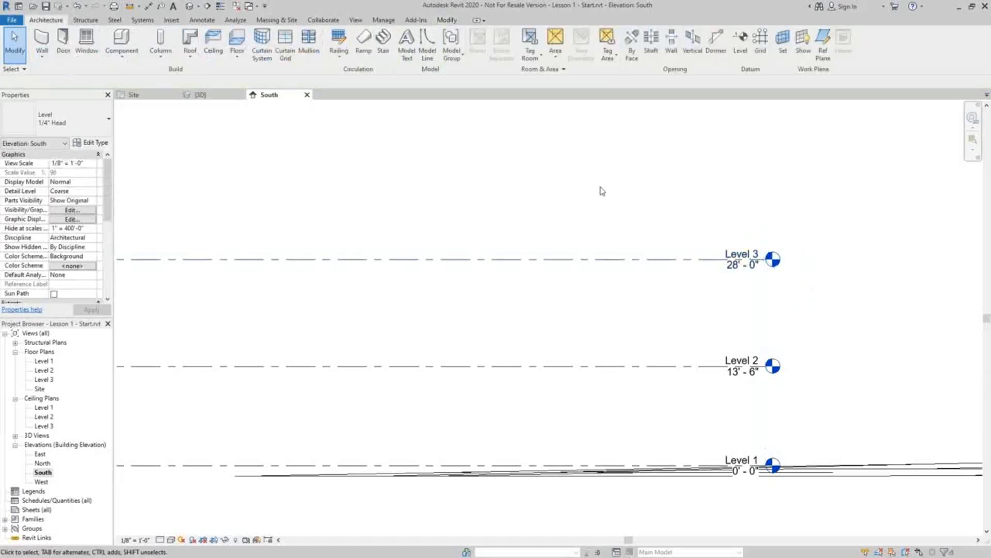
Copy Level 3 straight up by 4 feet to add a fourth level.
{"action": "scroll", "coordinate": [625, 199], "scroll_direction": "down", "scroll_amount": 2}
{"action": "middle_click_drag", "start_coordinate": [511, 181], "coordinate": [655, 240]}
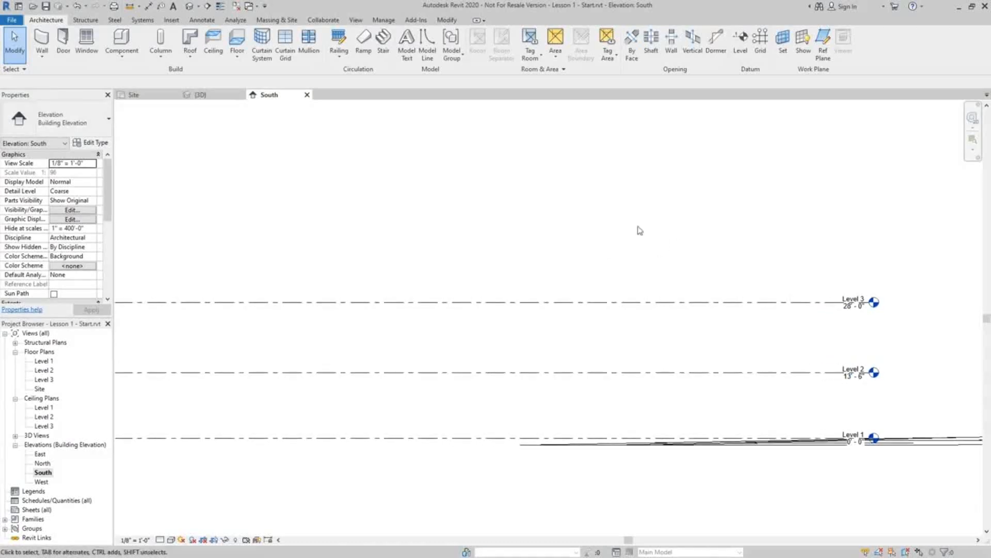
{"action": "left_click", "coordinate": [640, 301]}
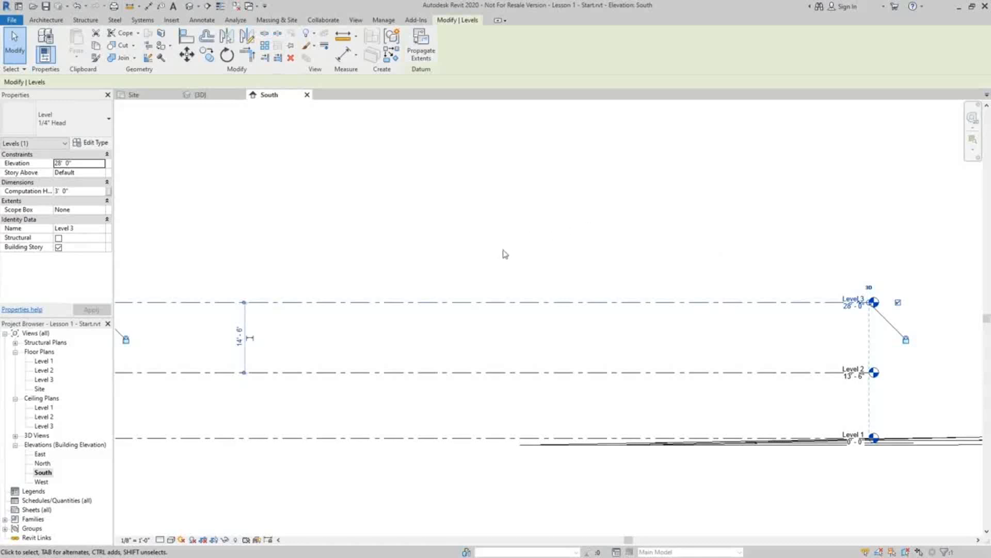
{"action": "key", "text": "c"}
{"action": "key", "text": "o"}
{"action": "left_click", "coordinate": [489, 257]}
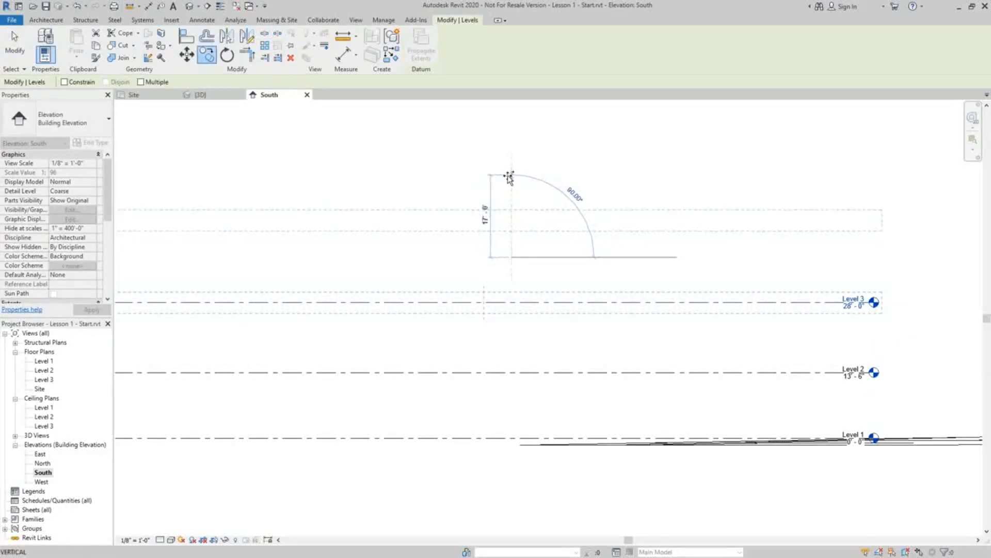
{"action": "type", "text": "4"}
{"action": "key", "text": "Return"}
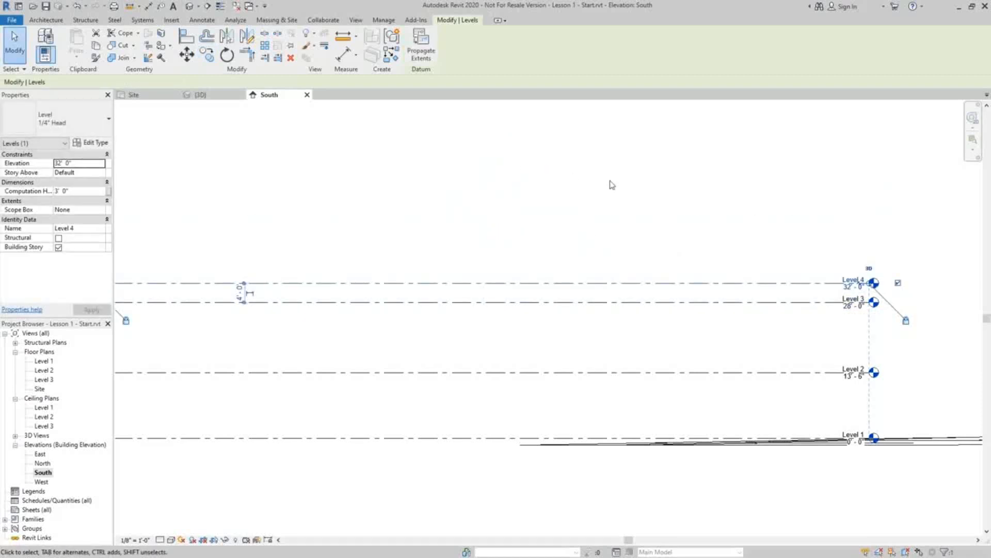
{"action": "key", "text": "Escape"}
Rename the uppermost level as Top of Parapet.
{"action": "middle_click_drag", "start_coordinate": [898, 285], "coordinate": [403, 249]}
{"action": "scroll", "coordinate": [341, 301], "scroll_direction": "up", "scroll_amount": 3}
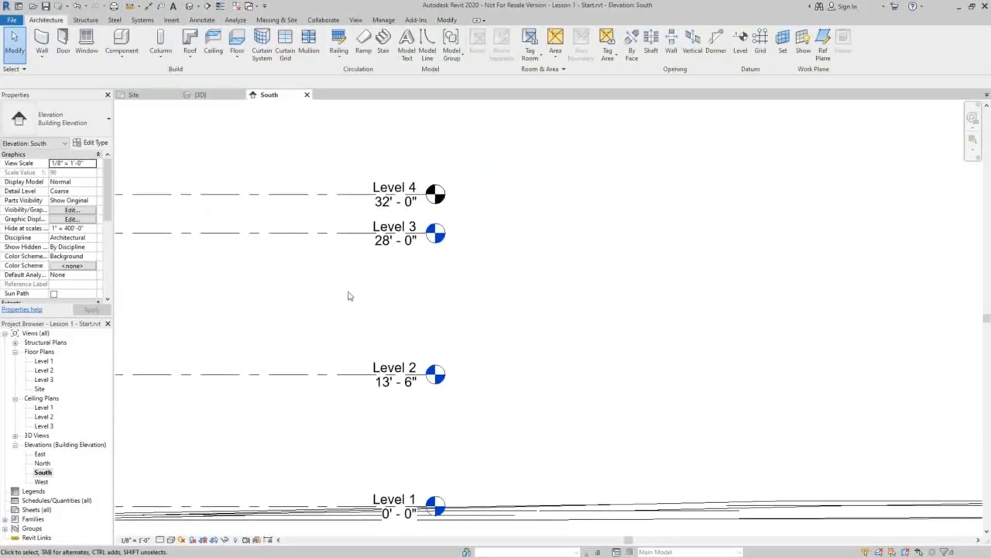
{"action": "left_click", "coordinate": [398, 187]}
{"action": "left_click", "coordinate": [399, 186]}
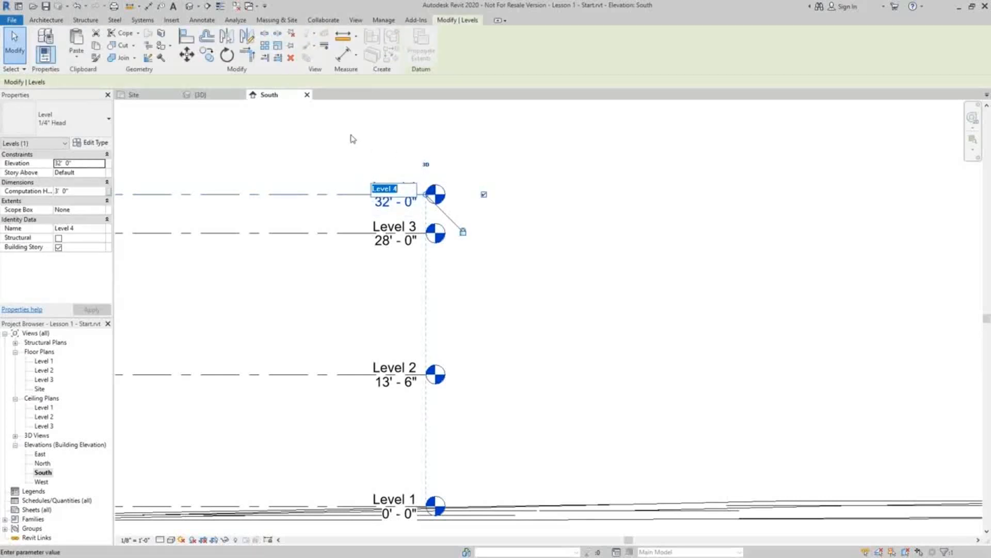
{"action": "type", "text": "T"}
{"action": "type", "text": "op of Parapet"}
{"action": "key", "text": "Return"}
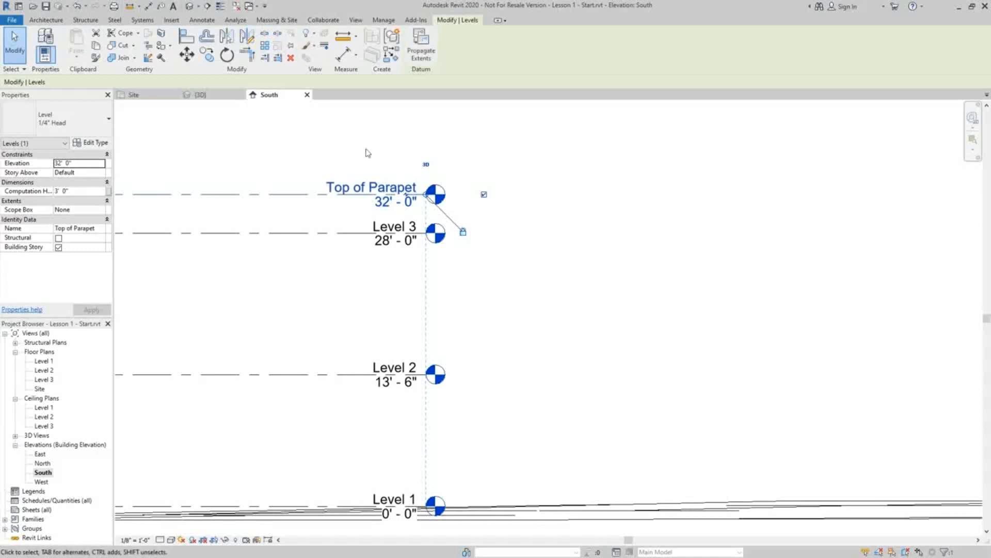
Rename Level 3 as Roof, renaming its corresponding floor and ceiling plan views as well.
{"action": "left_click", "coordinate": [403, 226]}
{"action": "left_click", "coordinate": [404, 226]}
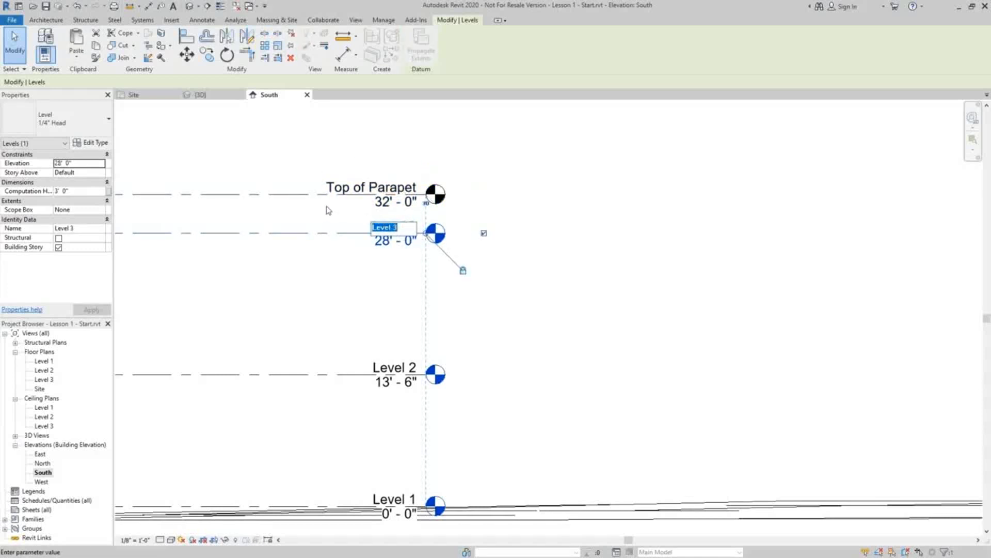
{"action": "type", "text": "Roof"}
{"action": "key", "text": "Return"}
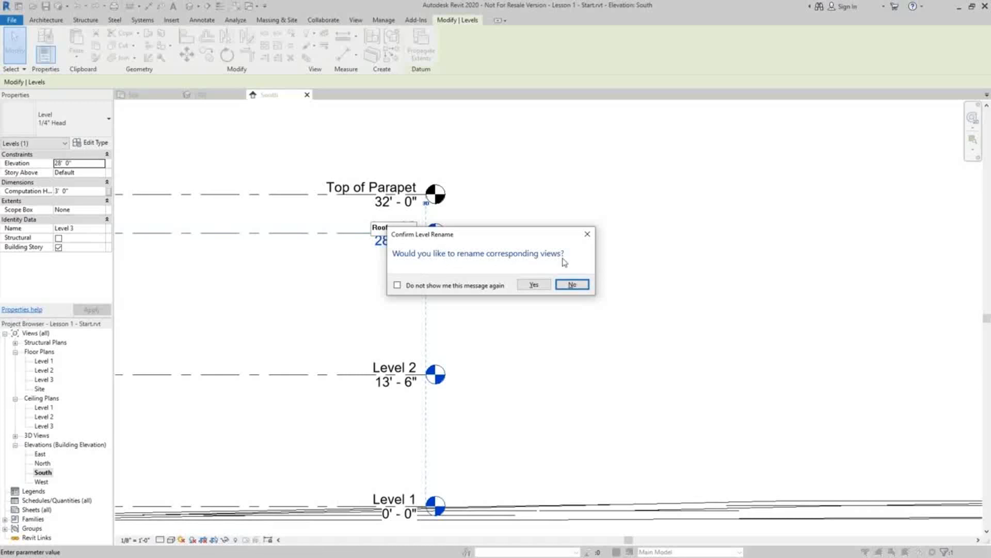
{"action": "left_click", "coordinate": [534, 285]}
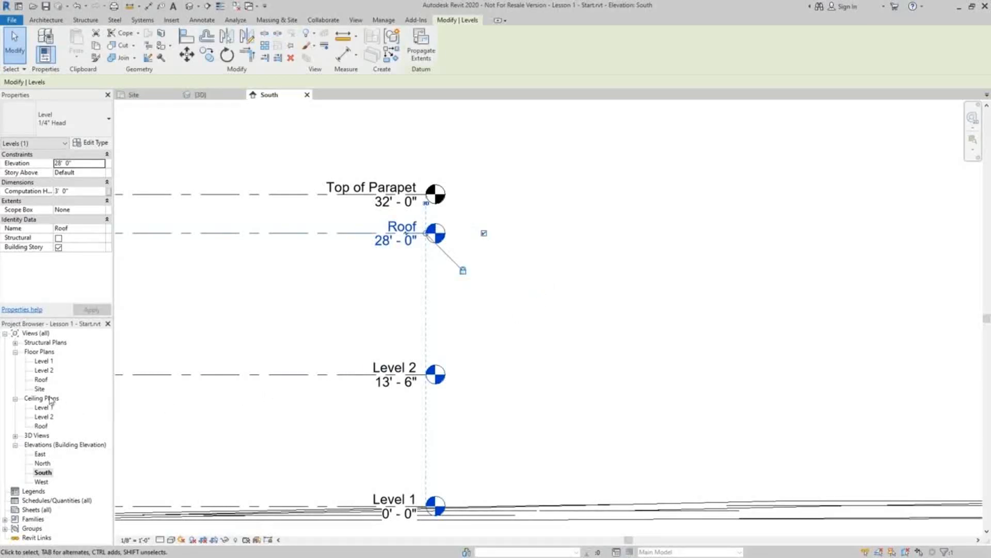
{"action": "left_click", "coordinate": [41, 380]}
{"action": "left_click", "coordinate": [40, 426]}
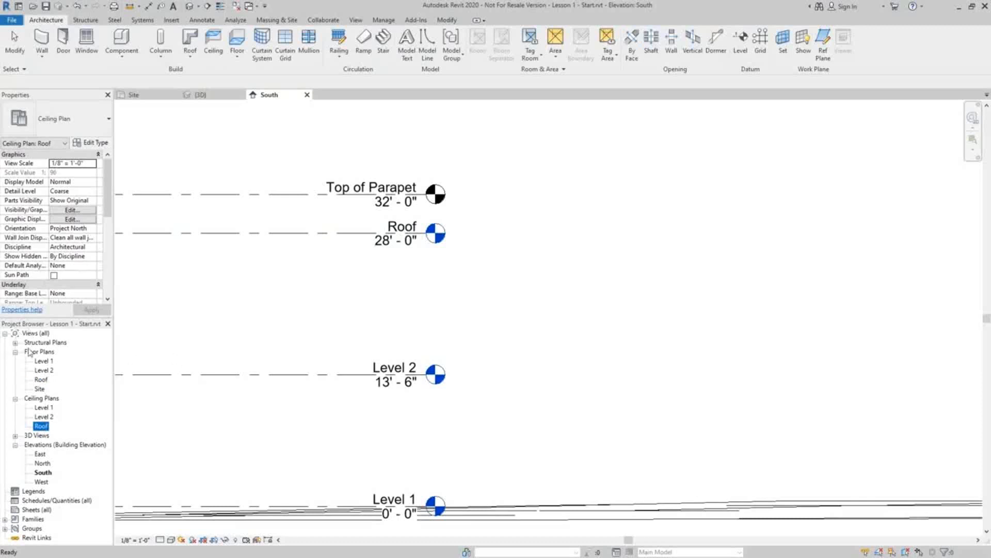
{"action": "left_click", "coordinate": [306, 292]}
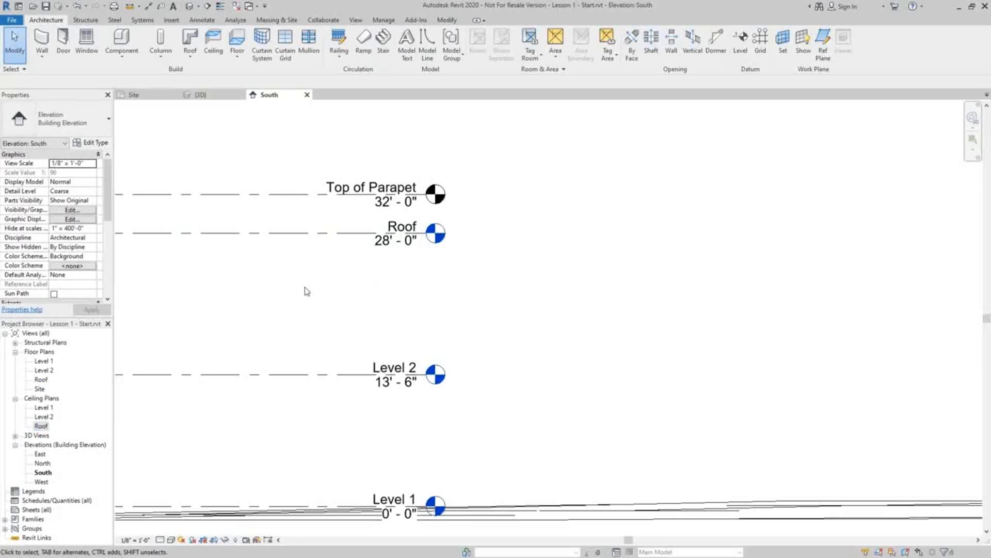
Switch to the 3D view and start an in-place mass over the building pad, keeping the name Mass 1.
{"action": "left_click", "coordinate": [200, 95]}
{"action": "middle_click_drag", "start_coordinate": [622, 378], "coordinate": [554, 395]}
{"action": "scroll", "coordinate": [599, 367], "scroll_direction": "down", "scroll_amount": 1}
{"action": "scroll", "coordinate": [481, 346], "scroll_direction": "up", "scroll_amount": 2}
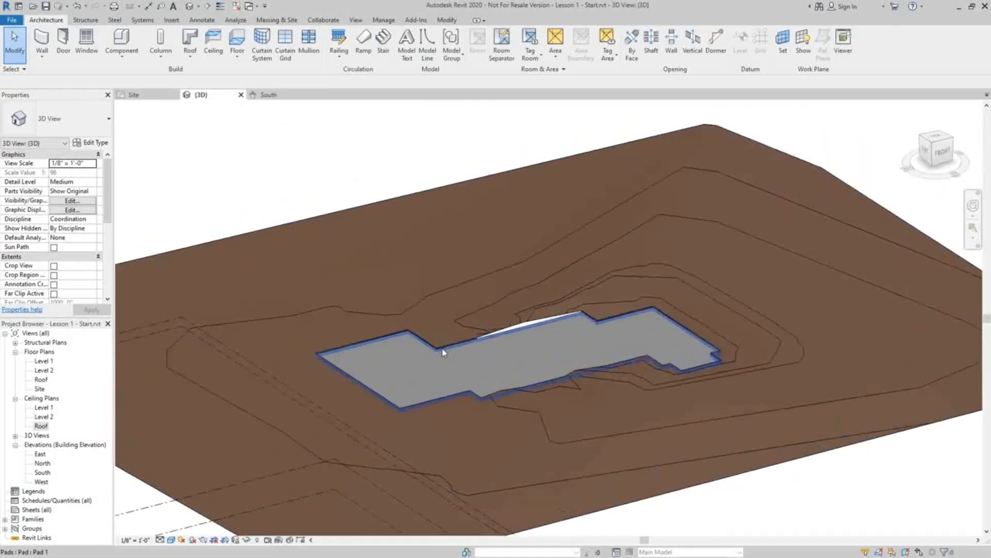
{"action": "middle_click_drag", "start_coordinate": [534, 347], "coordinate": [604, 455]}
{"action": "scroll", "coordinate": [622, 334], "scroll_direction": "up", "scroll_amount": 2}
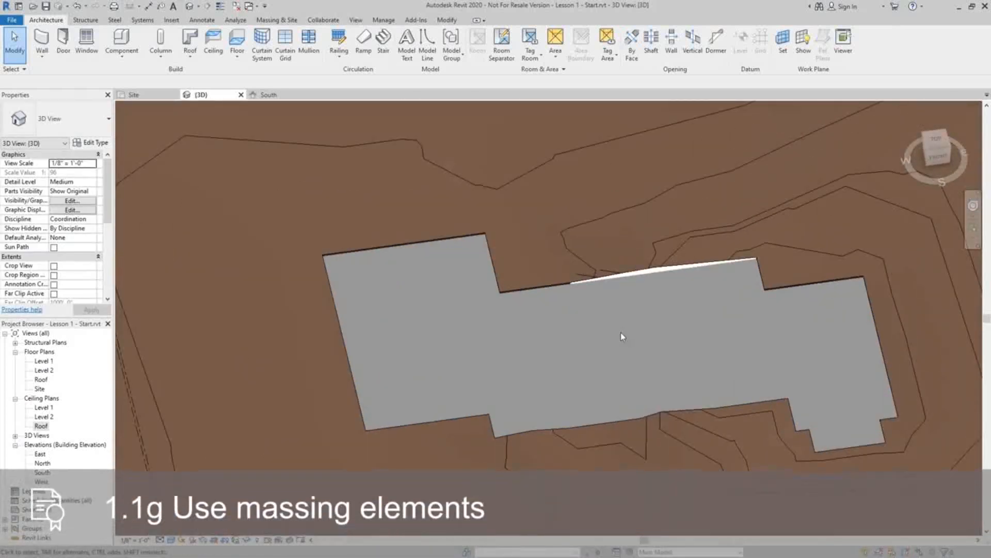
{"action": "left_click", "coordinate": [278, 20]}
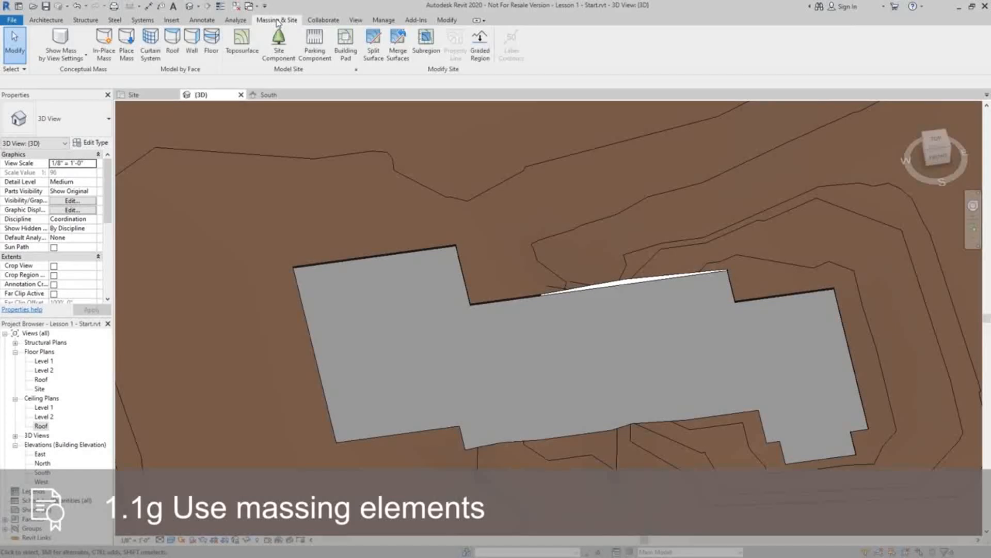
{"action": "left_click", "coordinate": [105, 60]}
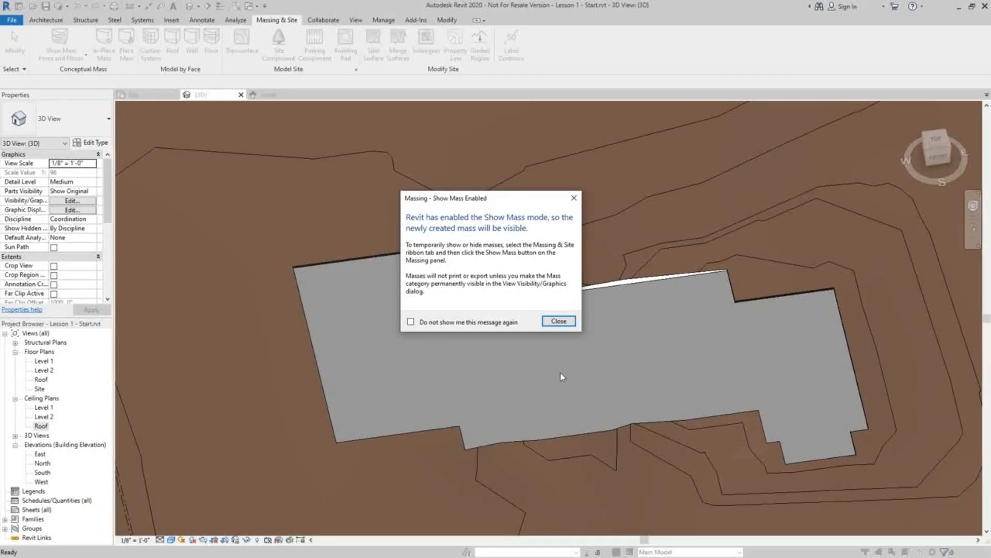
{"action": "left_click", "coordinate": [559, 320]}
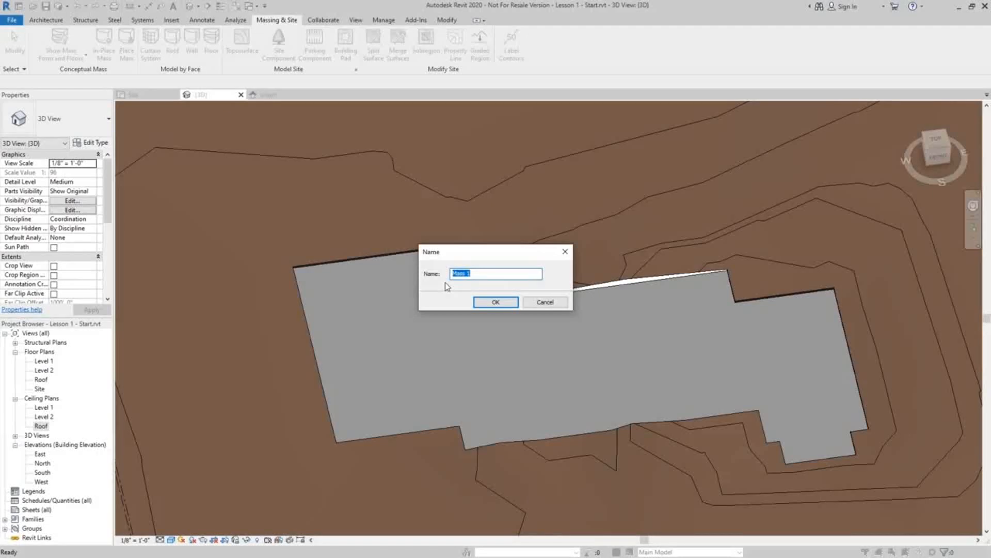
{"action": "left_click", "coordinate": [497, 302]}
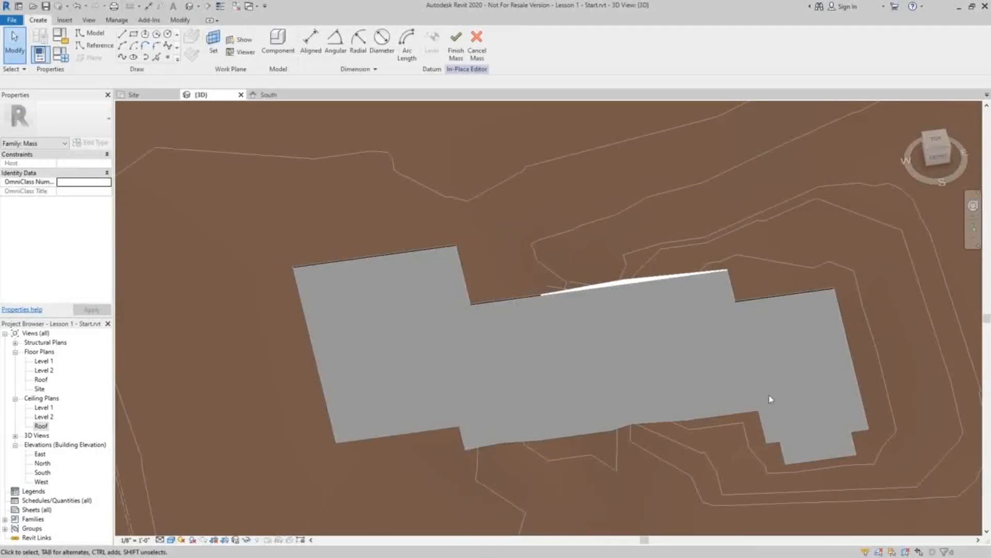
Draw a rectangle from the northeast to the southwest corner of the pad's west wing on Level 1 and create a form from it.
{"action": "middle_click_drag", "start_coordinate": [719, 373], "coordinate": [685, 372]}
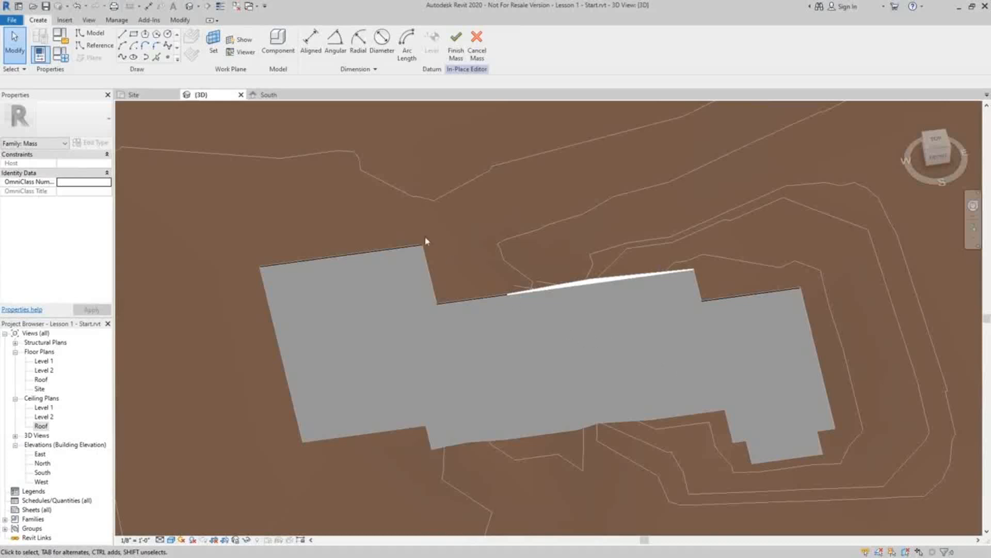
{"action": "left_click", "coordinate": [135, 35]}
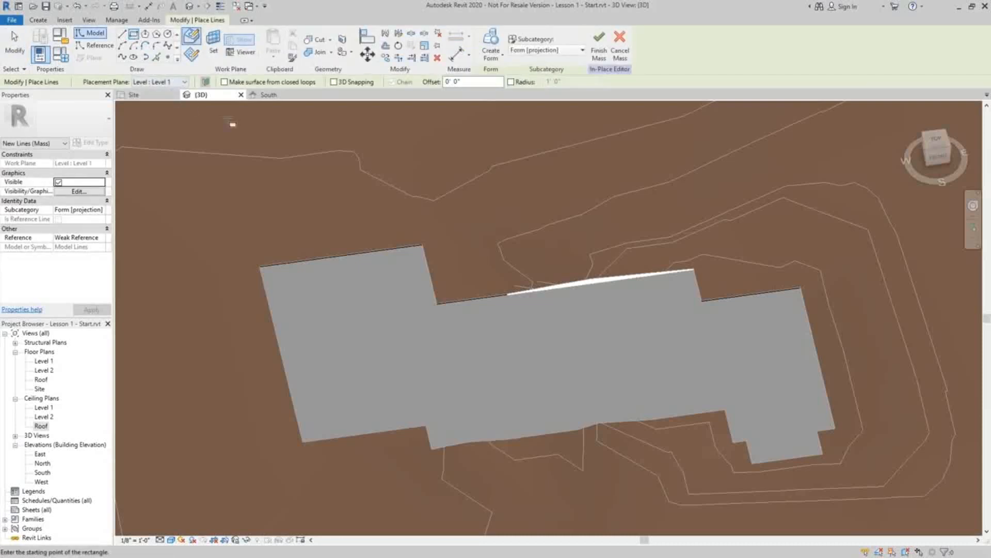
{"action": "left_click", "coordinate": [192, 39]}
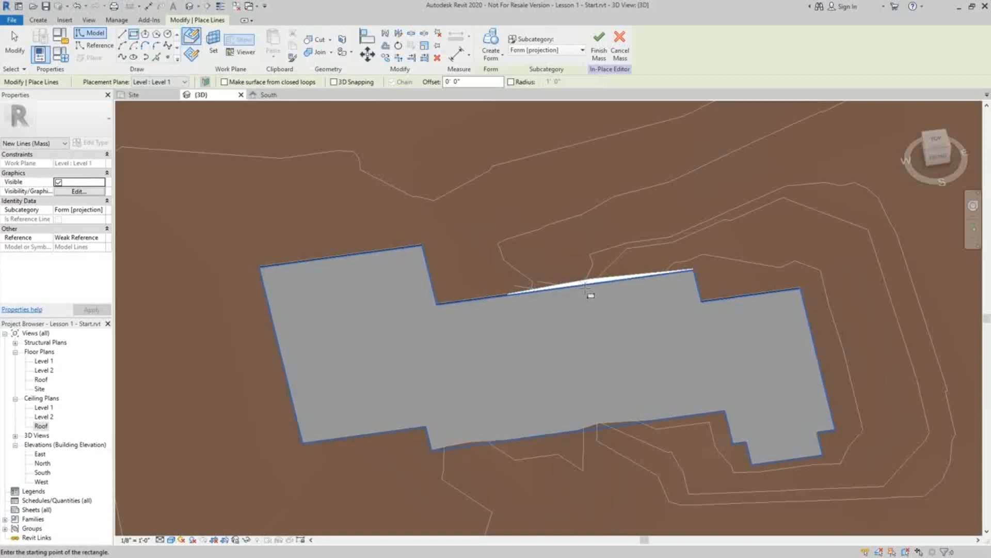
{"action": "middle_click_drag", "start_coordinate": [594, 351], "coordinate": [642, 349]}
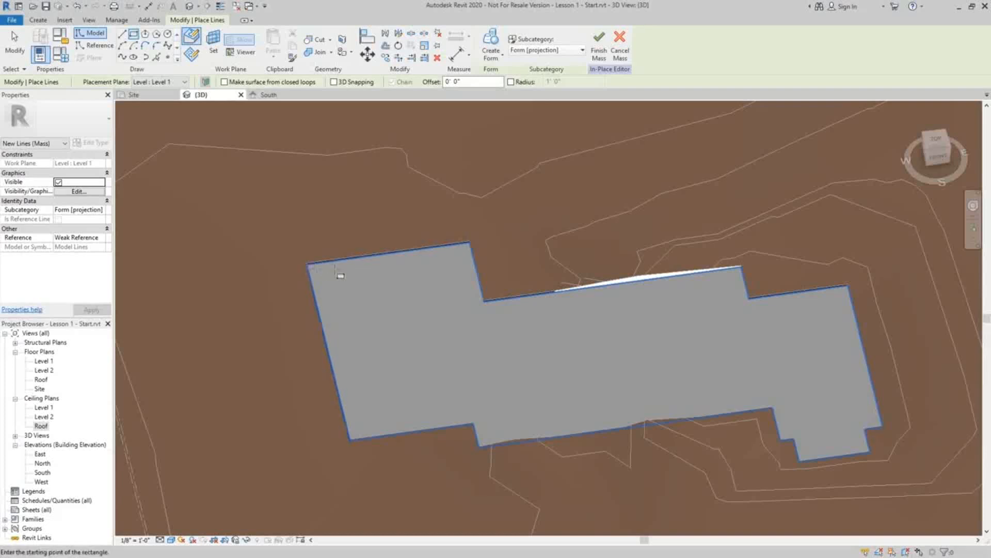
{"action": "left_click", "coordinate": [470, 243]}
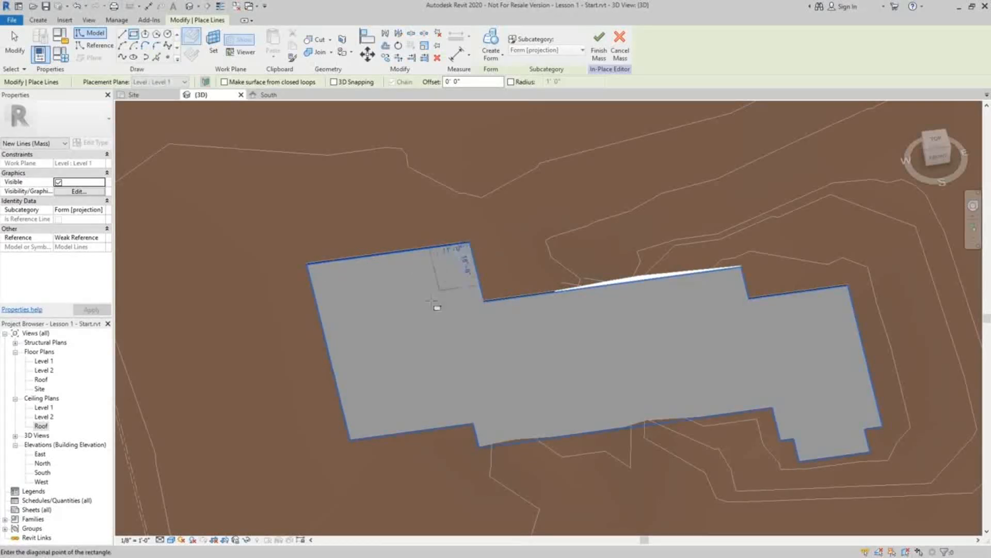
{"action": "left_click", "coordinate": [350, 440]}
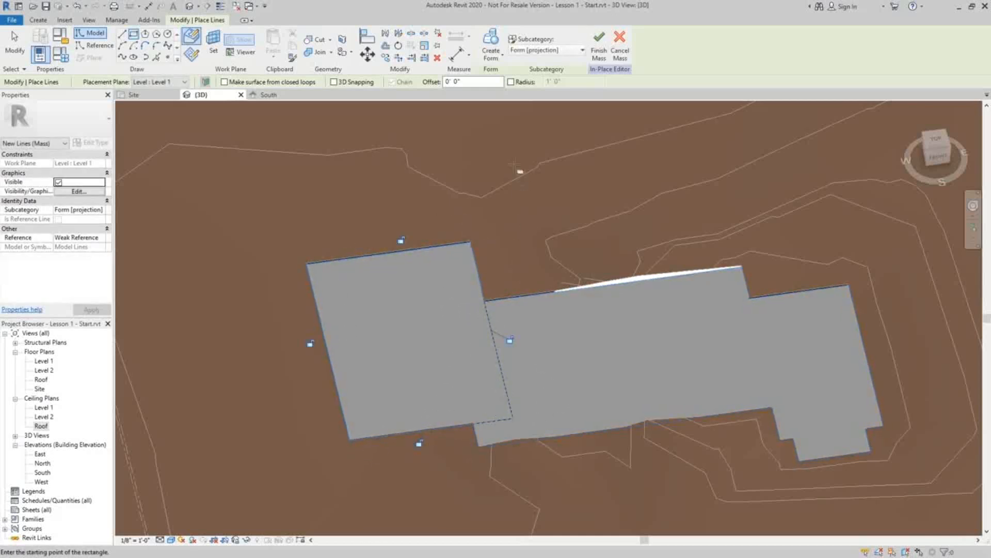
{"action": "left_click", "coordinate": [495, 46]}
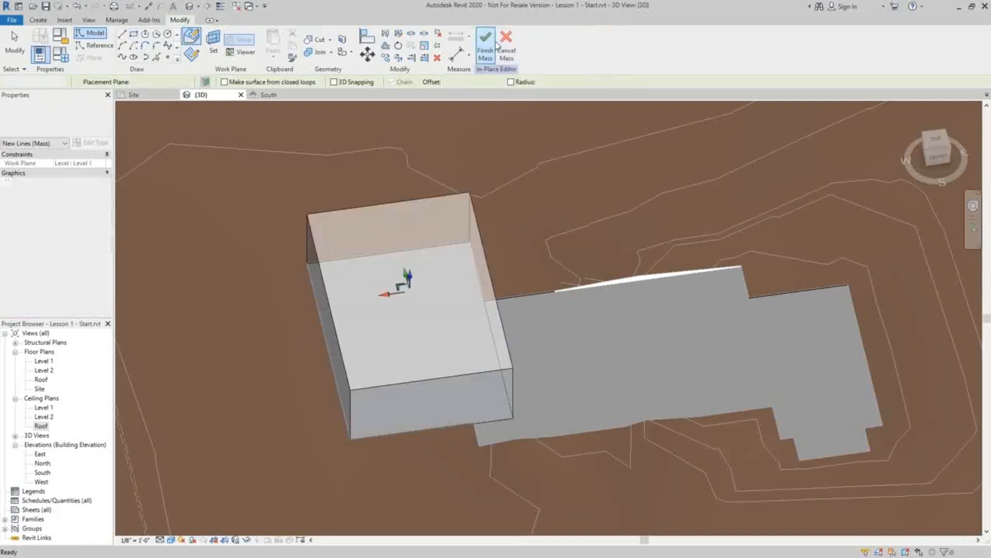
Draw a rectangle between the northeast and southwest corners of the pad's central section and create a form from it.
{"action": "mouse_move", "coordinate": [616, 390]}
{"action": "middle_mouse_down", "text": "shift"}
{"action": "mouse_move", "coordinate": [461, 300]}
{"action": "mouse_move", "coordinate": [616, 373]}
{"action": "middle_mouse_up", "text": "shift"}
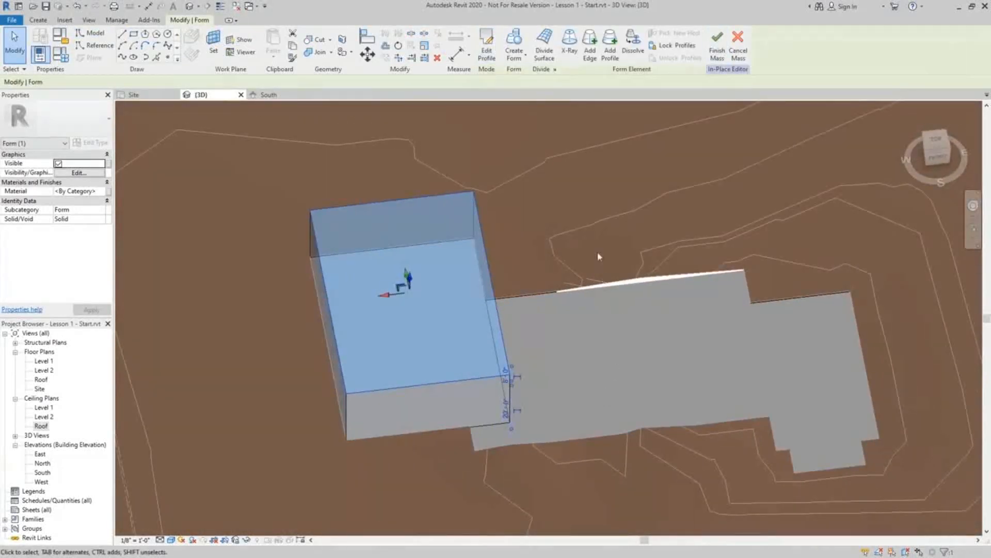
{"action": "left_click", "coordinate": [133, 34]}
{"action": "left_click", "coordinate": [743, 270]}
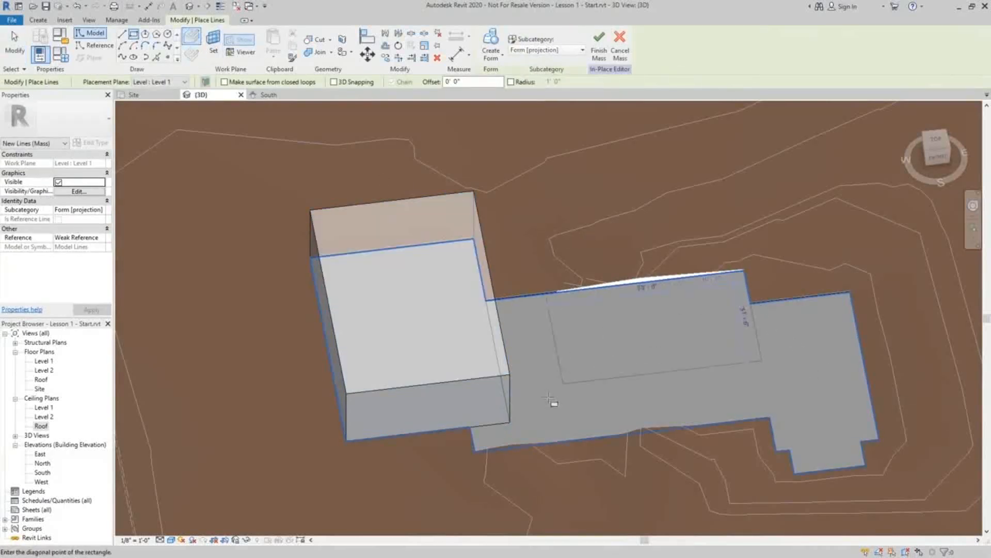
{"action": "left_click", "coordinate": [476, 449]}
{"action": "key", "text": "Escape"}
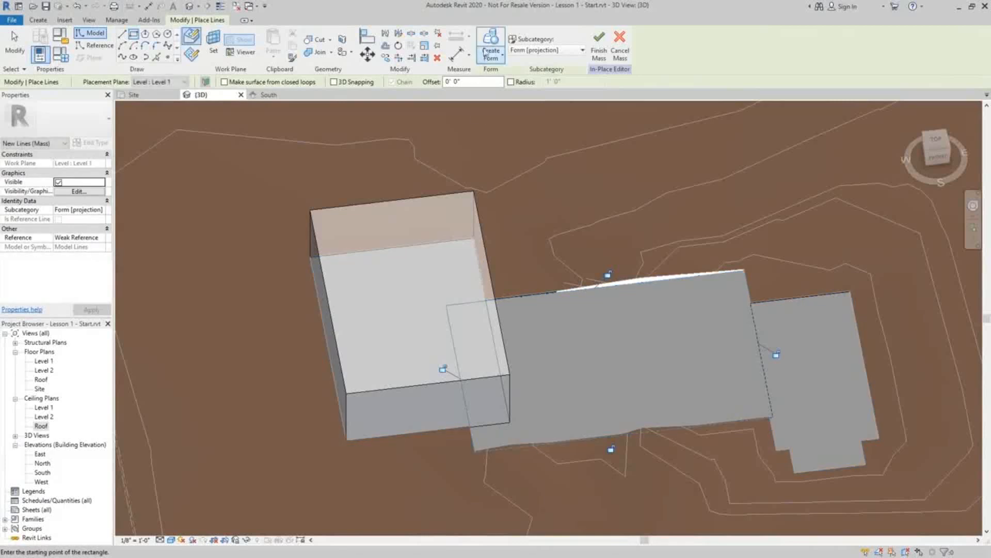
{"action": "left_click", "coordinate": [494, 66]}
Draw a rectangle over the pad's east wing, excluding the small south projection, and create a form from it.
{"action": "scroll", "coordinate": [687, 381], "scroll_direction": "up", "scroll_amount": 3}
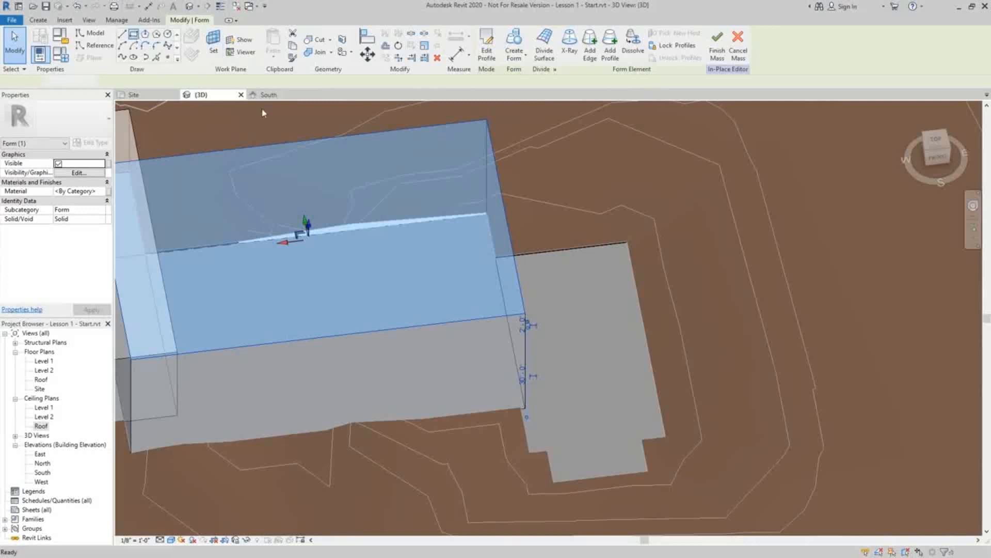
{"action": "left_click", "coordinate": [134, 34]}
{"action": "left_click", "coordinate": [627, 243]}
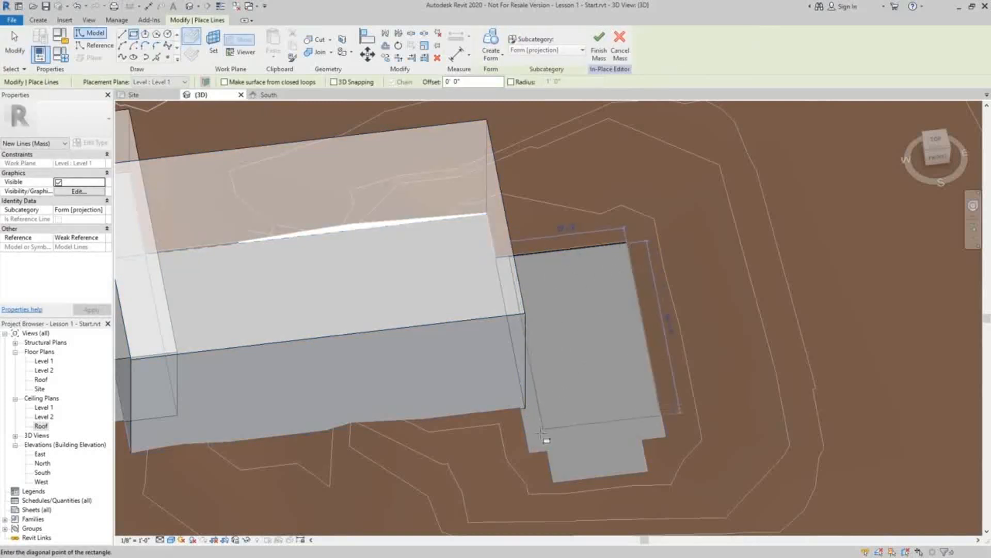
{"action": "left_click", "coordinate": [531, 456]}
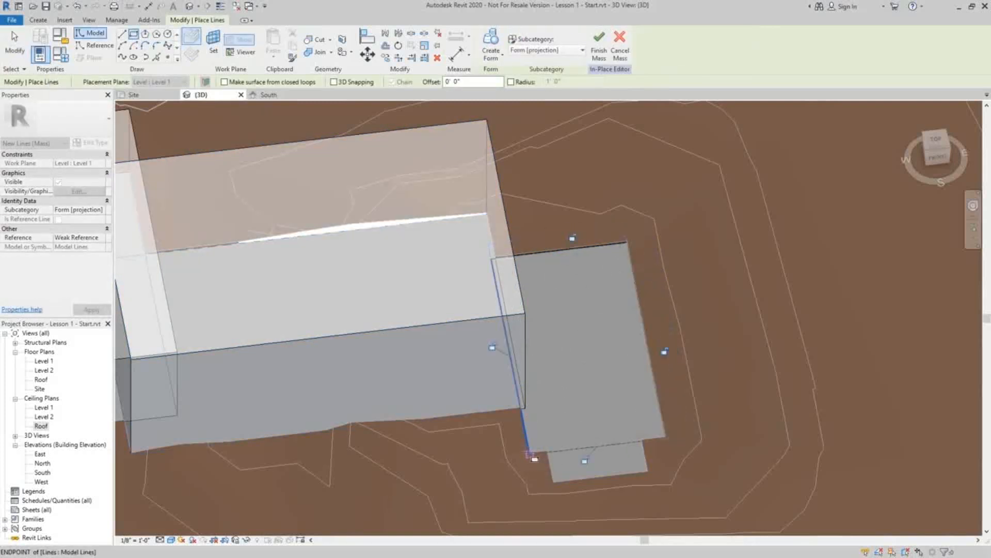
{"action": "left_click", "coordinate": [491, 44]}
Raise the top face of the east block freehand so that it stands above the central block.
{"action": "scroll", "coordinate": [594, 357], "scroll_direction": "up", "scroll_amount": 2}
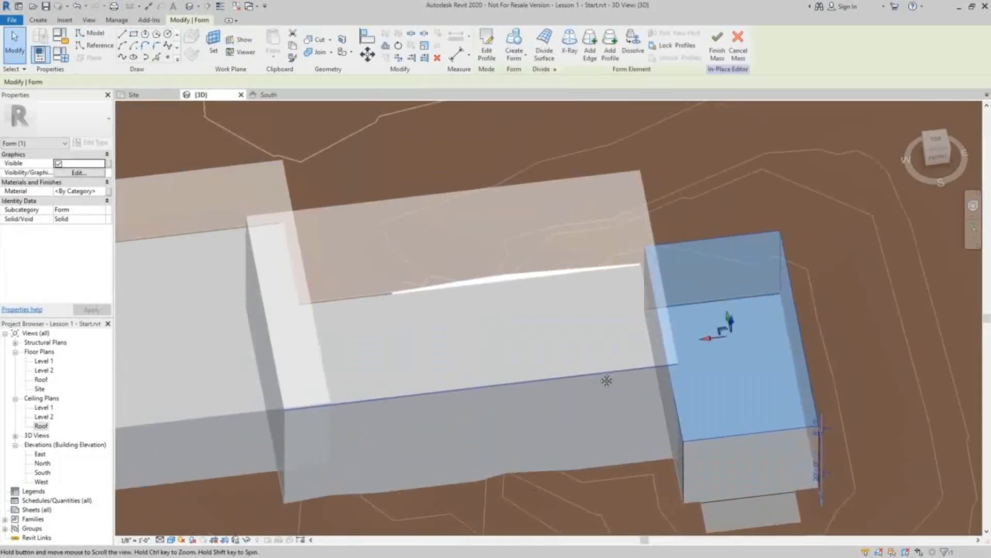
{"action": "middle_click_drag", "start_coordinate": [578, 435], "coordinate": [538, 288], "text": "shift"}
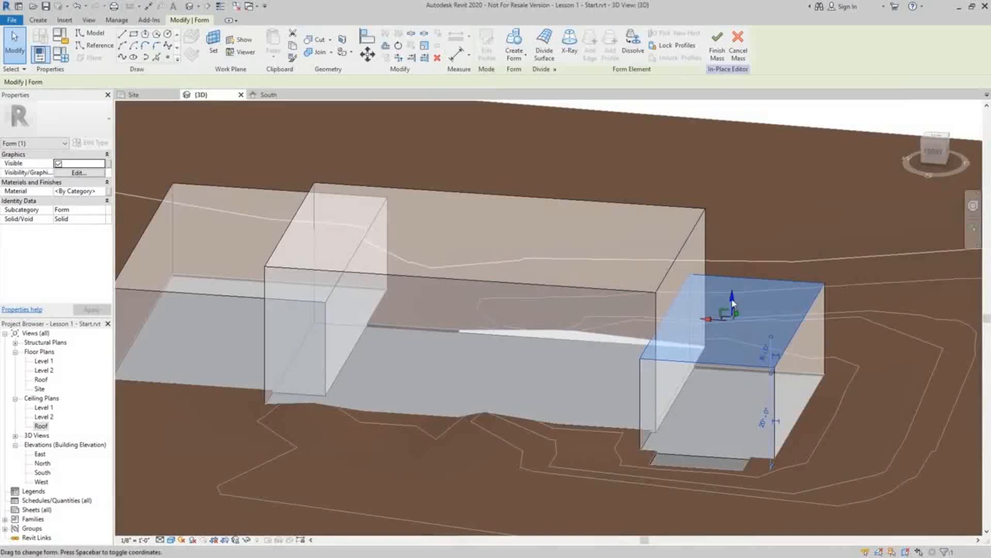
{"action": "left_click_drag", "start_coordinate": [731, 262], "coordinate": [725, 236]}
{"action": "middle_click_drag", "start_coordinate": [503, 301], "coordinate": [821, 301], "text": "shift"}
{"action": "key", "text": "Escape"}
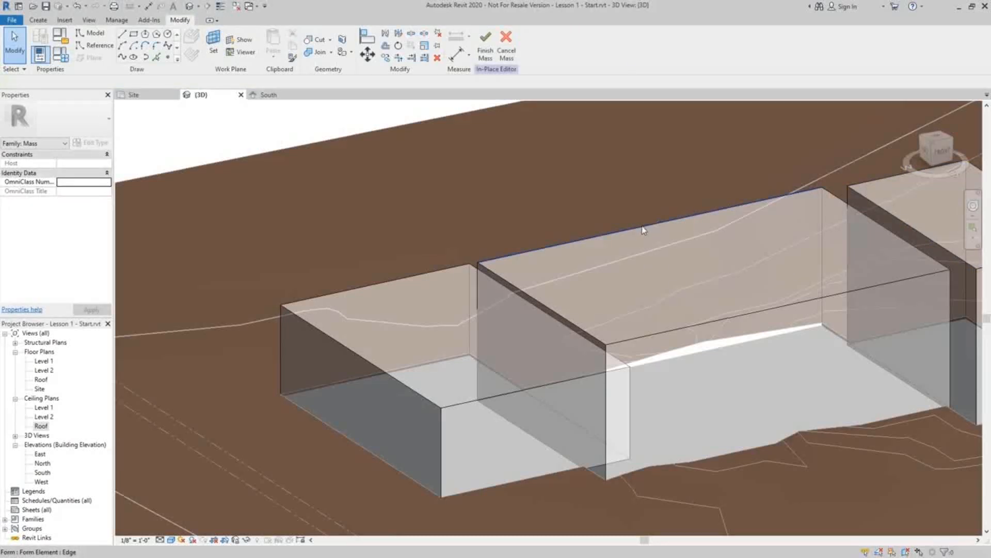
Set the height of the central block to 32 feet by adjusting its top face.
{"action": "left_click", "coordinate": [703, 247]}
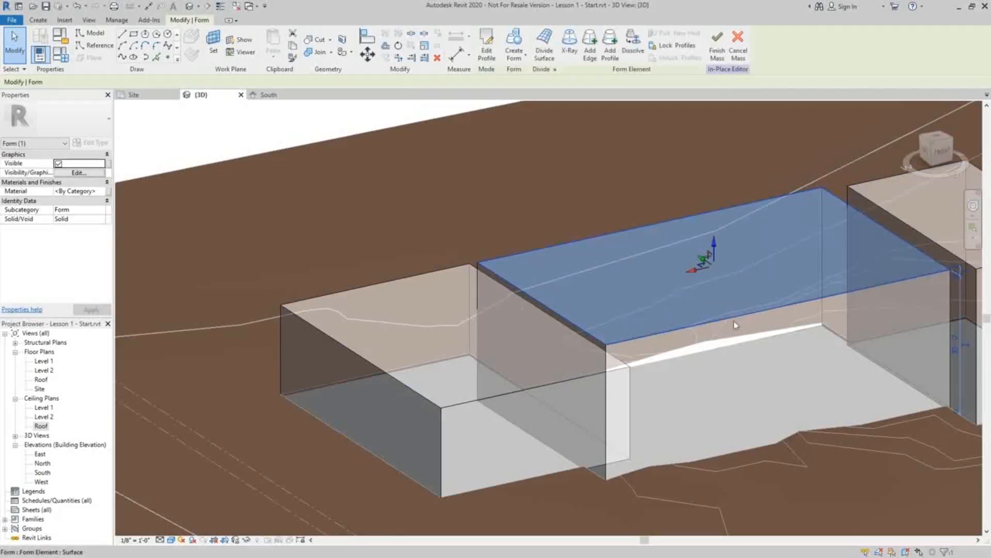
{"action": "middle_click_drag", "start_coordinate": [746, 312], "coordinate": [597, 293]}
{"action": "scroll", "coordinate": [802, 342], "scroll_direction": "up", "scroll_amount": 1}
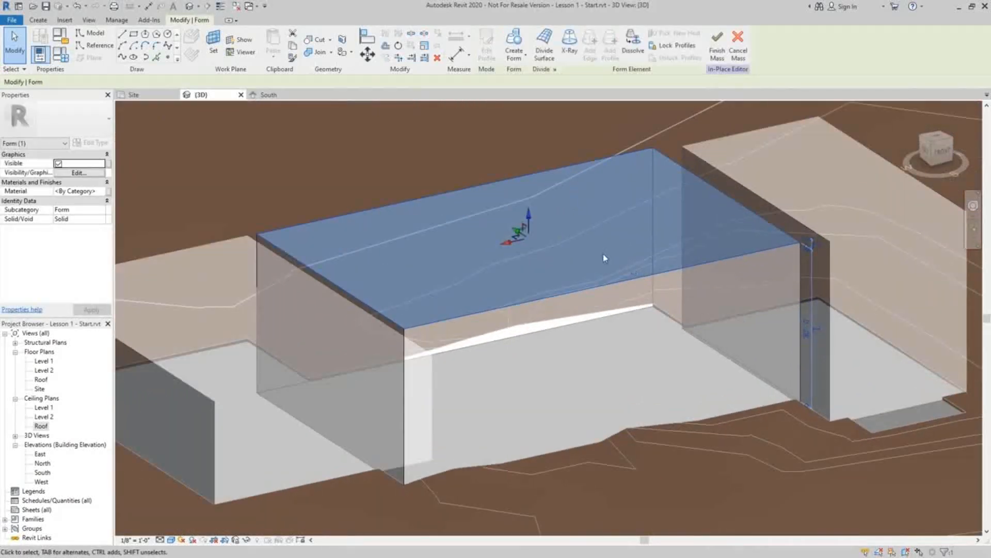
{"action": "left_click", "coordinate": [807, 342]}
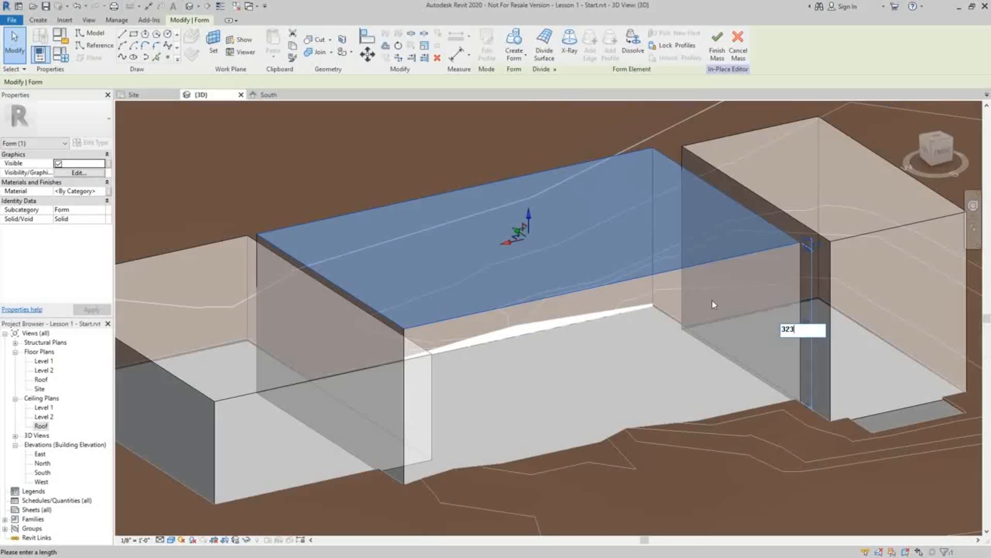
{"action": "type", "text": "323"}
{"action": "key", "text": "BackSpace"}
{"action": "key", "text": "Return"}
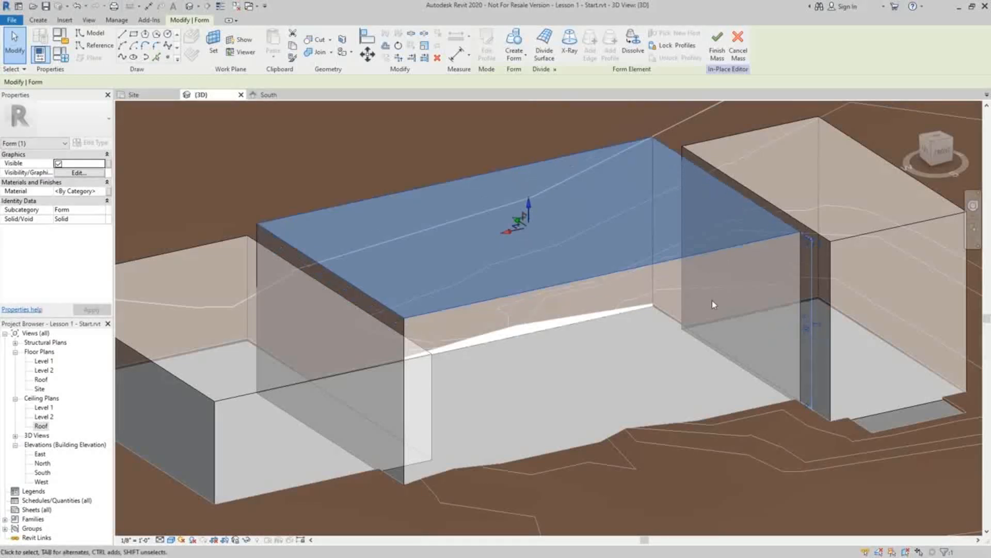
Lower the top face of the west block and set the block's height to 16 feet.
{"action": "middle_click_drag", "start_coordinate": [269, 360], "coordinate": [453, 382]}
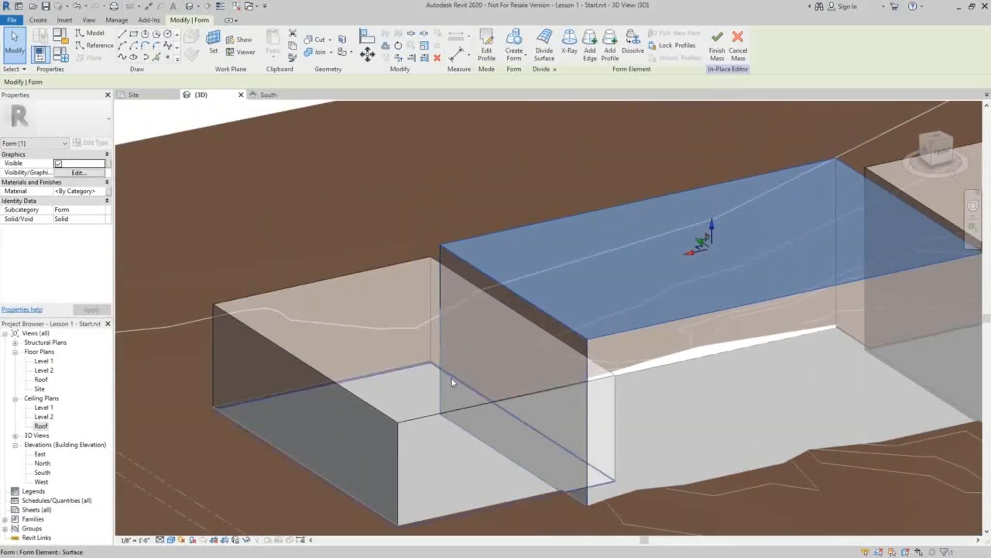
{"action": "left_click", "coordinate": [472, 378]}
{"action": "left_click", "coordinate": [401, 280]}
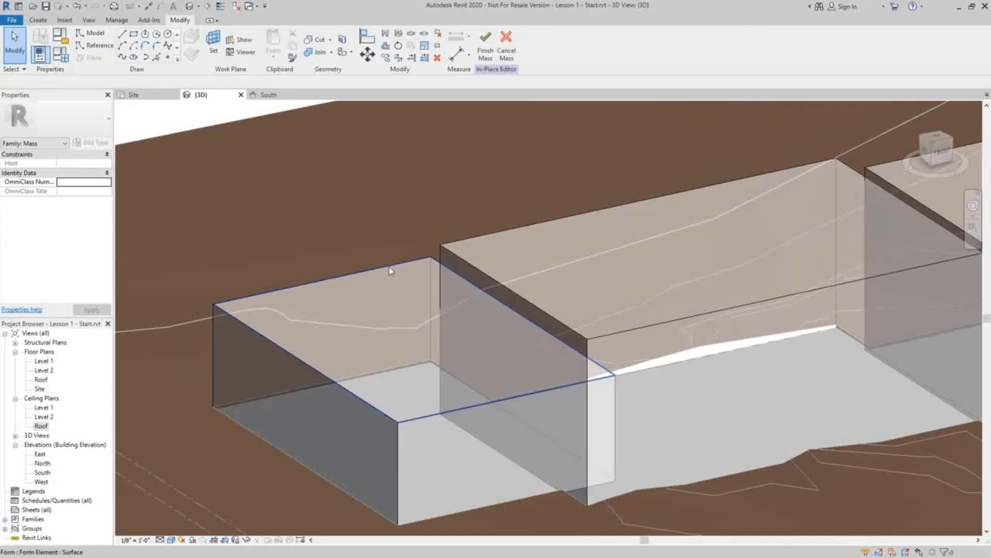
{"action": "left_click", "coordinate": [390, 268]}
{"action": "middle_click_drag", "start_coordinate": [435, 302], "coordinate": [472, 284]}
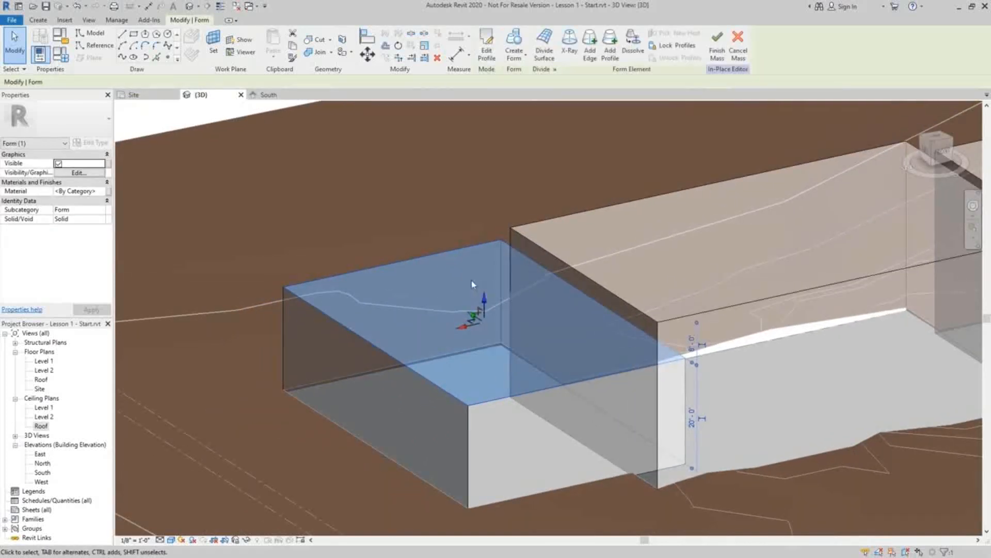
{"action": "left_click_drag", "start_coordinate": [482, 302], "coordinate": [491, 338]}
{"action": "left_click", "coordinate": [692, 421]}
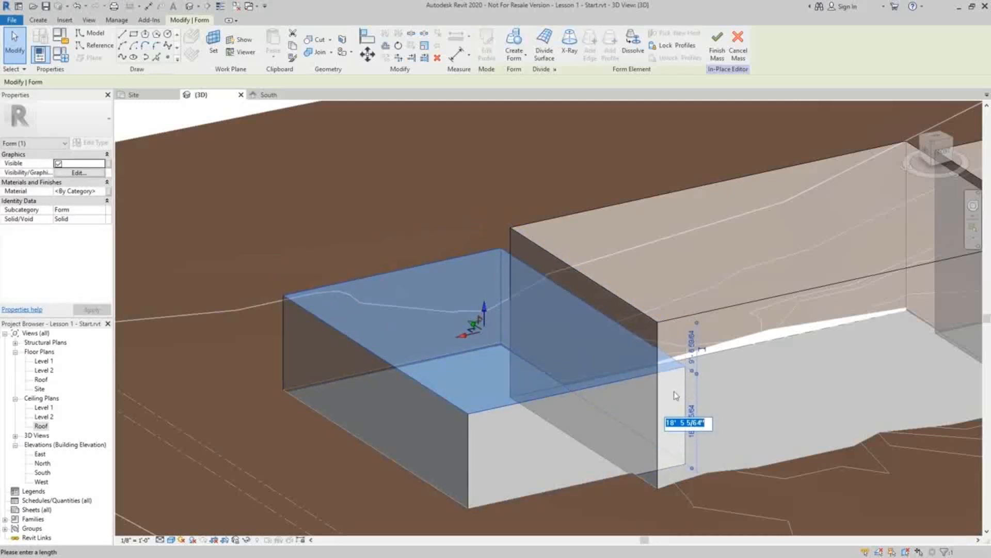
{"action": "type", "text": "16"}
{"action": "key", "text": "Return"}
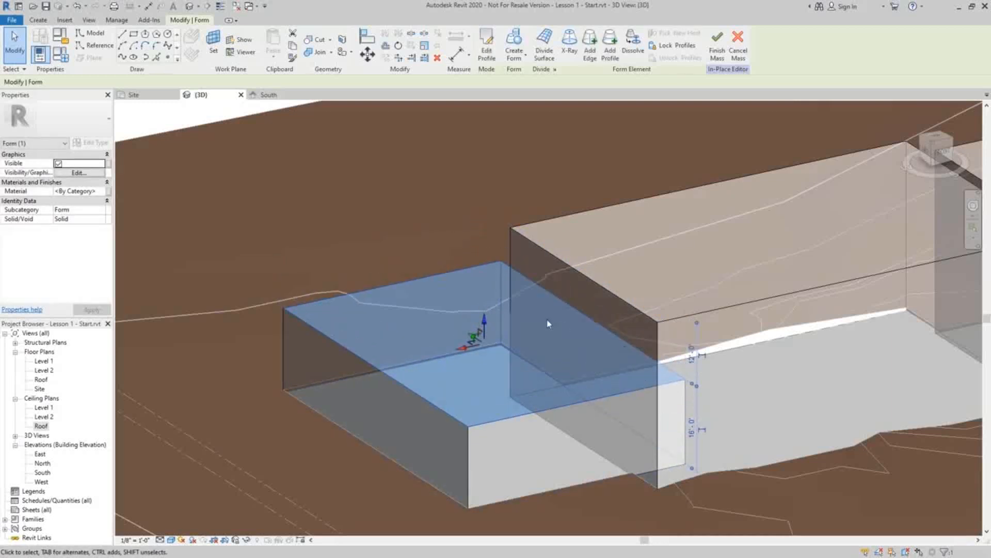
{"action": "key", "text": "Escape"}
Sketch a rectangle at the base of the east block, from its south edge diagonally to beyond its northwest corner.
{"action": "scroll", "coordinate": [536, 320], "scroll_direction": "down", "scroll_amount": 2}
{"action": "middle_click_drag", "start_coordinate": [752, 338], "coordinate": [712, 367], "text": "shift"}
{"action": "scroll", "coordinate": [708, 377], "scroll_direction": "up", "scroll_amount": 2}
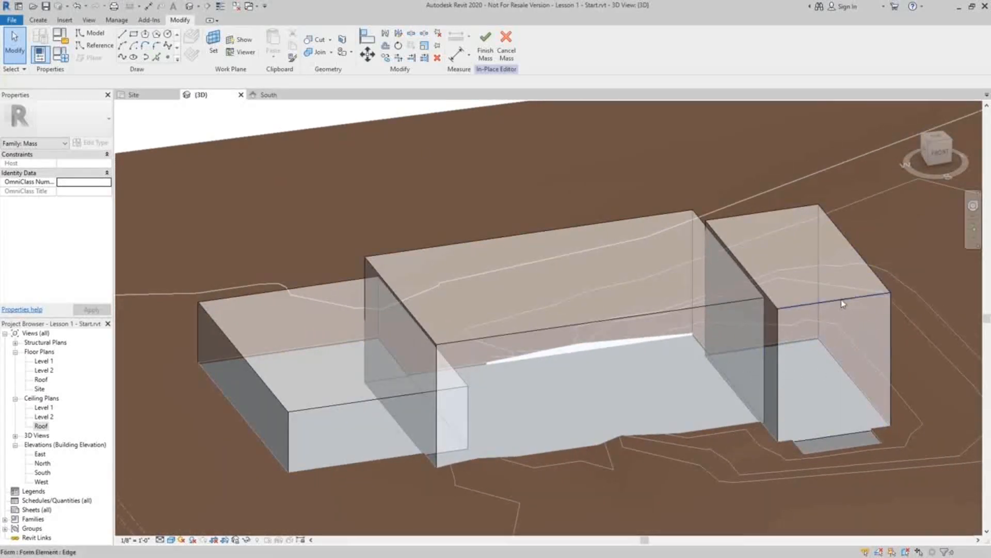
{"action": "middle_click_drag", "start_coordinate": [845, 312], "coordinate": [707, 351]}
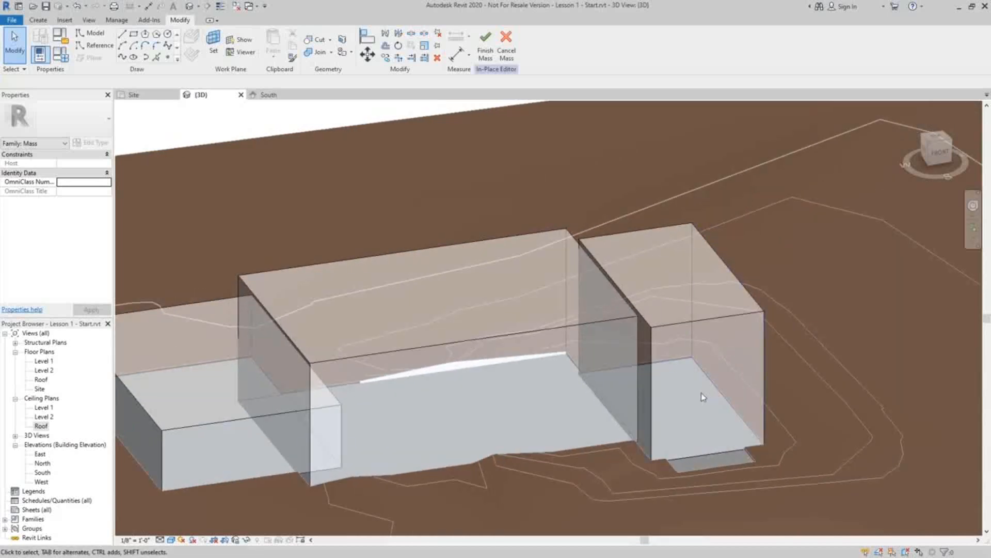
{"action": "middle_click_drag", "start_coordinate": [701, 393], "coordinate": [636, 403]}
{"action": "scroll", "coordinate": [634, 402], "scroll_direction": "up", "scroll_amount": 2}
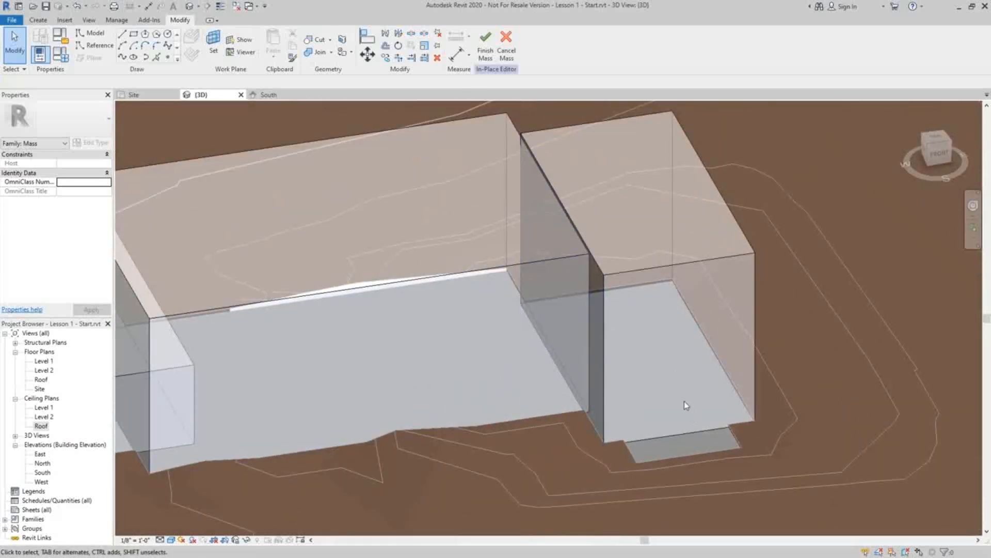
{"action": "left_click", "coordinate": [133, 35]}
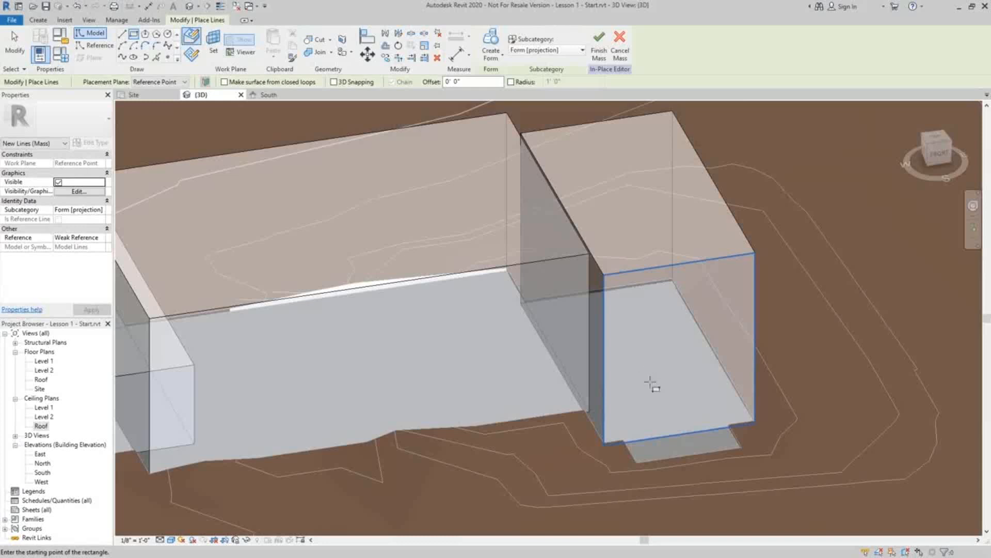
{"action": "scroll", "coordinate": [651, 383], "scroll_direction": "up", "scroll_amount": 4}
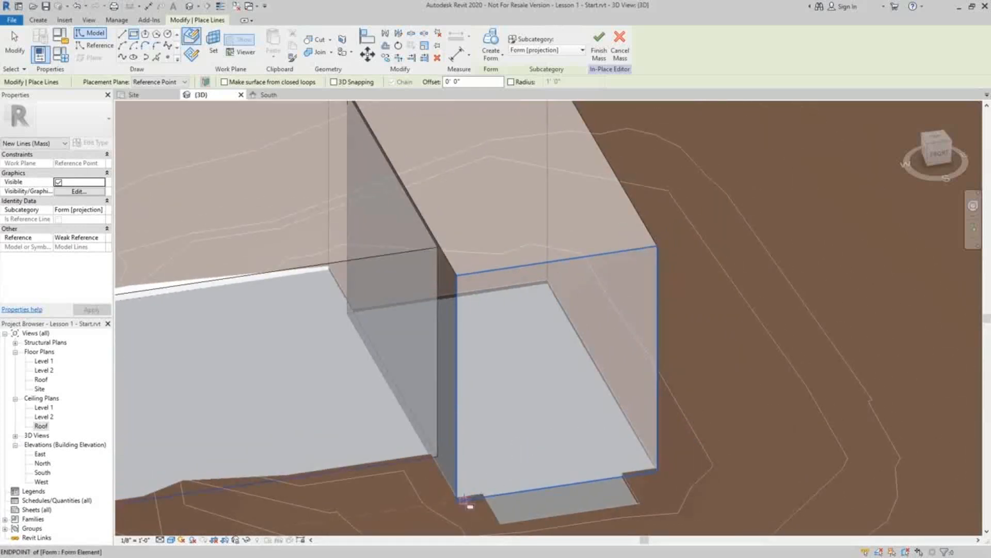
{"action": "left_click", "coordinate": [586, 490]}
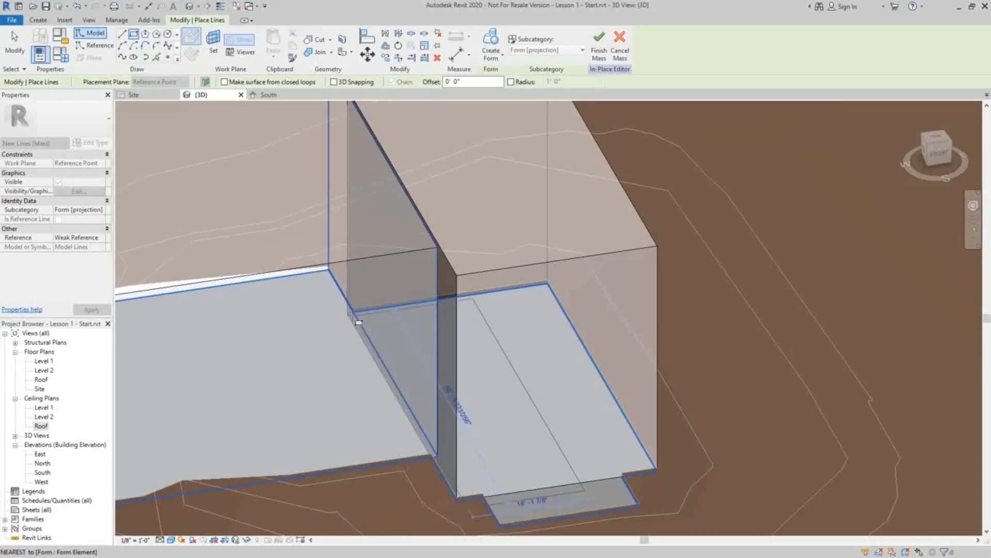
{"action": "left_click", "coordinate": [320, 317]}
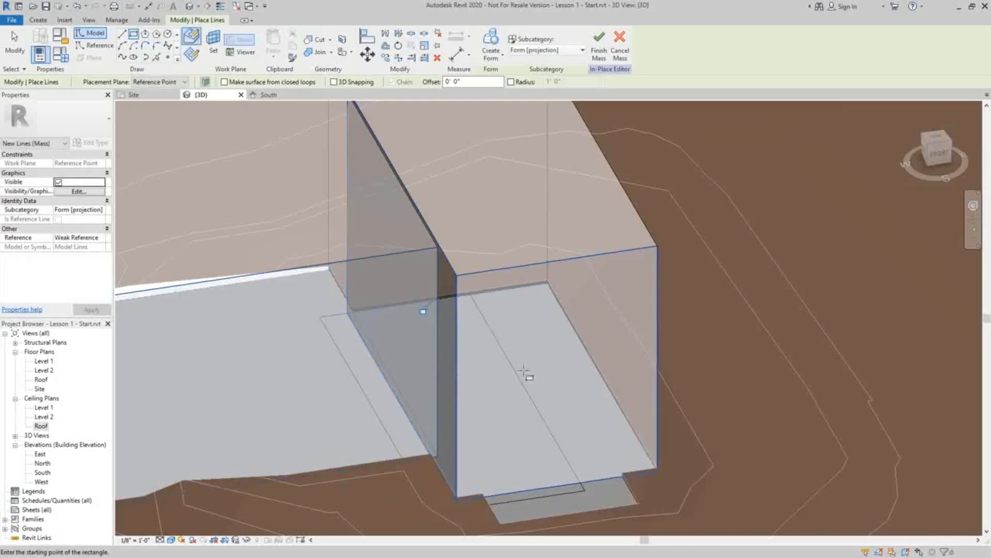
Create a void form from the rectangle sketched at the base of the east block.
{"action": "middle_click_drag", "start_coordinate": [524, 376], "coordinate": [541, 324]}
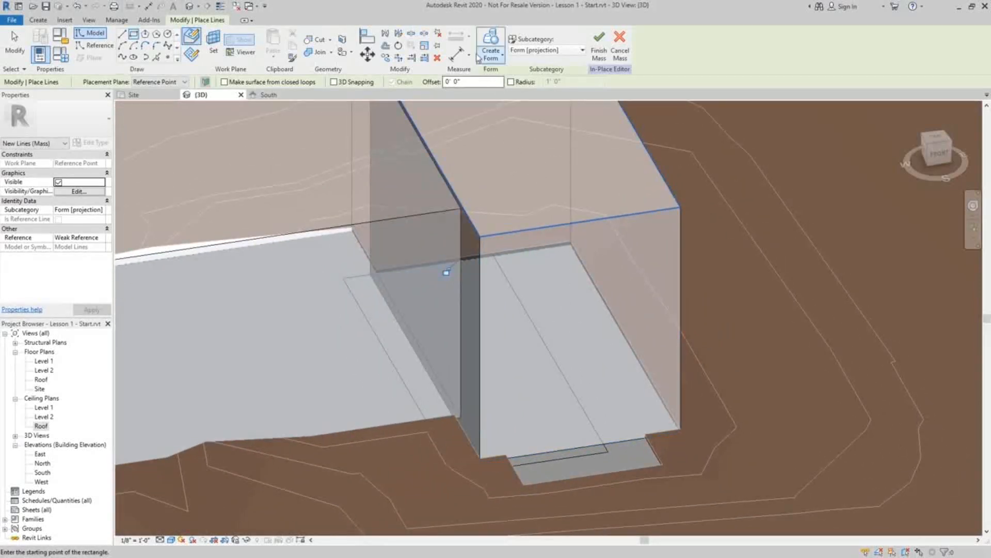
{"action": "left_click", "coordinate": [492, 61]}
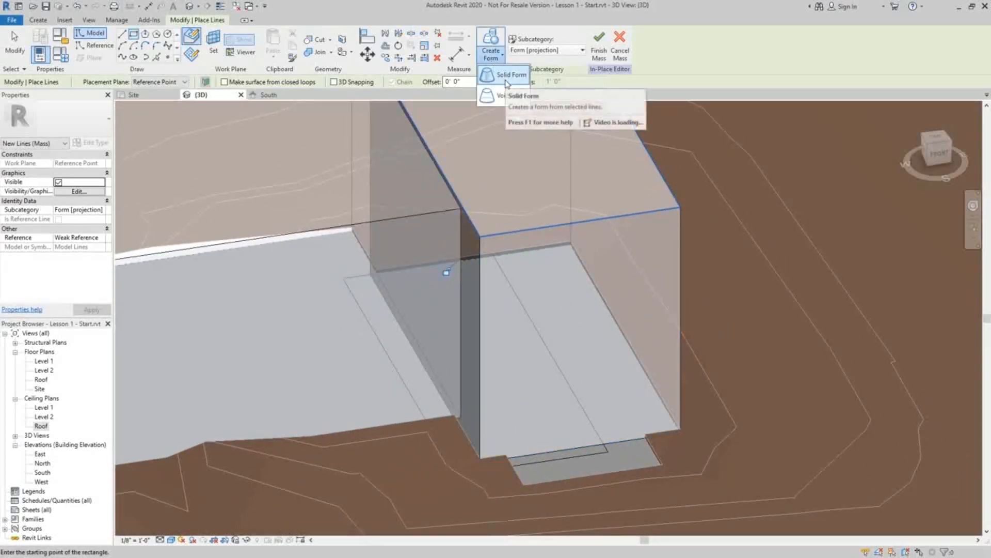
{"action": "left_click", "coordinate": [496, 99]}
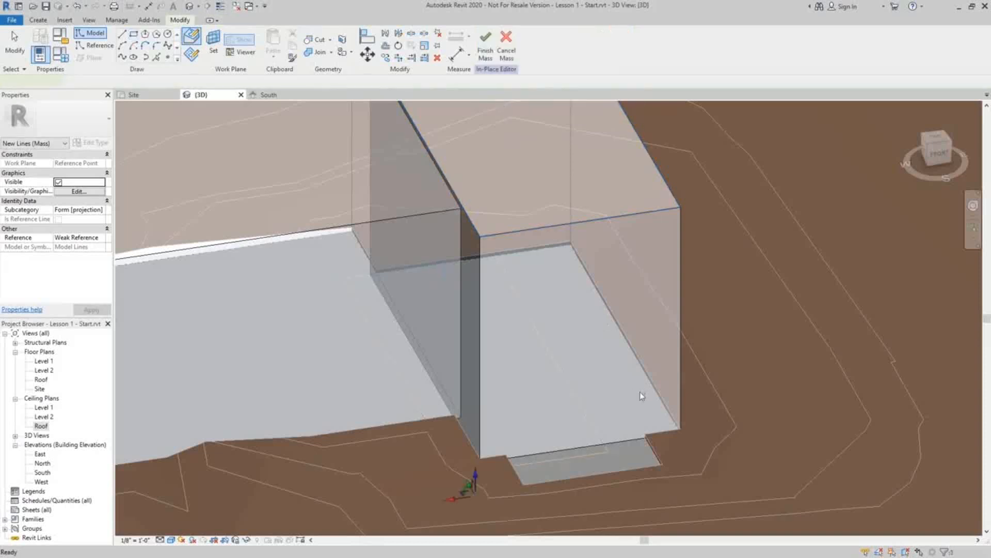
Raise the void form in the east block to a height of about 30 ft 11 in, leaving a thin roof slab.
{"action": "scroll", "coordinate": [510, 496], "scroll_direction": "up", "scroll_amount": 2}
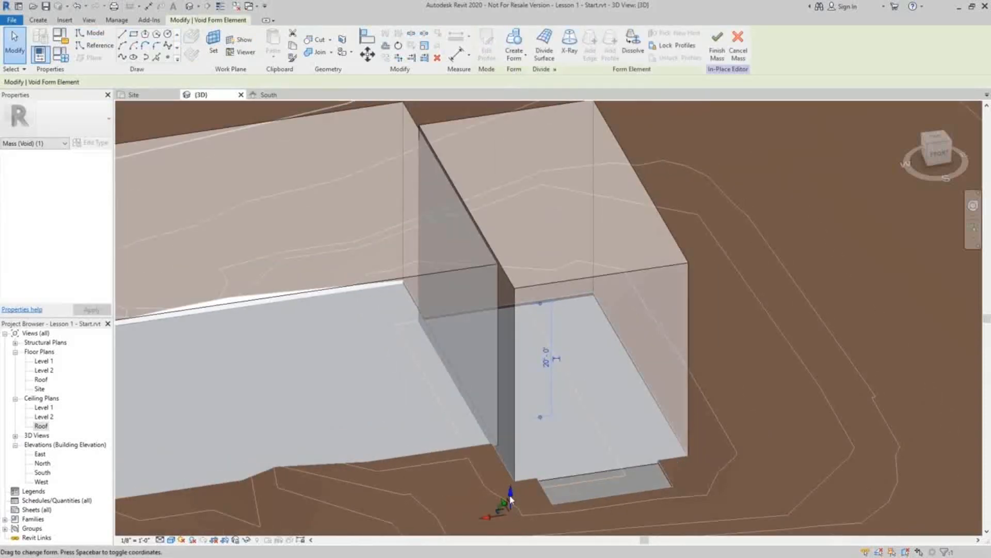
{"action": "left_click_drag", "start_coordinate": [510, 498], "coordinate": [509, 207]}
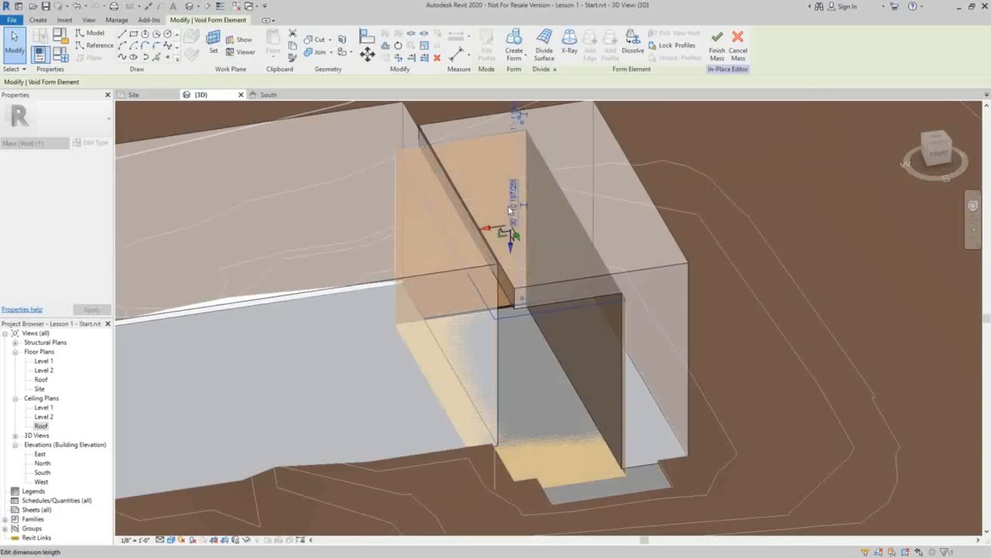
{"action": "middle_click_drag", "start_coordinate": [597, 467], "coordinate": [608, 424], "text": "shift"}
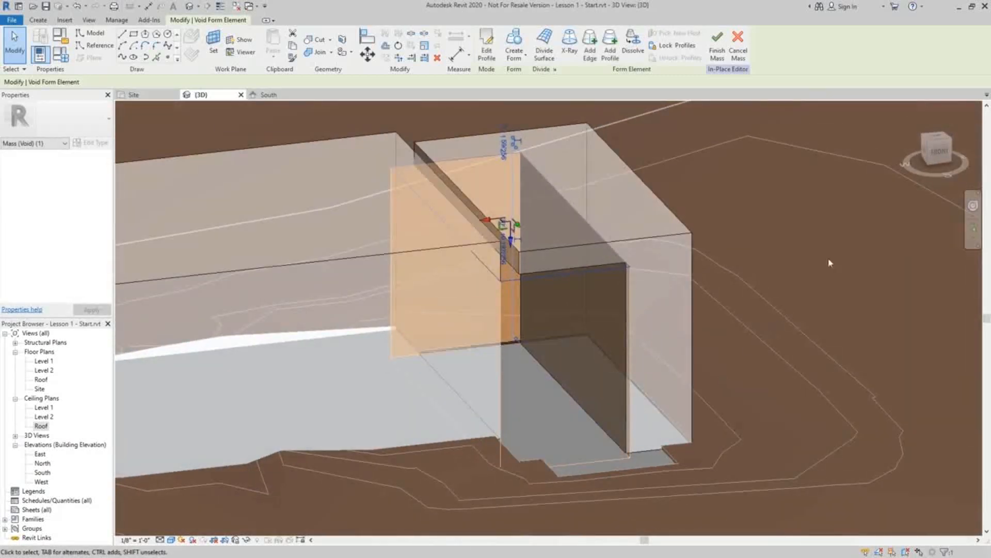
{"action": "left_click", "coordinate": [838, 248]}
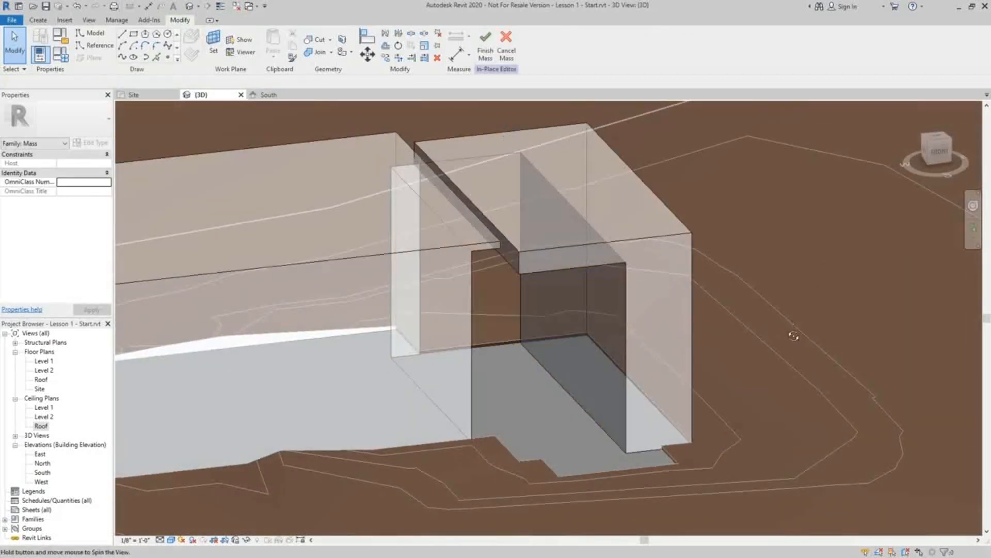
{"action": "middle_click_drag", "start_coordinate": [792, 334], "coordinate": [790, 413], "text": "shift"}
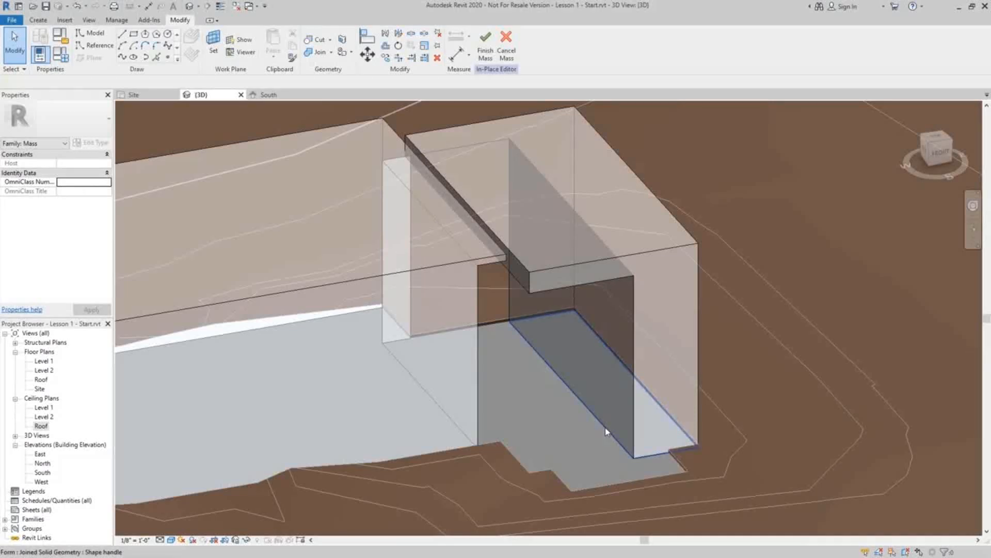
Thin the east block's outer wall by moving its inner face outward, and extend the central block's east face slightly eastward.
{"action": "left_click", "coordinate": [599, 398]}
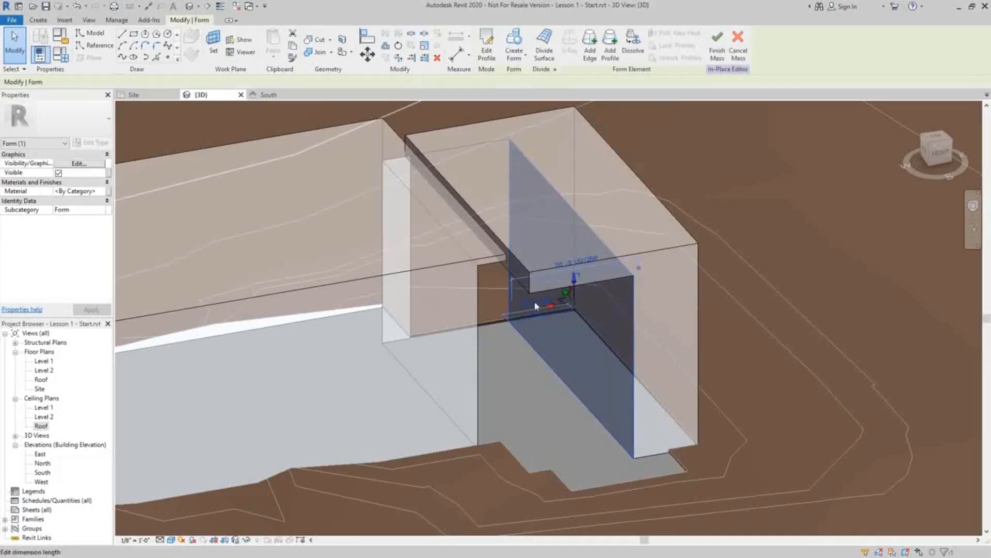
{"action": "left_click_drag", "start_coordinate": [537, 305], "coordinate": [597, 303]}
{"action": "middle_click_drag", "start_coordinate": [550, 389], "coordinate": [508, 347], "text": "shift"}
{"action": "left_click", "coordinate": [445, 391]}
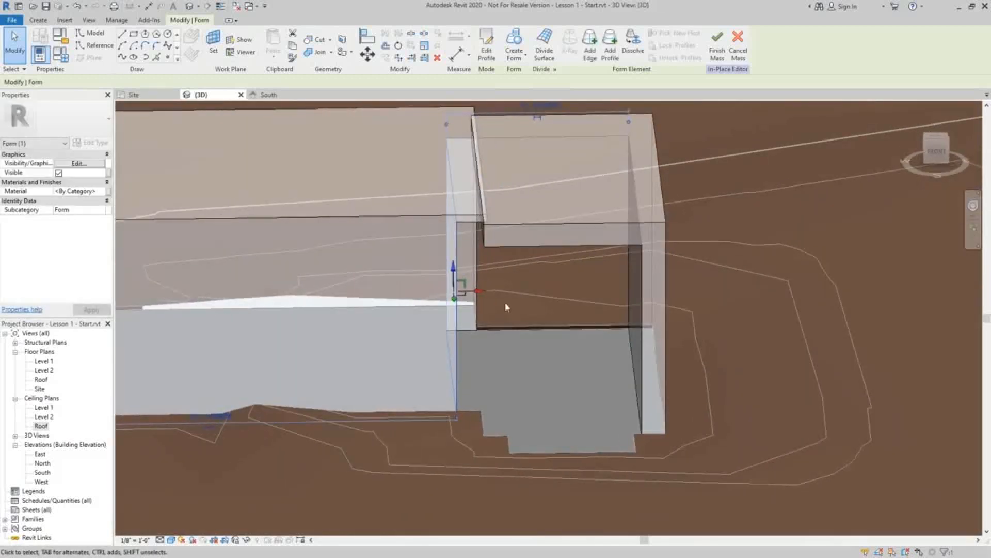
{"action": "left_click_drag", "start_coordinate": [482, 292], "coordinate": [506, 304]}
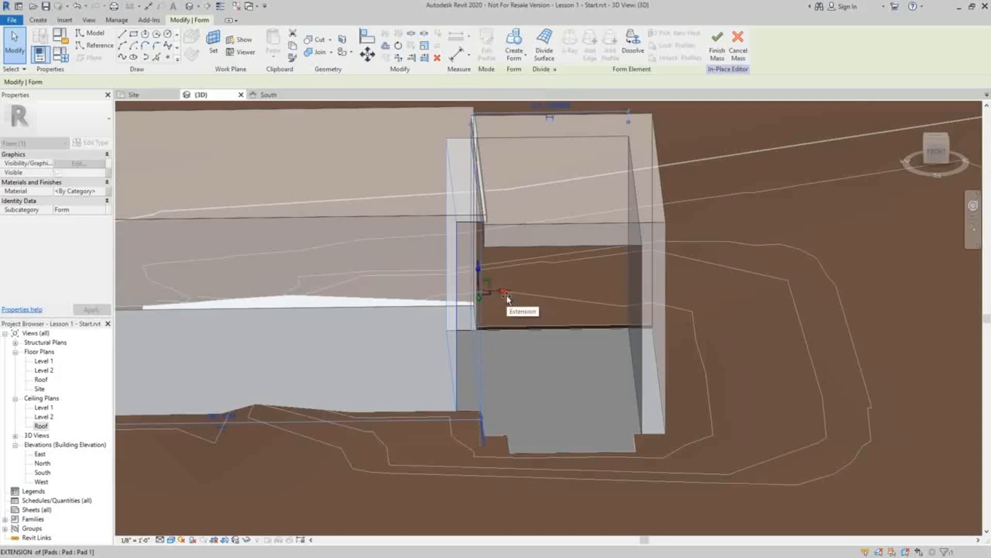
{"action": "middle_click_drag", "start_coordinate": [569, 401], "coordinate": [580, 432], "text": "shift"}
{"action": "key", "text": "Escape"}
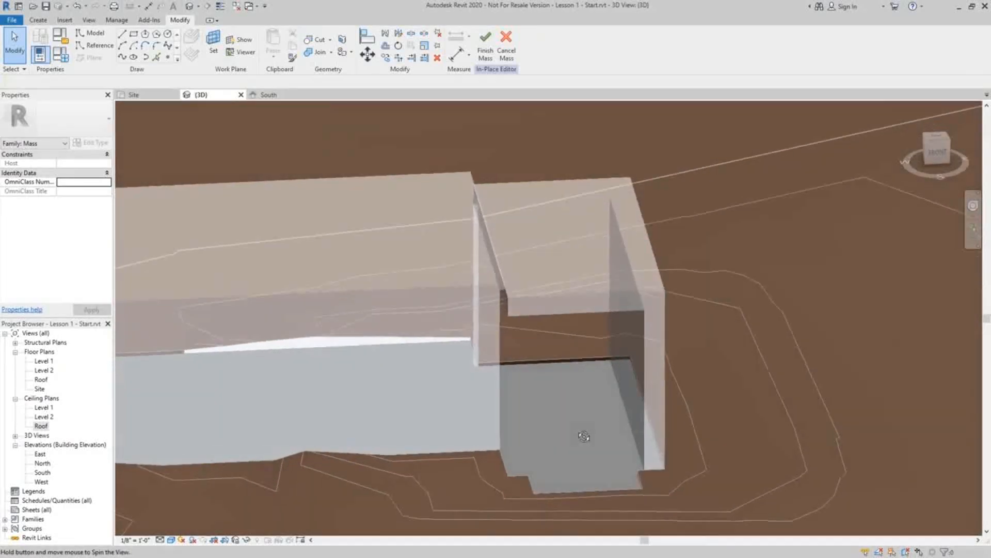
Sketch a rectangle on the pad inside the east block's opening and create a solid form from it.
{"action": "left_click", "coordinate": [136, 37]}
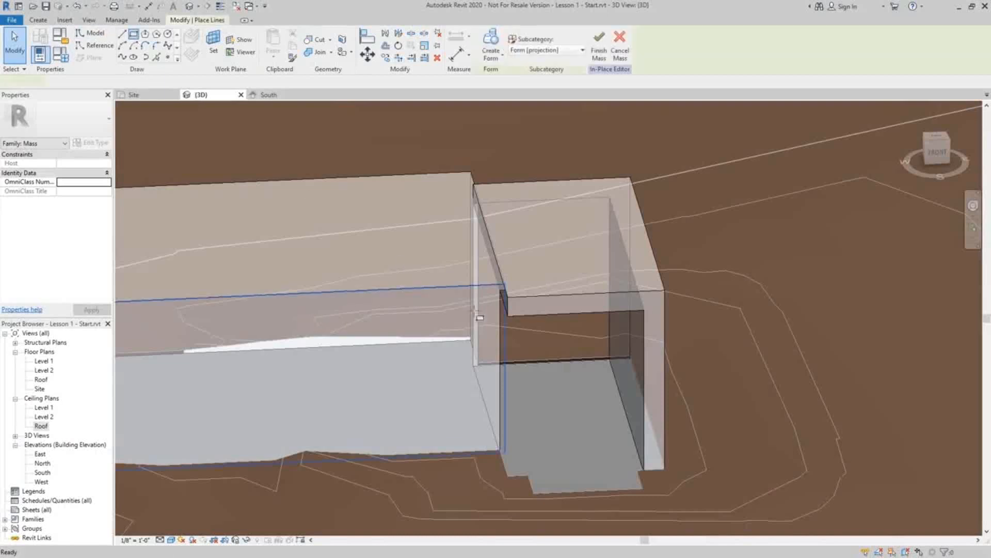
{"action": "left_click", "coordinate": [609, 360]}
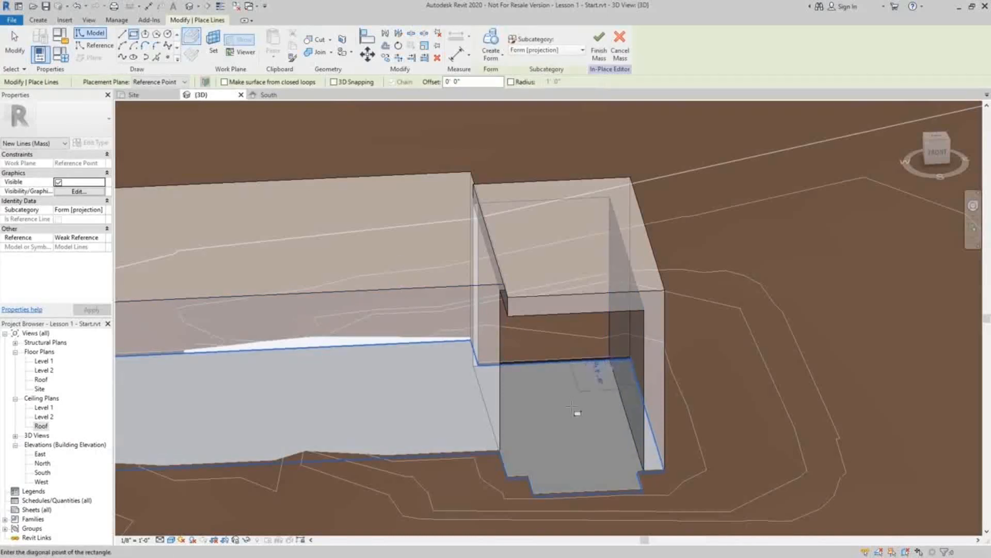
{"action": "left_click", "coordinate": [509, 479]}
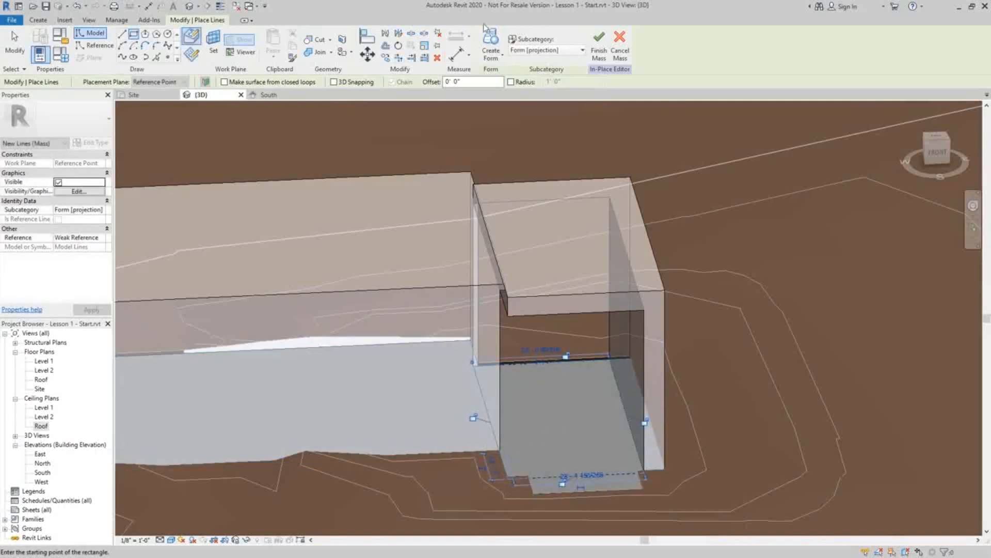
{"action": "left_click", "coordinate": [494, 55]}
{"action": "left_click", "coordinate": [504, 75]}
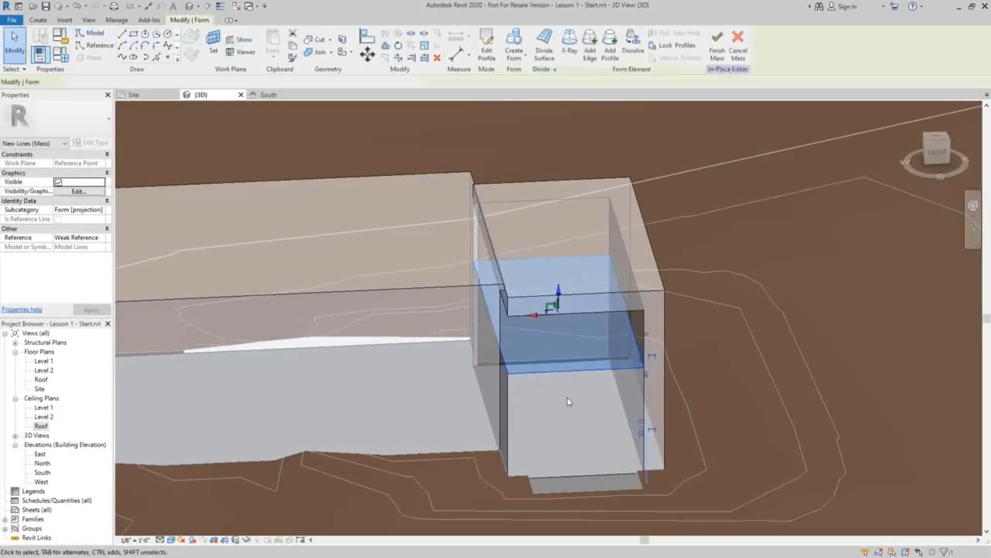
Raise the new solid form's top face to the underside of the east block's roof slab.
{"action": "middle_click_drag", "start_coordinate": [568, 398], "coordinate": [563, 281], "text": "shift"}
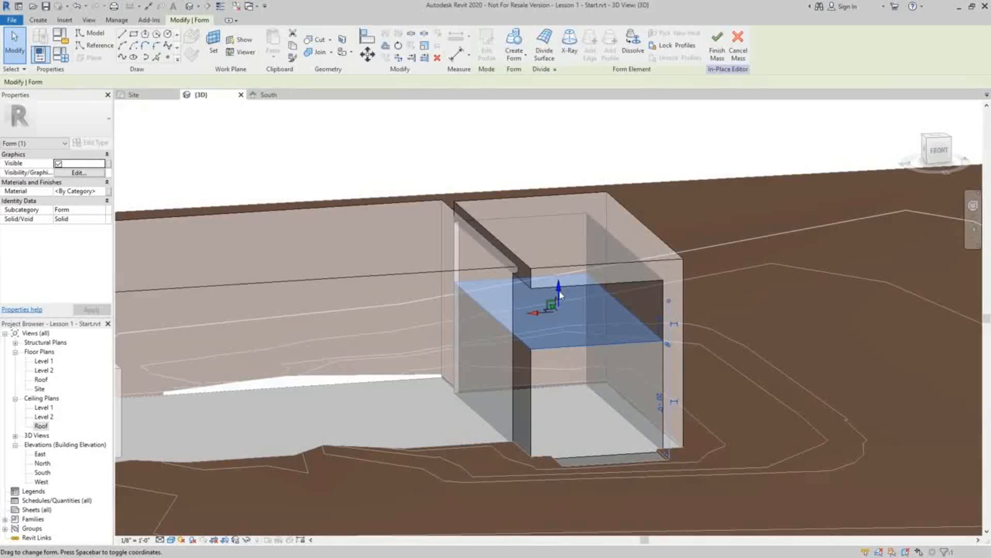
{"action": "left_click_drag", "start_coordinate": [560, 296], "coordinate": [559, 233]}
{"action": "middle_click_drag", "start_coordinate": [566, 323], "coordinate": [761, 387], "text": "shift"}
{"action": "left_click", "coordinate": [646, 362]}
{"action": "scroll", "coordinate": [574, 413], "scroll_direction": "down", "scroll_amount": 1}
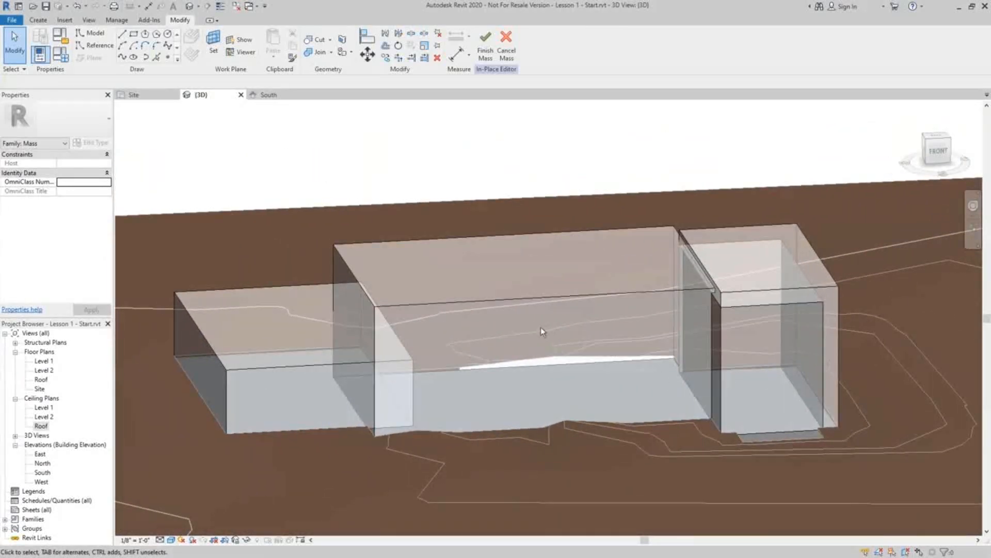
{"action": "middle_click_drag", "start_coordinate": [541, 327], "coordinate": [542, 377], "text": "shift"}
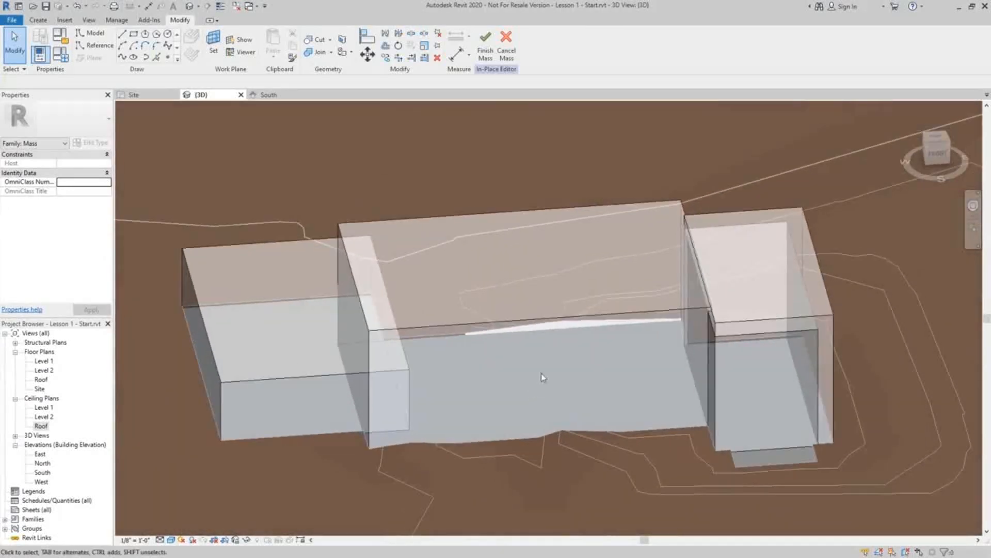
{"action": "left_click", "coordinate": [524, 320]}
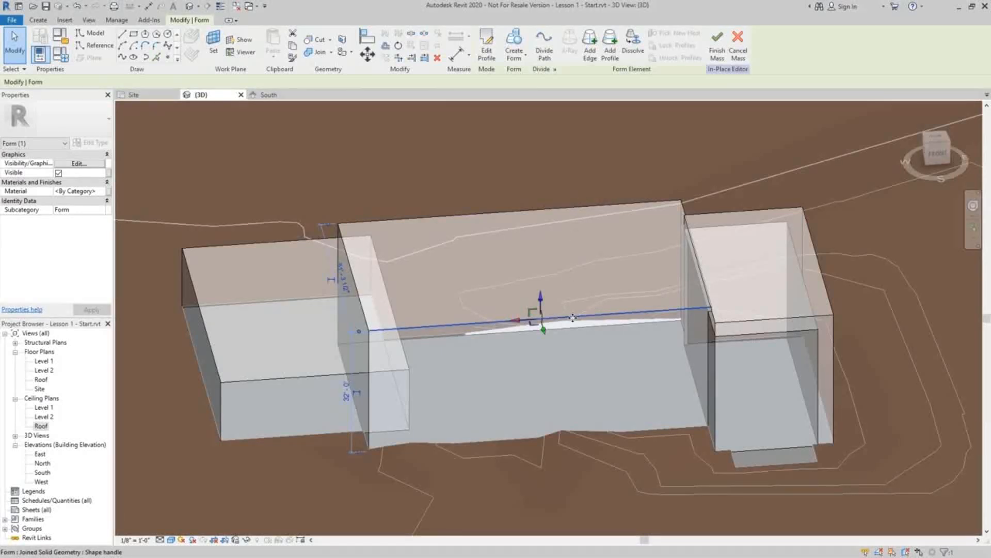
{"action": "left_click", "coordinate": [592, 49]}
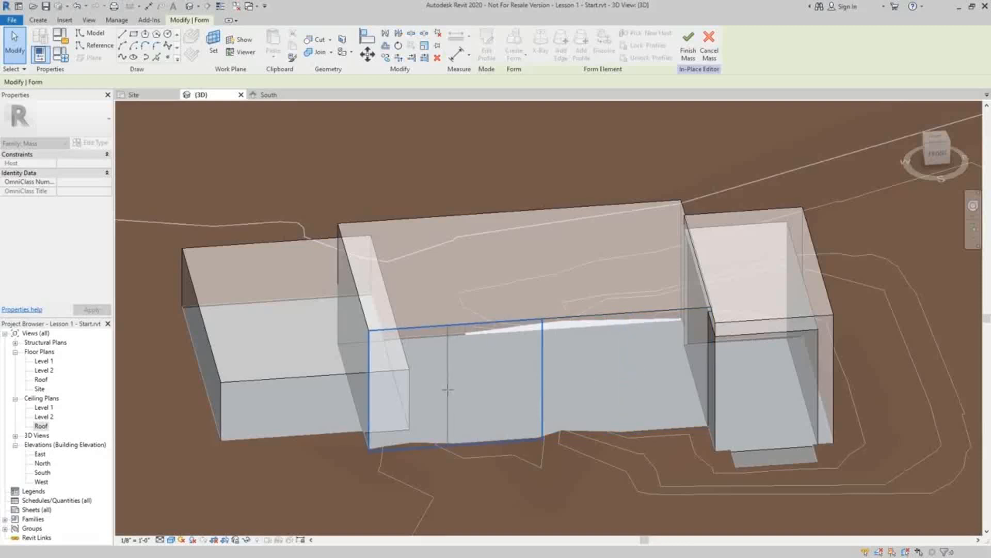
{"action": "middle_click_drag", "start_coordinate": [680, 364], "coordinate": [429, 413], "text": "shift"}
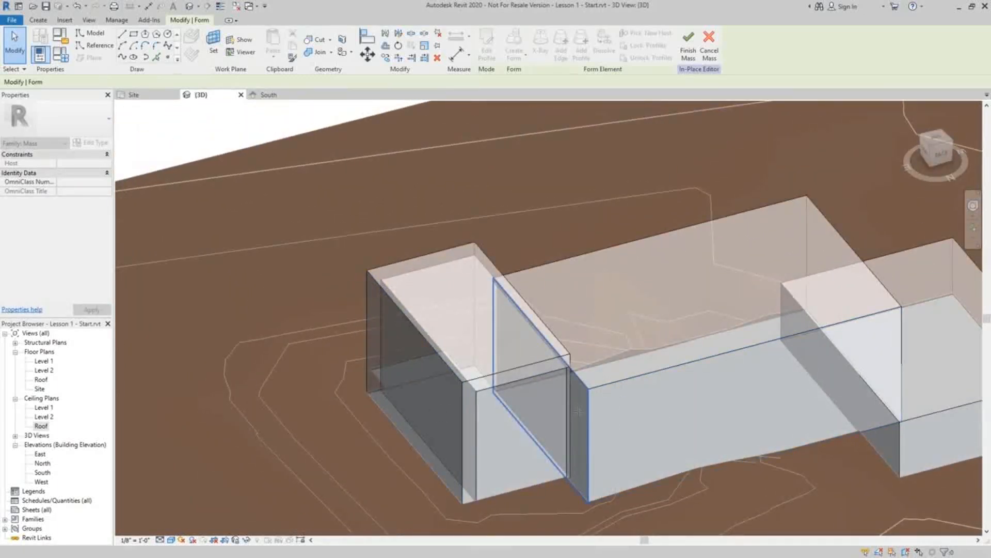
{"action": "middle_click_drag", "start_coordinate": [806, 382], "coordinate": [726, 363]}
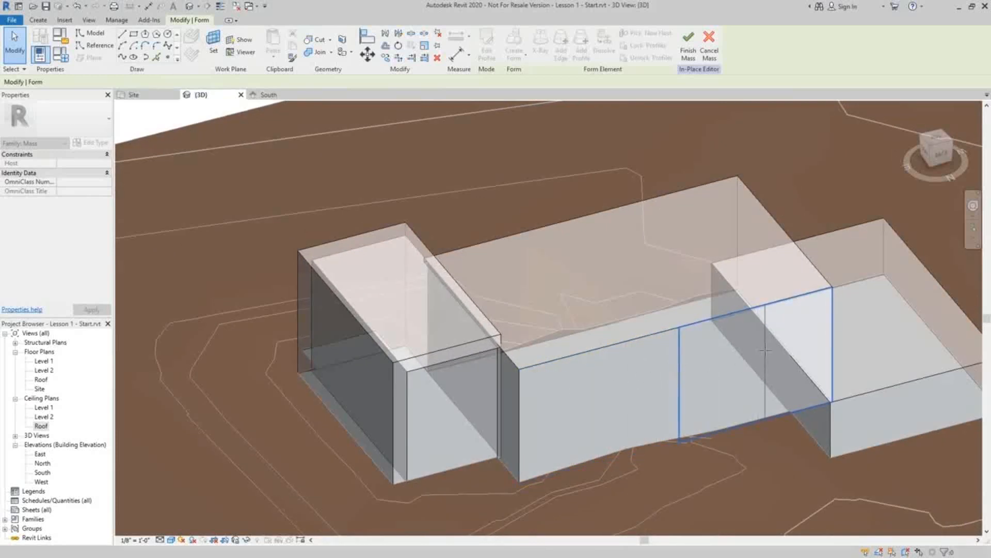
{"action": "scroll", "coordinate": [765, 351], "scroll_direction": "down", "scroll_amount": 3}
{"action": "middle_click_drag", "start_coordinate": [766, 350], "coordinate": [462, 277], "text": "shift"}
{"action": "middle_click_drag", "start_coordinate": [505, 346], "coordinate": [300, 354]}
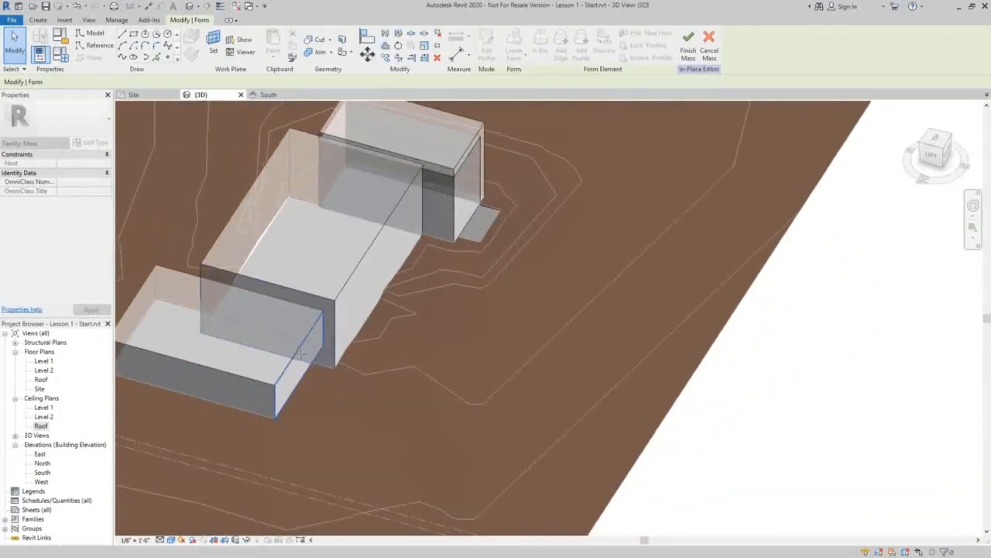
{"action": "scroll", "coordinate": [301, 353], "scroll_direction": "up", "scroll_amount": 4}
{"action": "middle_click_drag", "start_coordinate": [360, 301], "coordinate": [349, 265], "text": "shift"}
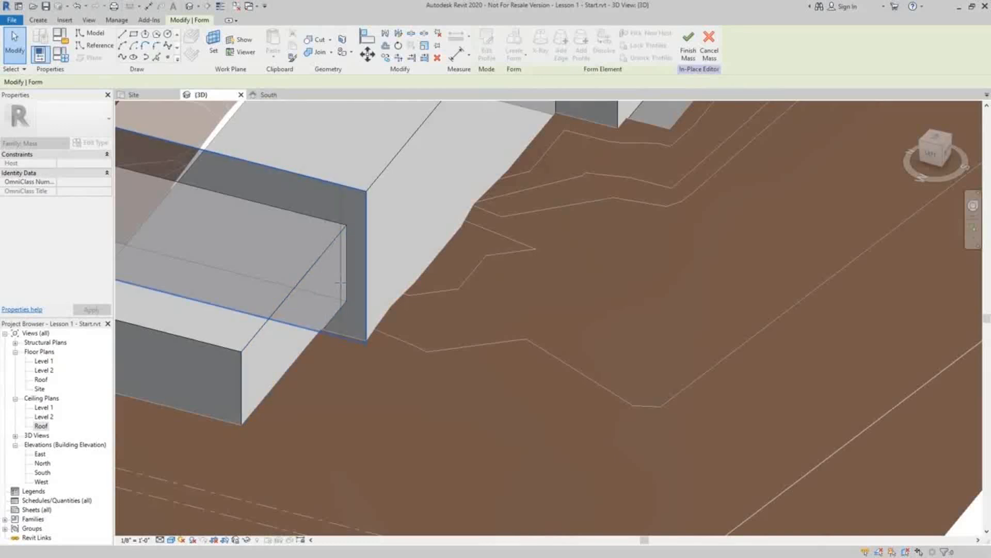
{"action": "middle_click_drag", "start_coordinate": [341, 283], "coordinate": [527, 397], "text": "shift"}
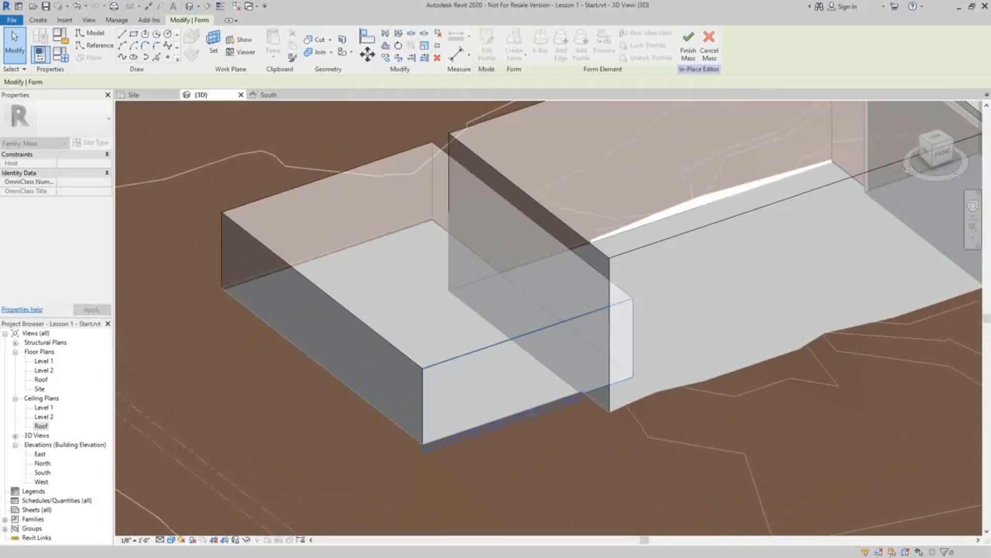
{"action": "key", "text": "Escape"}
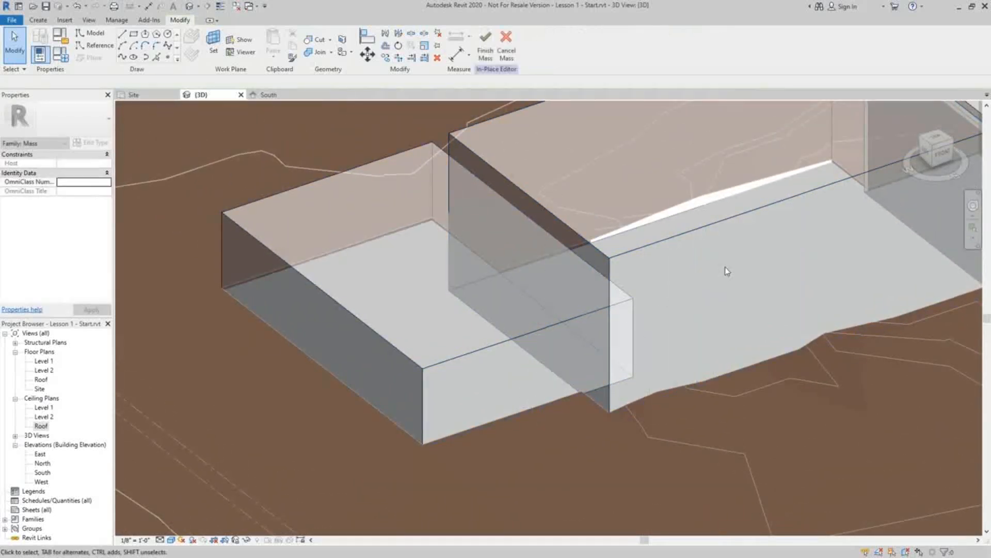
Finish the in-place mass containing the three blocks.
{"action": "scroll", "coordinate": [724, 265], "scroll_direction": "down", "scroll_amount": 4}
{"action": "middle_click_drag", "start_coordinate": [724, 265], "coordinate": [538, 425]}
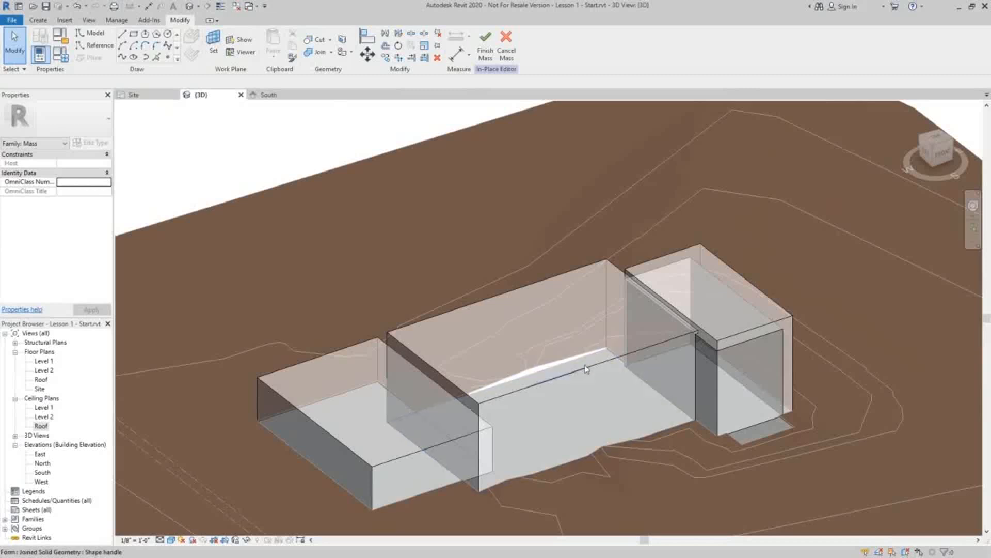
{"action": "middle_click_drag", "start_coordinate": [575, 398], "coordinate": [549, 397], "text": "shift"}
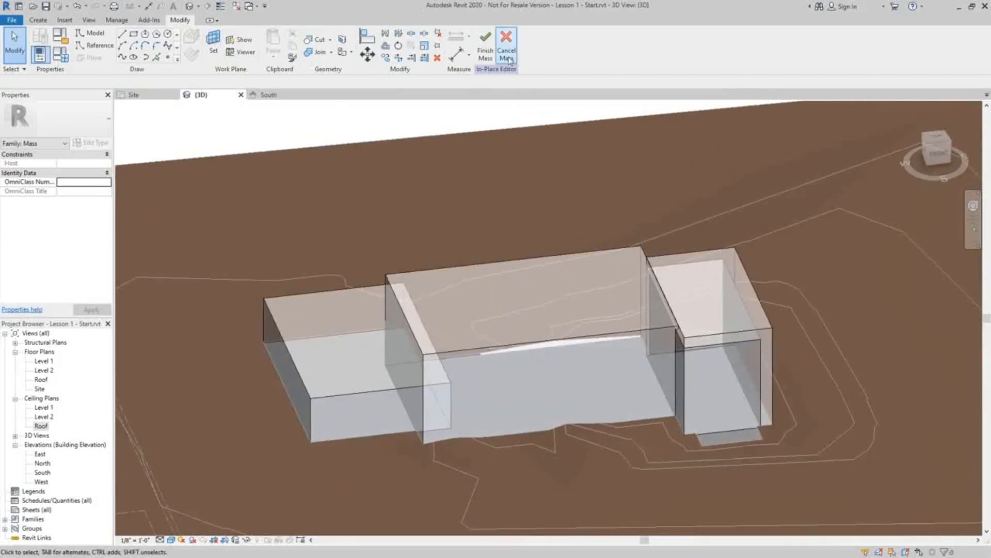
{"action": "left_click", "coordinate": [486, 44]}
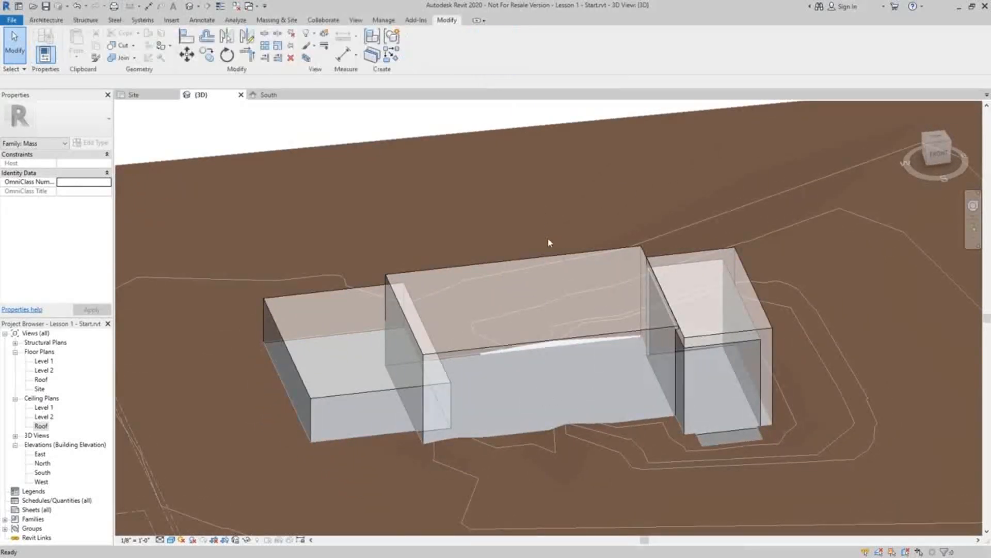
Place a wall by face of type Exterior - Brick on Mtl. Stud on the west face of the west block.
{"action": "scroll", "coordinate": [550, 330], "scroll_direction": "up", "scroll_amount": 3}
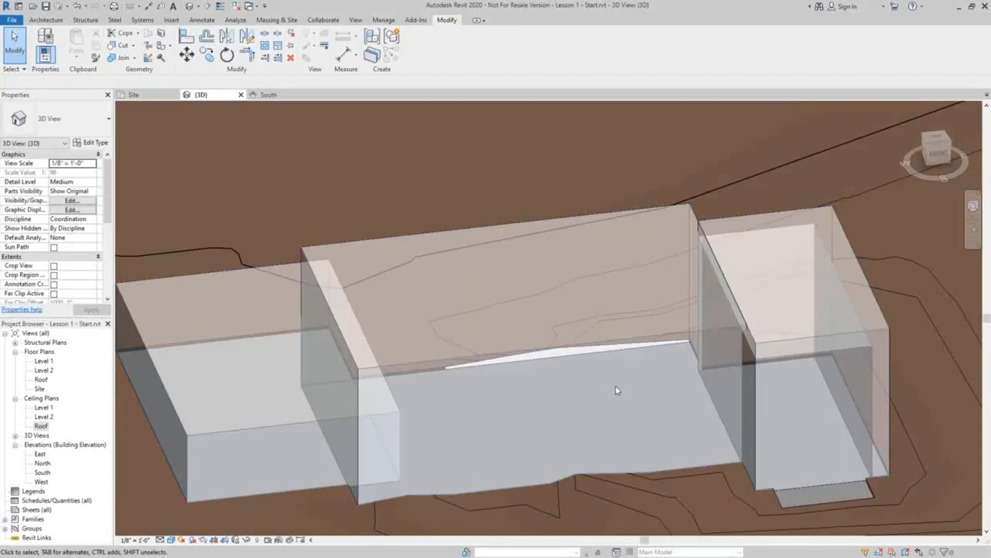
{"action": "middle_click_drag", "start_coordinate": [635, 398], "coordinate": [699, 405], "text": "shift"}
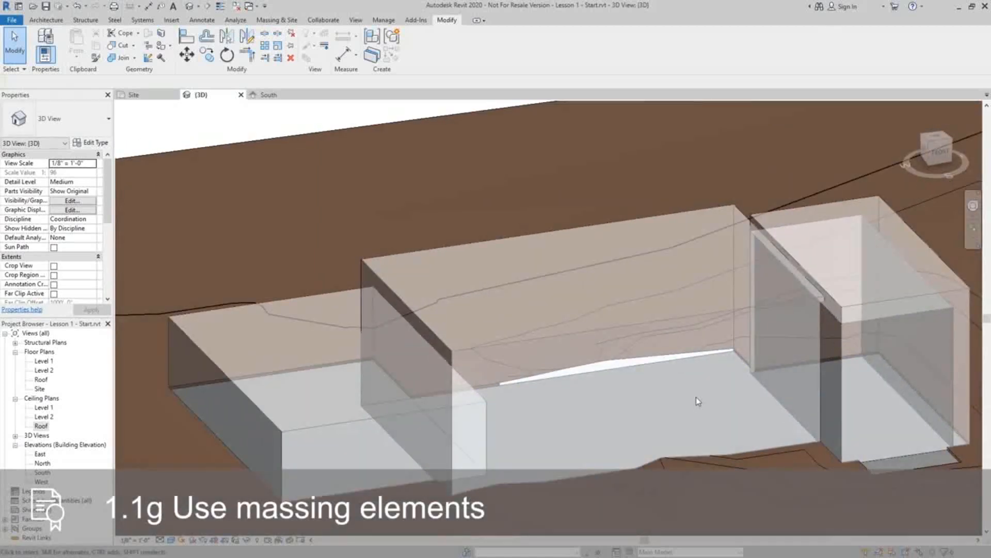
{"action": "left_click", "coordinate": [46, 20]}
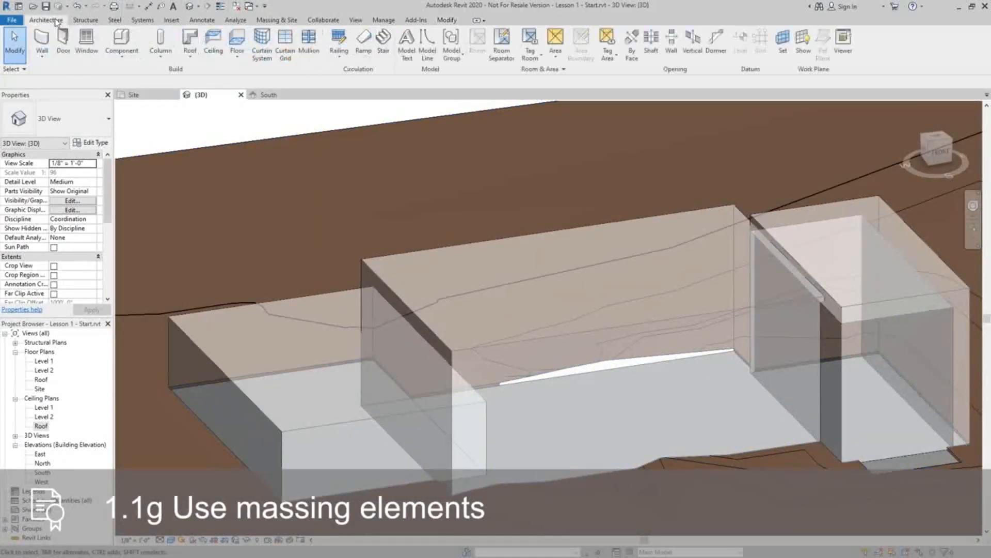
{"action": "left_click", "coordinate": [40, 63]}
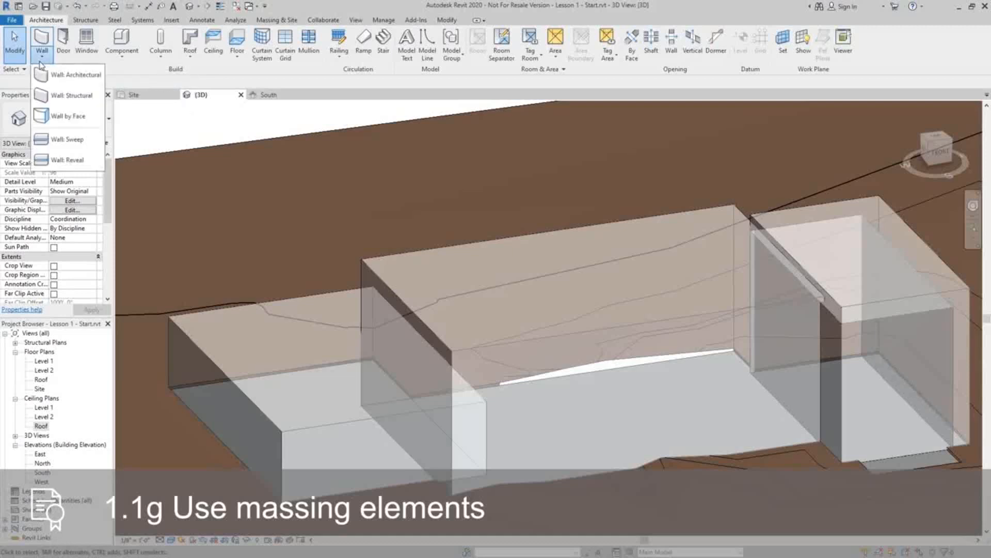
{"action": "left_click", "coordinate": [54, 118]}
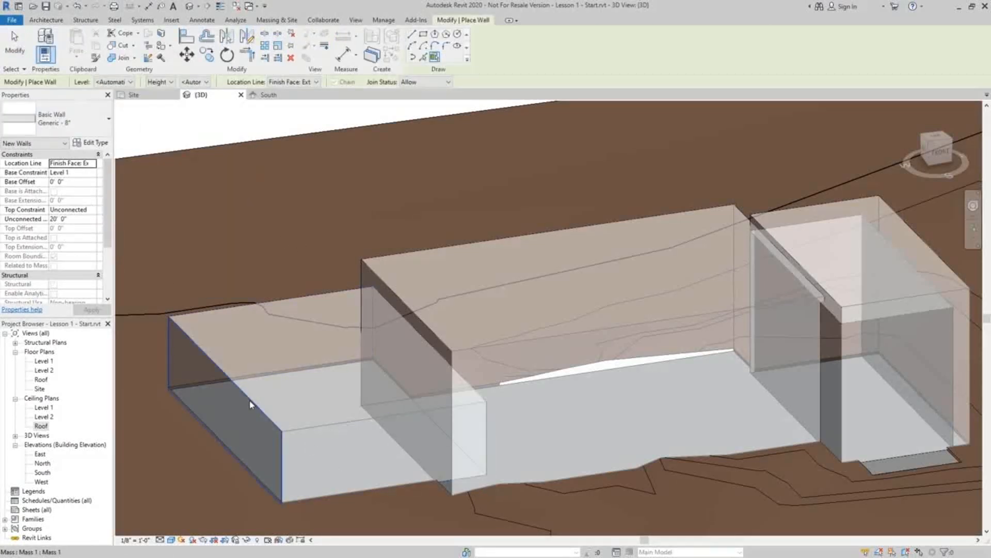
{"action": "left_click", "coordinate": [93, 124]}
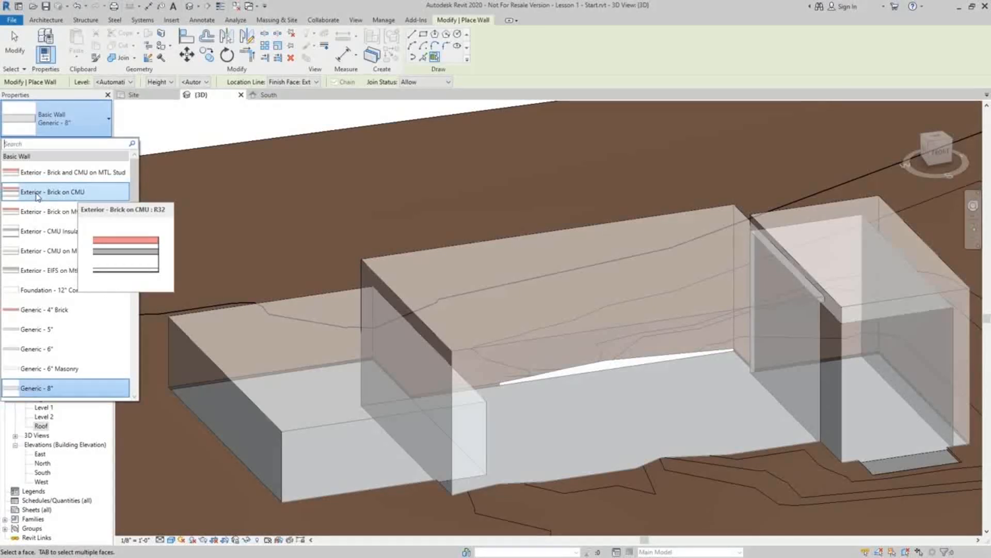
{"action": "left_click", "coordinate": [53, 215]}
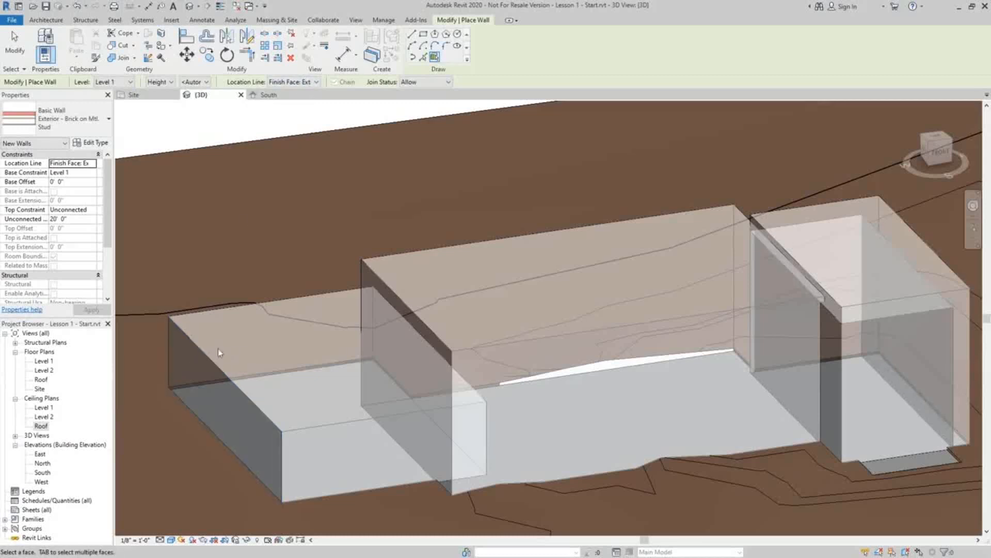
{"action": "left_click", "coordinate": [208, 361]}
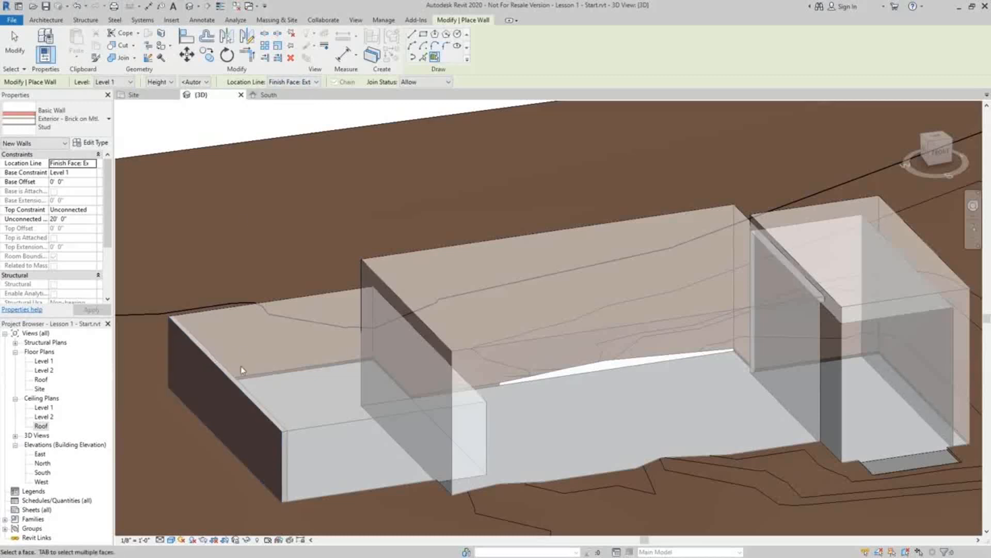
Place Exterior - Brick on Mtl. Stud walls by face on the south, north and east faces of the west block.
{"action": "left_click", "coordinate": [349, 417]}
{"action": "middle_click_drag", "start_coordinate": [349, 417], "coordinate": [314, 485], "text": "shift"}
{"action": "middle_click_drag", "start_coordinate": [266, 413], "coordinate": [364, 364], "text": "shift"}
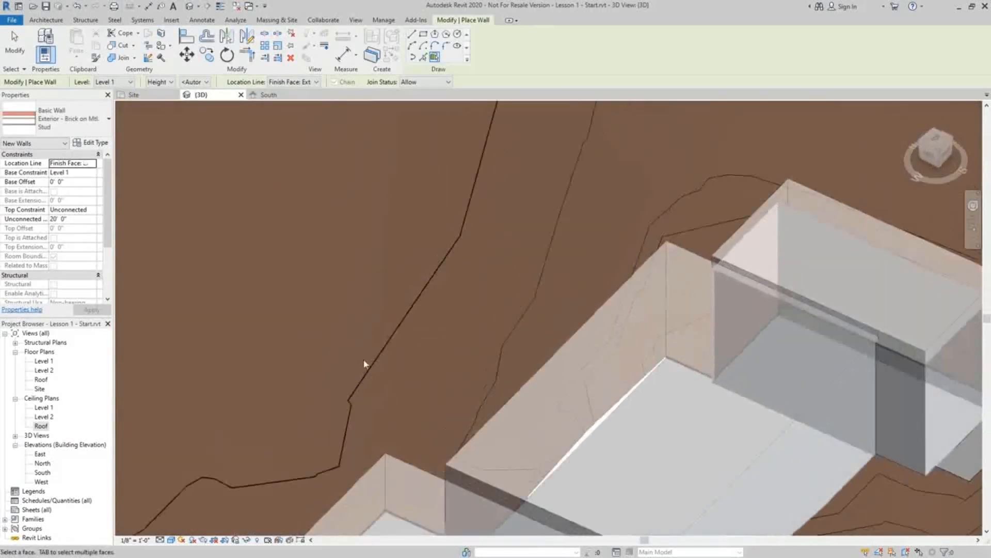
{"action": "scroll", "coordinate": [364, 360], "scroll_direction": "down", "scroll_amount": 2}
{"action": "middle_click_drag", "start_coordinate": [402, 455], "coordinate": [453, 244]}
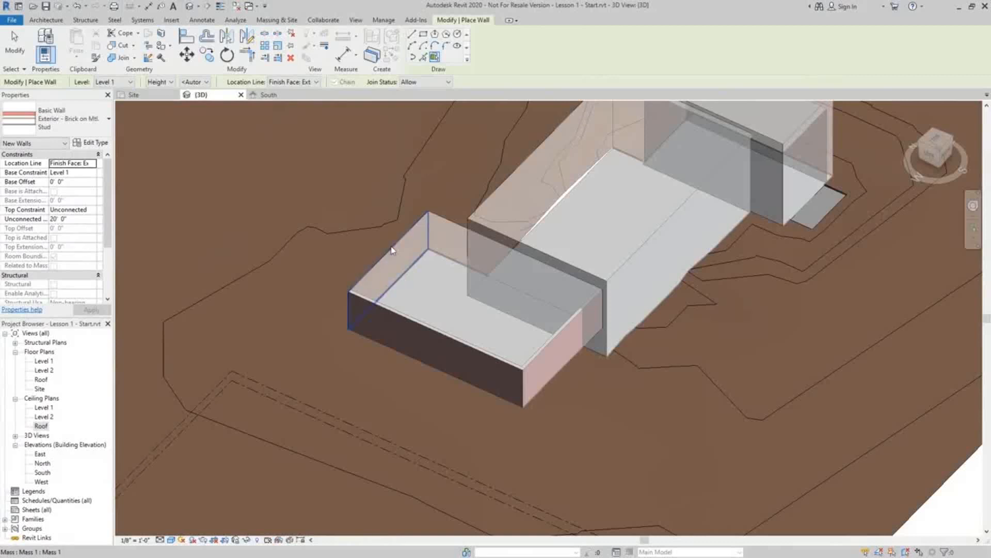
{"action": "left_click", "coordinate": [391, 251]}
{"action": "left_click", "coordinate": [443, 231]}
{"action": "middle_click_drag", "start_coordinate": [453, 289], "coordinate": [400, 271], "text": "shift"}
{"action": "scroll", "coordinate": [417, 201], "scroll_direction": "up", "scroll_amount": 1}
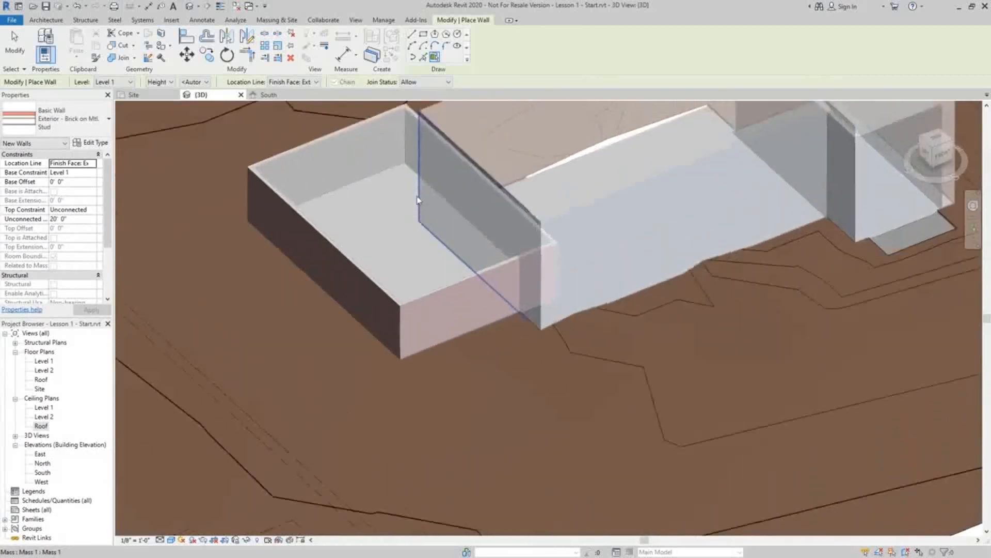
{"action": "middle_click_drag", "start_coordinate": [419, 200], "coordinate": [427, 258], "text": "shift"}
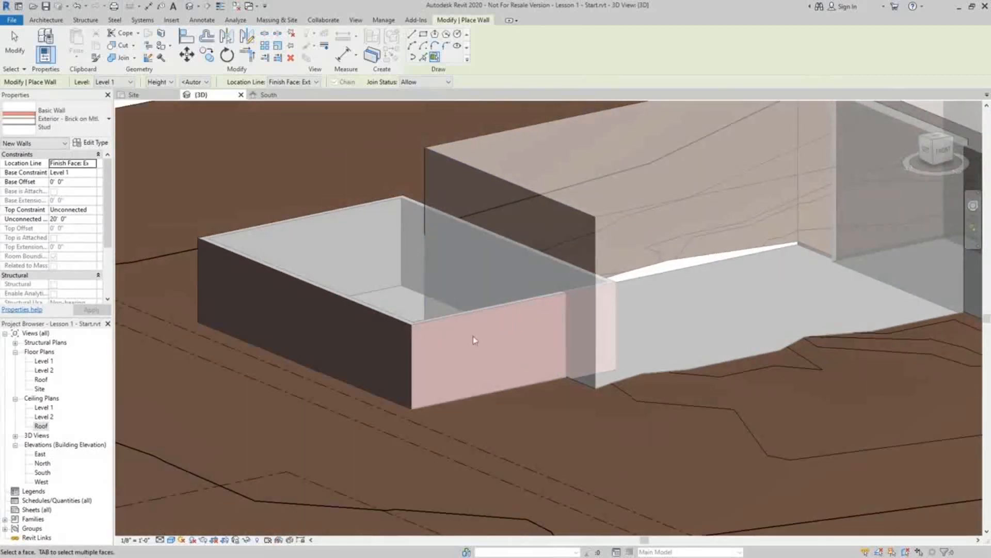
Create a Generic - 12" roof by face on the top face of the west block.
{"action": "left_click", "coordinate": [50, 20]}
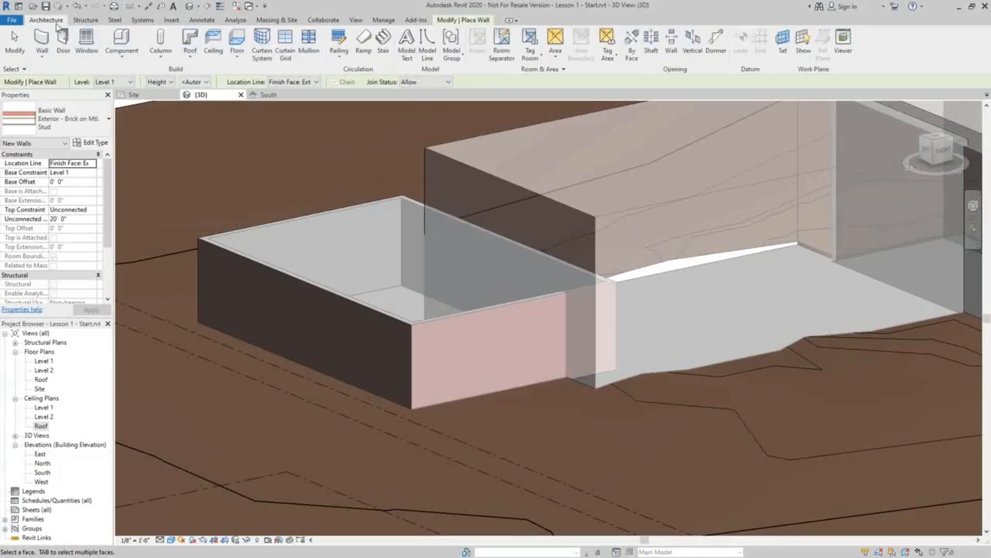
{"action": "left_click", "coordinate": [190, 55]}
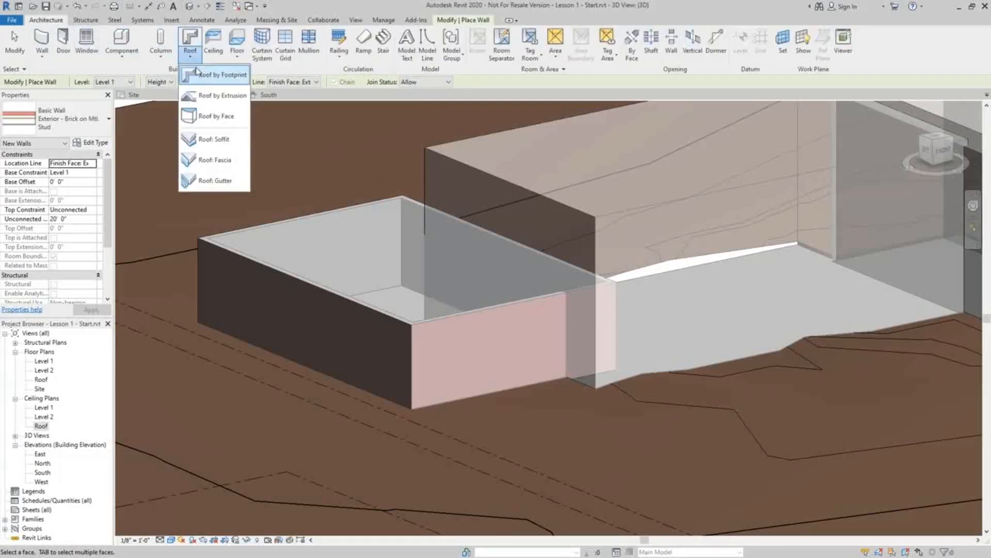
{"action": "left_click", "coordinate": [216, 115]}
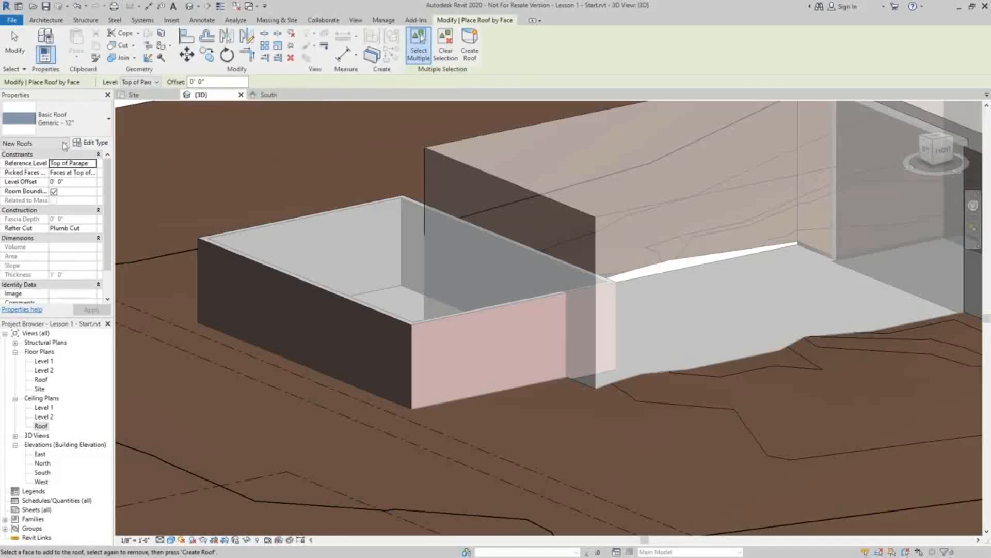
{"action": "left_click", "coordinate": [388, 200]}
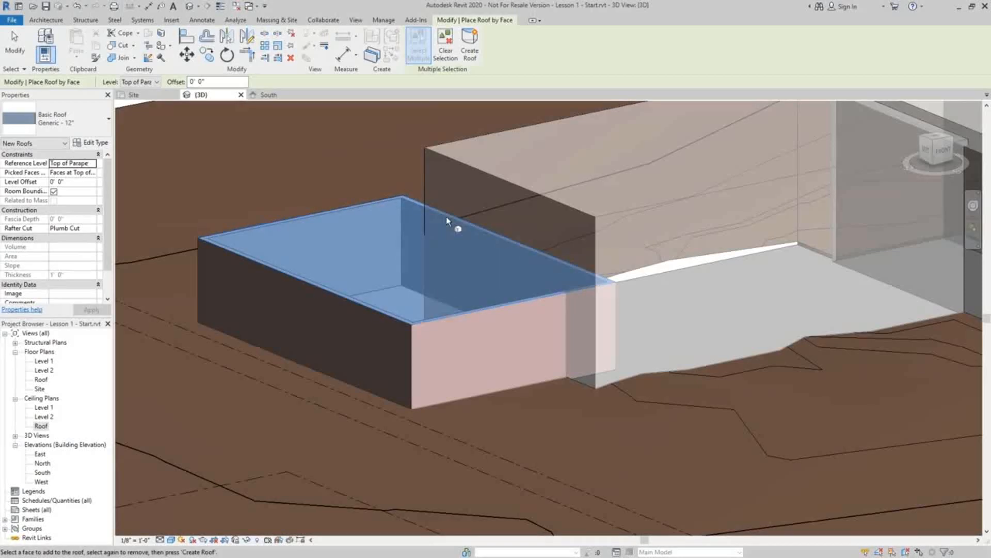
{"action": "left_click", "coordinate": [471, 49]}
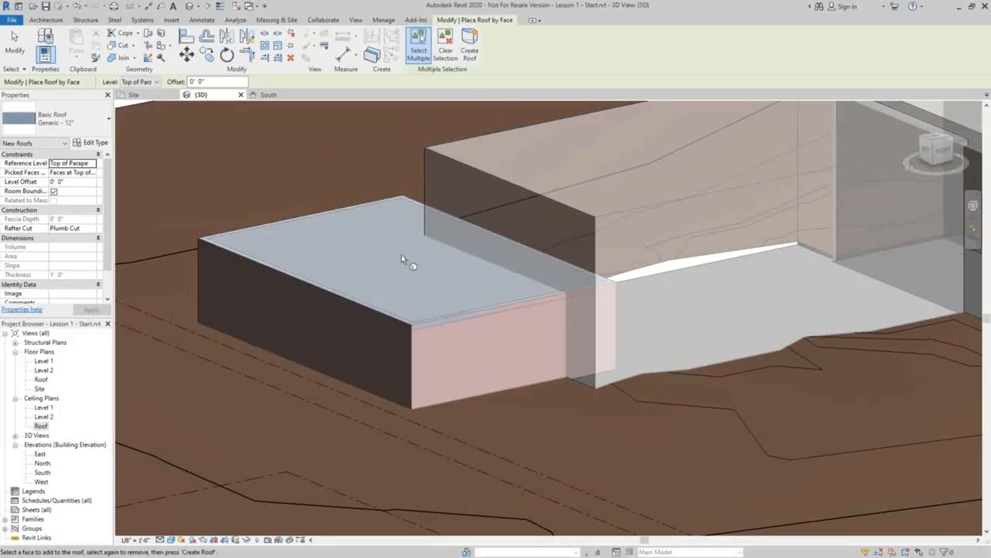
{"action": "key", "text": "Escape"}
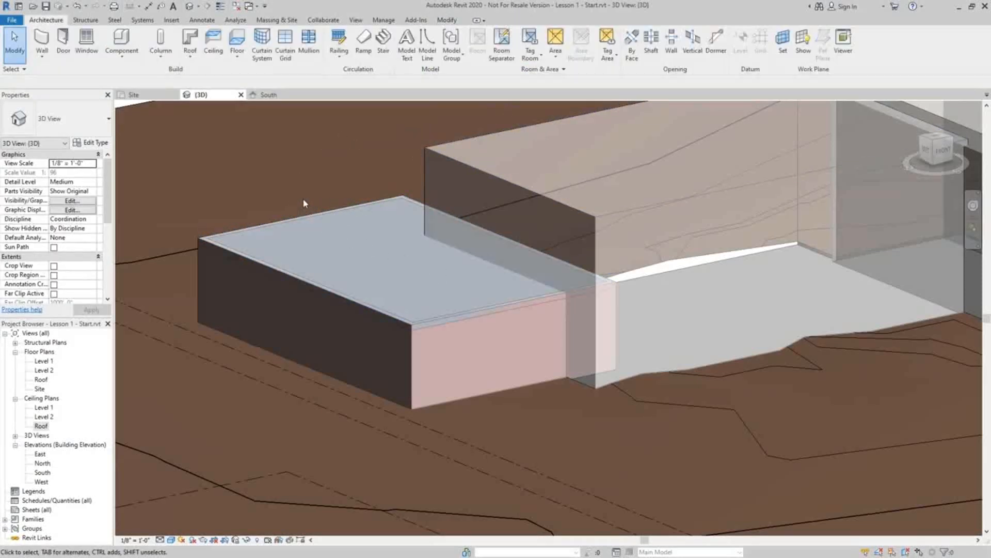
Set the west block roof's level offset to -2 feet from the Top of Parapet level.
{"action": "left_click", "coordinate": [336, 212]}
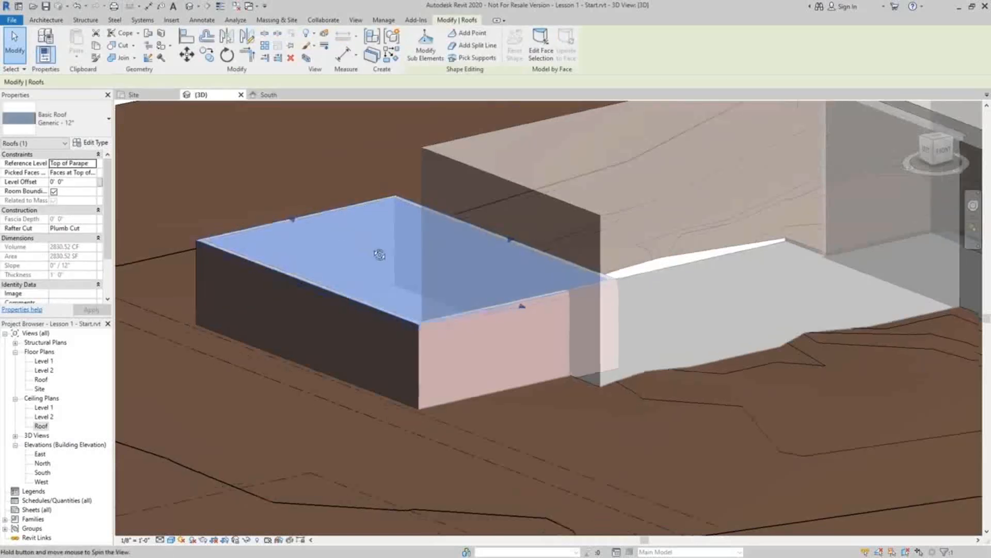
{"action": "middle_click_drag", "start_coordinate": [381, 255], "coordinate": [372, 207], "text": "shift"}
{"action": "left_click", "coordinate": [82, 182]}
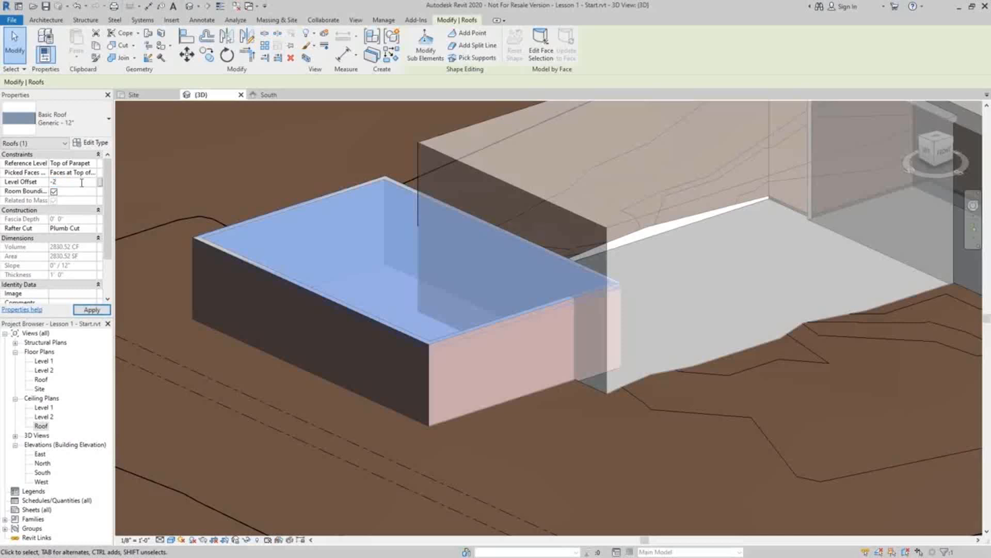
{"action": "key", "text": "Escape"}
Place Generic - 8" walls by face on the middle block's west face and on two separate faces along its south side.
{"action": "middle_click_drag", "start_coordinate": [429, 307], "coordinate": [286, 388]}
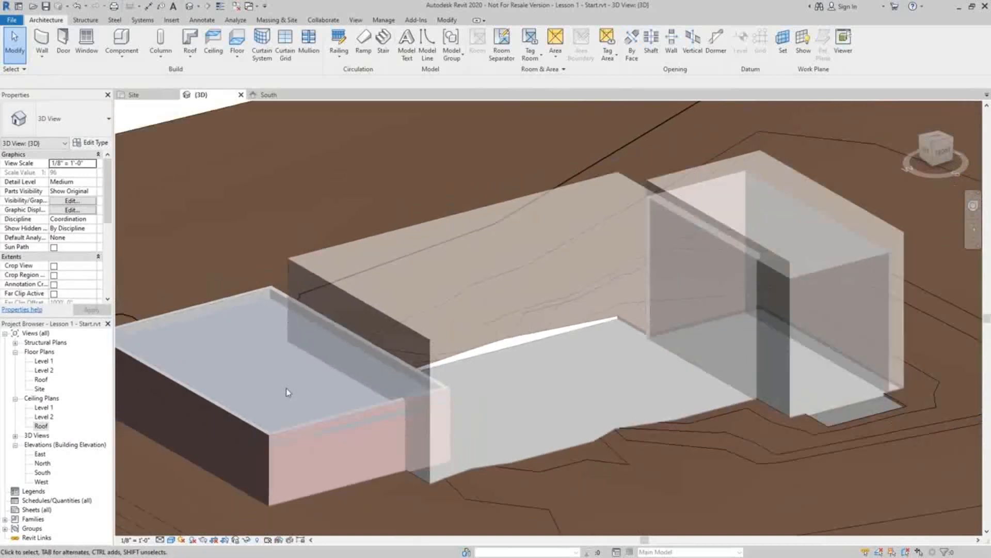
{"action": "scroll", "coordinate": [542, 333], "scroll_direction": "down", "scroll_amount": 1}
{"action": "middle_click_drag", "start_coordinate": [587, 278], "coordinate": [482, 277]}
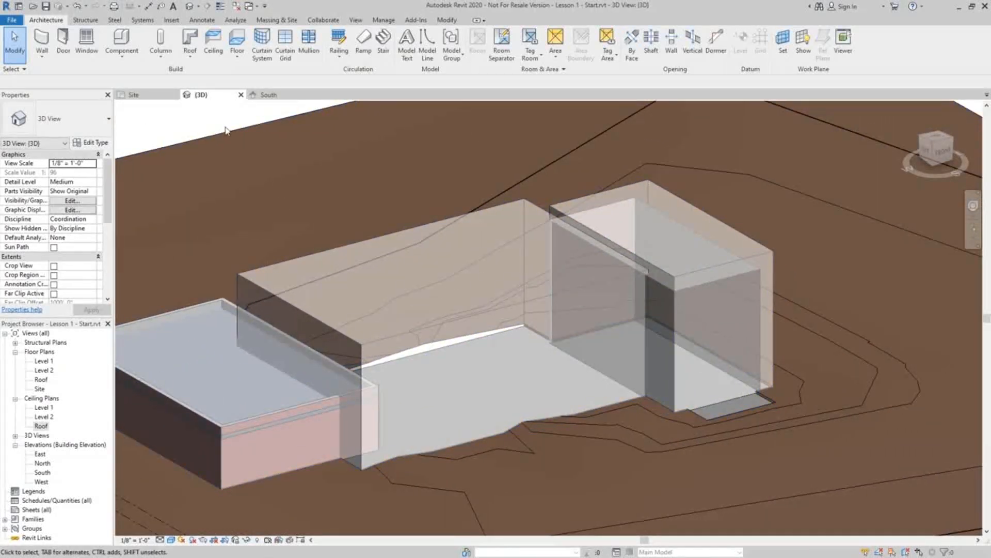
{"action": "left_click", "coordinate": [40, 60]}
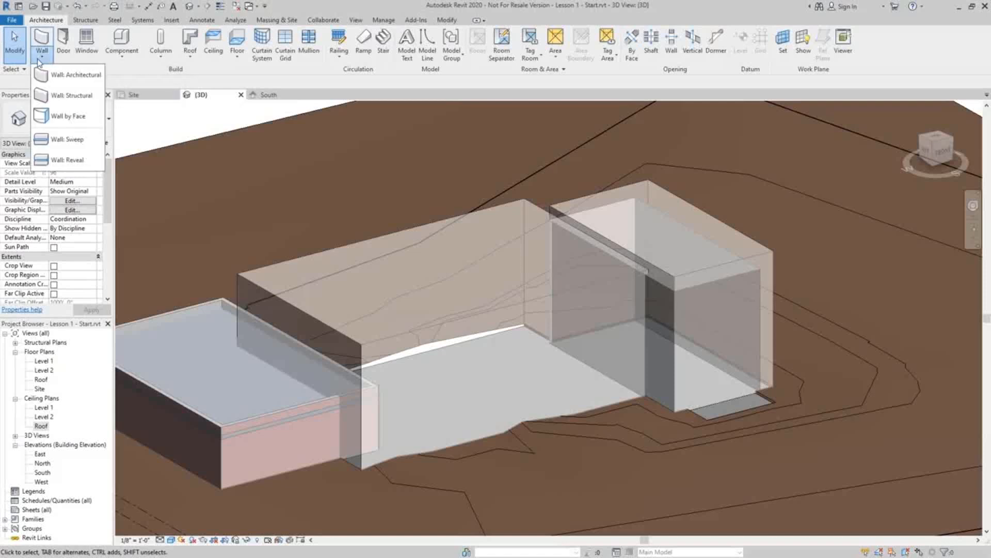
{"action": "left_click", "coordinate": [67, 116]}
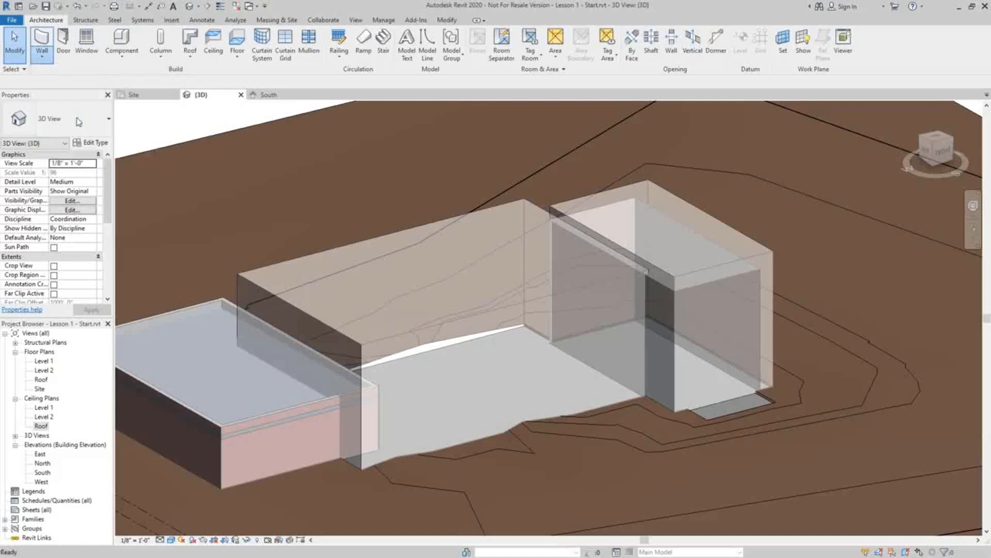
{"action": "middle_click_drag", "start_coordinate": [370, 219], "coordinate": [391, 175]}
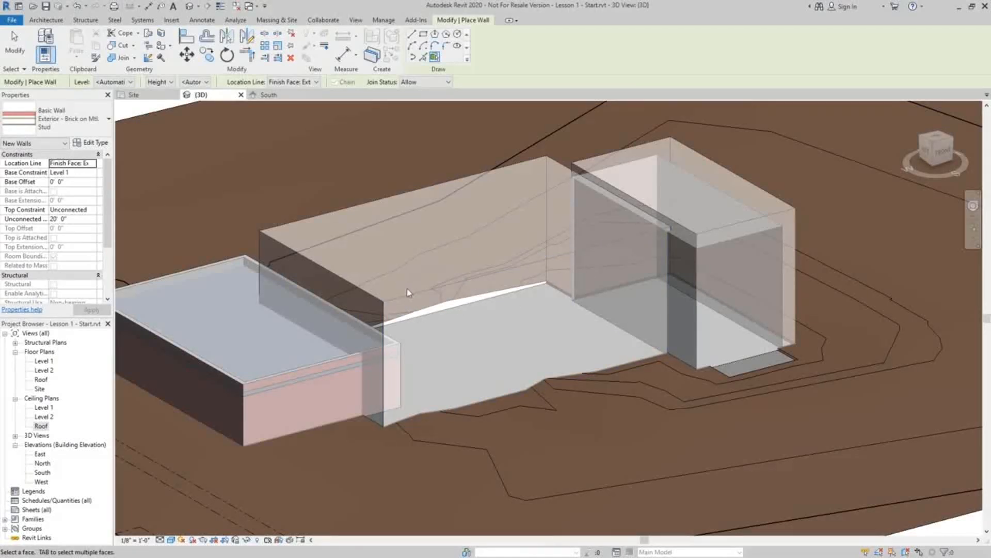
{"action": "left_click", "coordinate": [62, 118]}
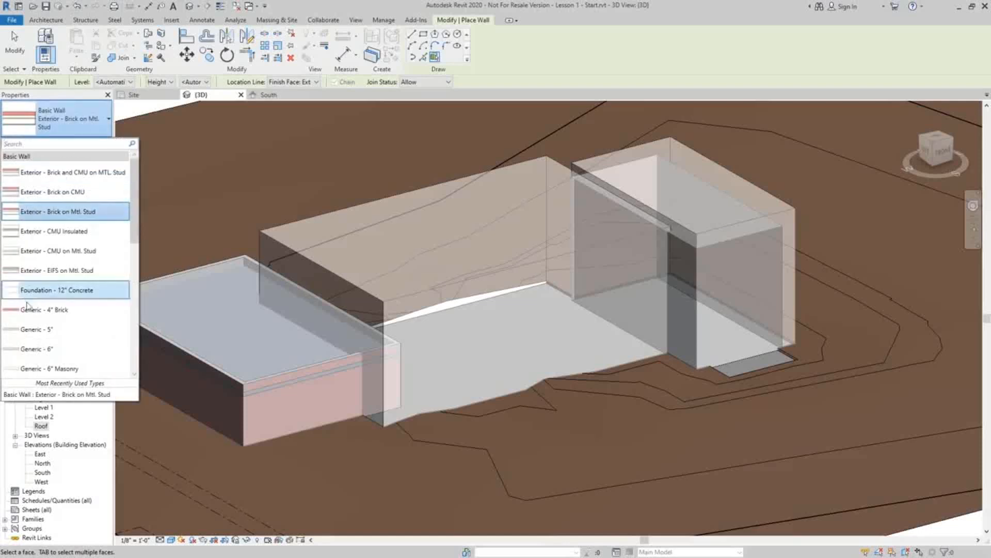
{"action": "scroll", "coordinate": [41, 289], "scroll_direction": "down", "scroll_amount": 1}
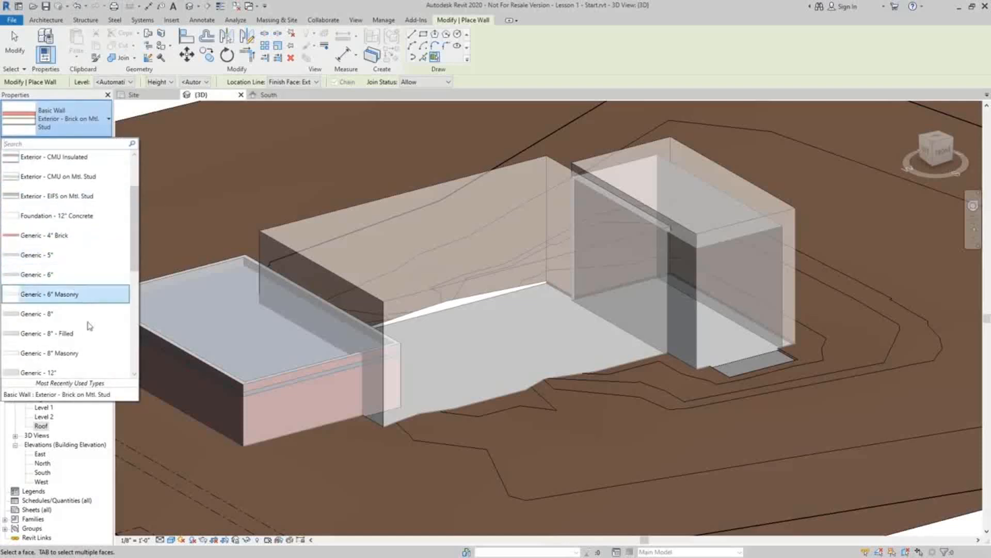
{"action": "left_click", "coordinate": [29, 314]}
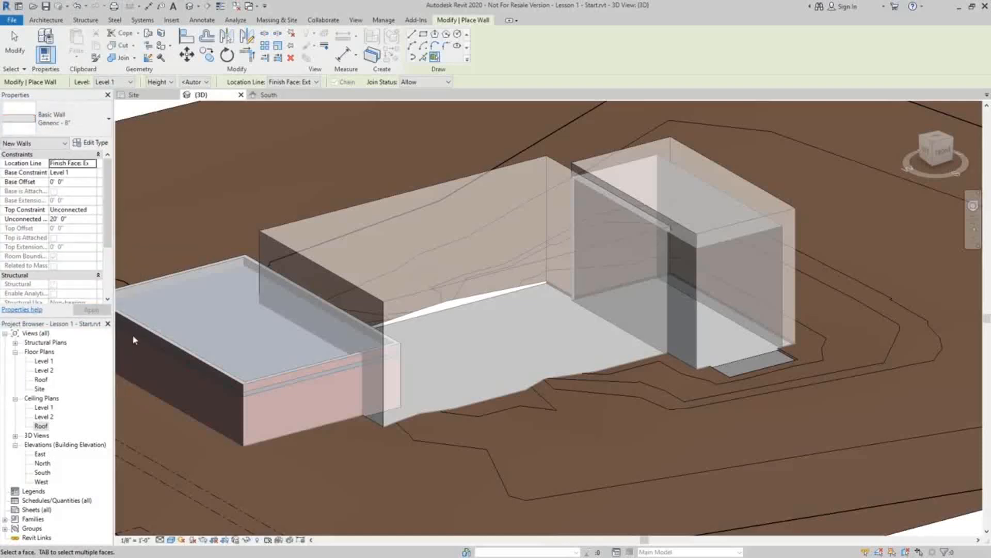
{"action": "left_click", "coordinate": [330, 276]}
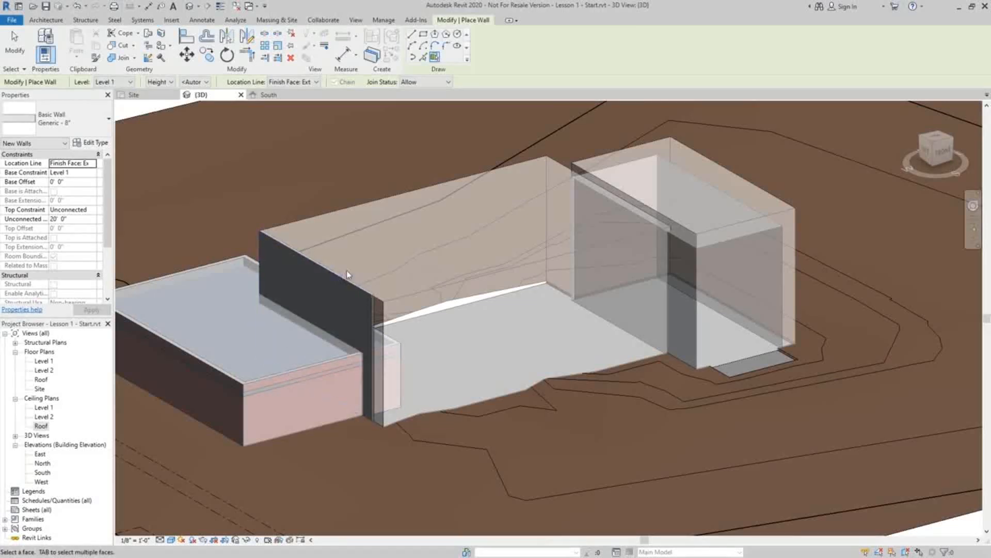
{"action": "left_click", "coordinate": [477, 278]}
{"action": "left_click", "coordinate": [654, 335]}
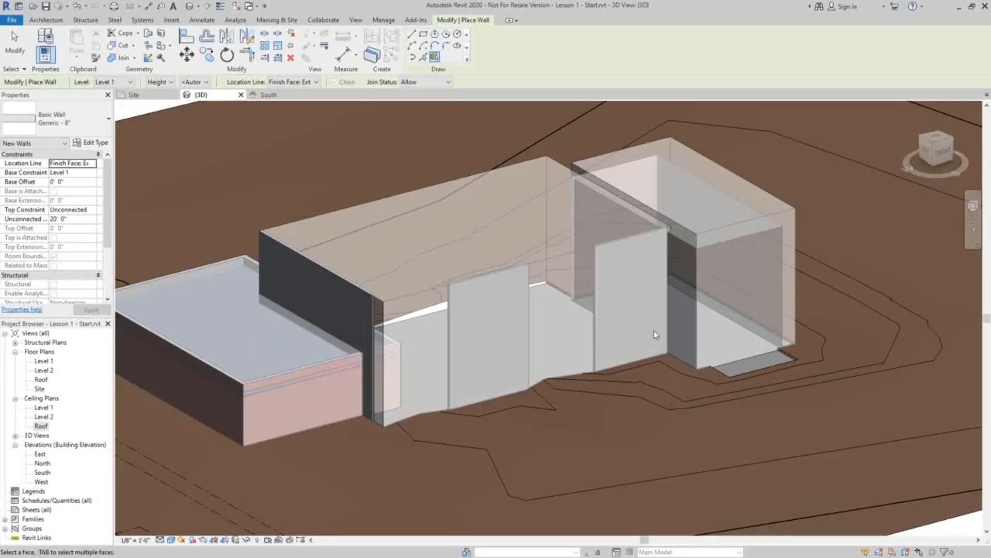
Place Generic - 8" walls by face on two separate faces along the middle block's north side.
{"action": "middle_click_drag", "start_coordinate": [480, 321], "coordinate": [840, 330], "text": "shift"}
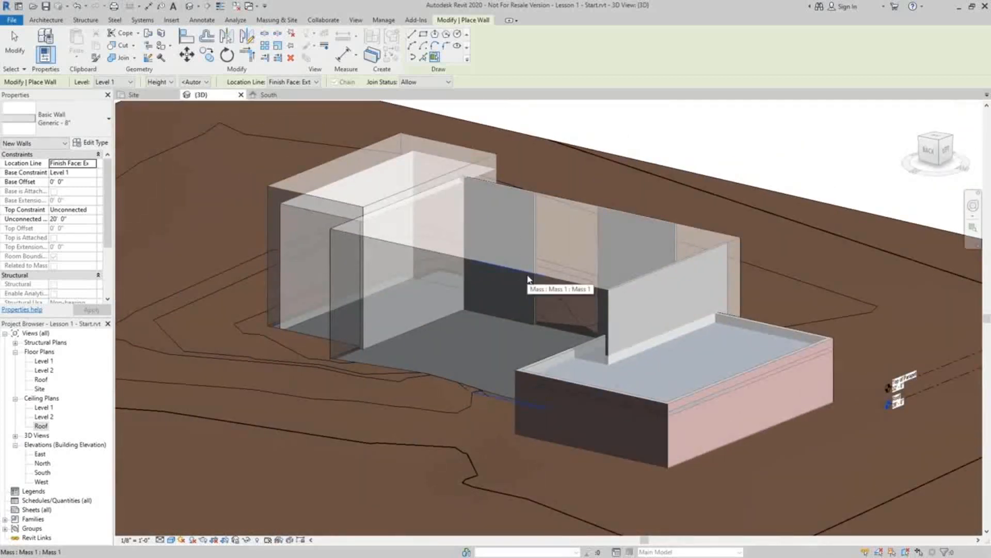
{"action": "left_click", "coordinate": [562, 287]}
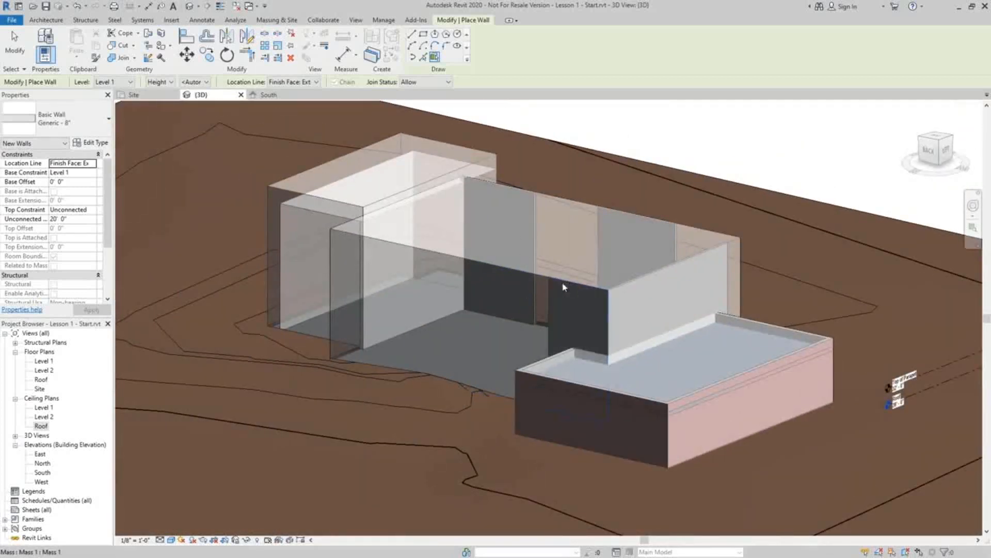
{"action": "left_click", "coordinate": [433, 253]}
Place Generic - 8" walls by face on the outer faces of the east block and end wall placement.
{"action": "middle_click_drag", "start_coordinate": [432, 253], "coordinate": [569, 224], "text": "shift"}
{"action": "middle_click_drag", "start_coordinate": [706, 252], "coordinate": [608, 324]}
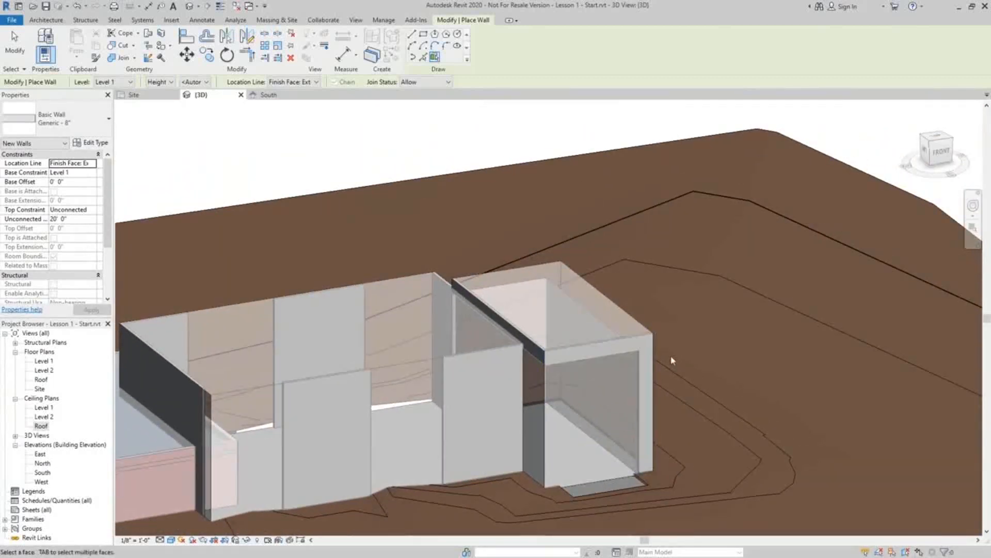
{"action": "middle_click_drag", "start_coordinate": [673, 360], "coordinate": [504, 380], "text": "shift"}
{"action": "scroll", "coordinate": [528, 412], "scroll_direction": "down", "scroll_amount": 3}
{"action": "scroll", "coordinate": [377, 348], "scroll_direction": "up", "scroll_amount": 3}
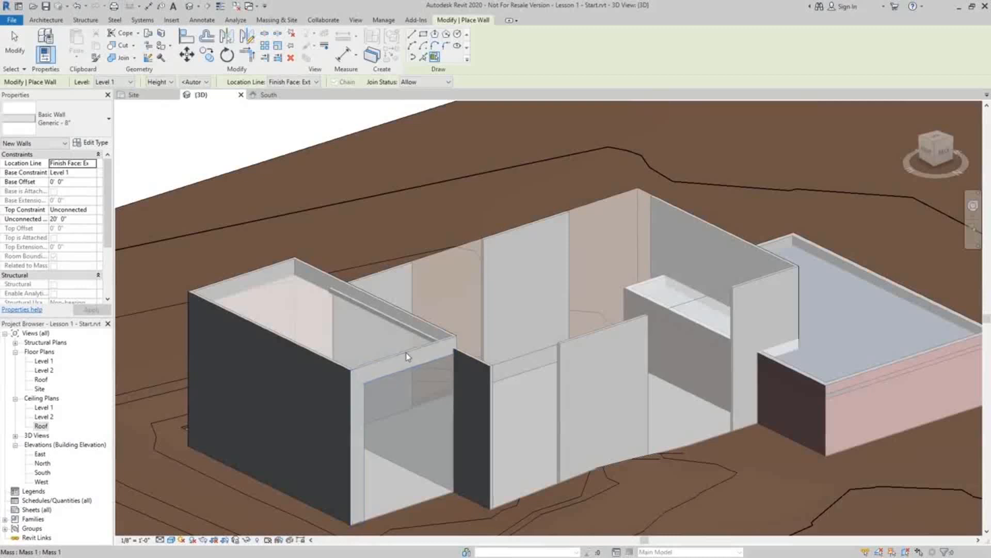
{"action": "scroll", "coordinate": [404, 356], "scroll_direction": "down", "scroll_amount": 3}
{"action": "middle_click_drag", "start_coordinate": [359, 370], "coordinate": [623, 421], "text": "shift"}
{"action": "scroll", "coordinate": [692, 402], "scroll_direction": "up", "scroll_amount": 4}
{"action": "middle_click_drag", "start_coordinate": [671, 400], "coordinate": [677, 375]}
{"action": "middle_click_drag", "start_coordinate": [613, 400], "coordinate": [513, 412]}
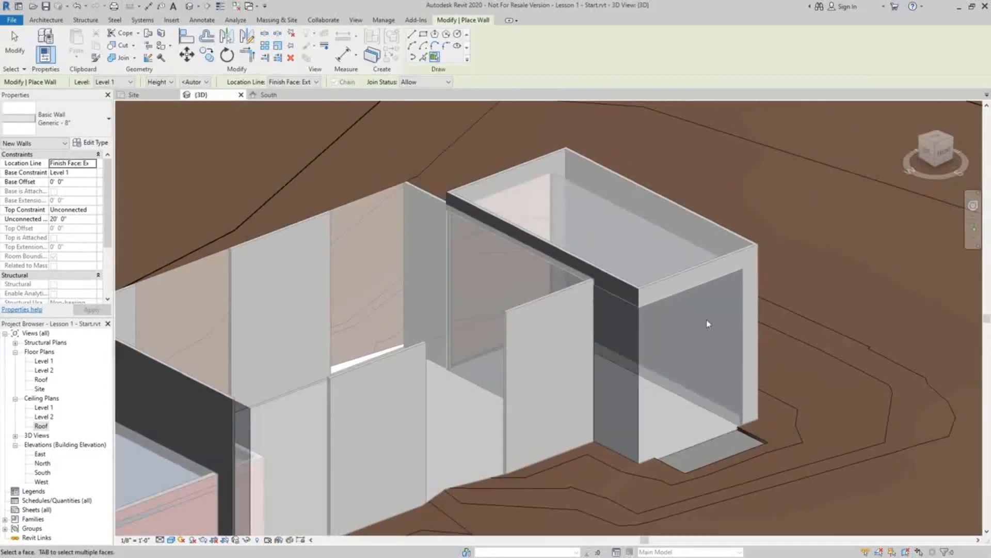
{"action": "key", "text": "Escape"}
{"action": "key", "text": "Escape"}
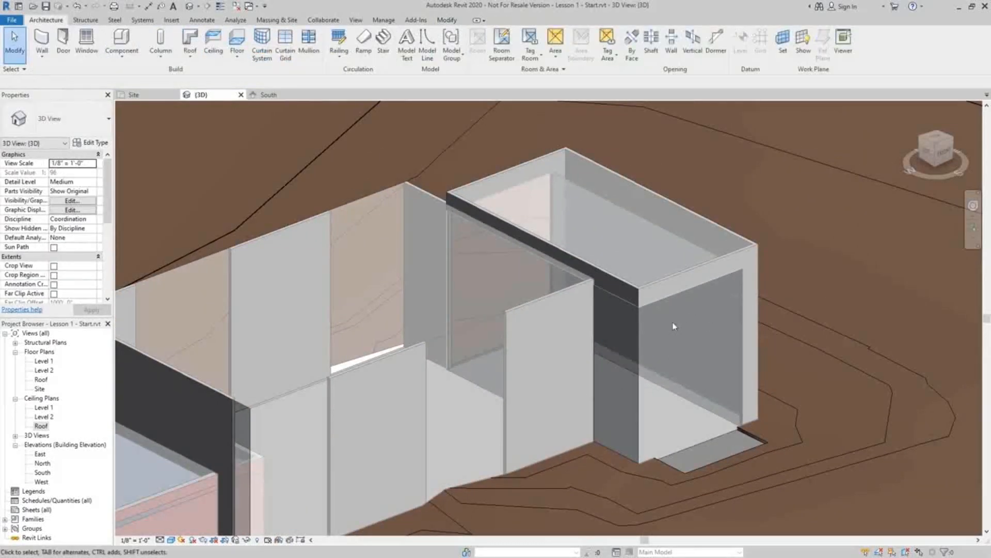
Open the mass for in-place editing and shift the west face of the east block's inner solid slightly eastward.
{"action": "left_click", "coordinate": [637, 333]}
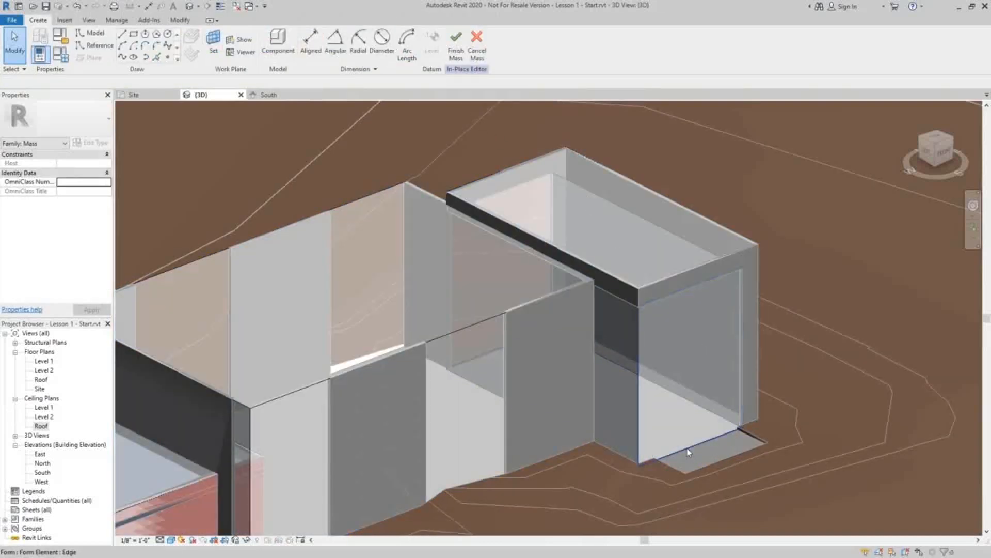
{"action": "left_click", "coordinate": [688, 449]}
{"action": "key", "text": "Escape"}
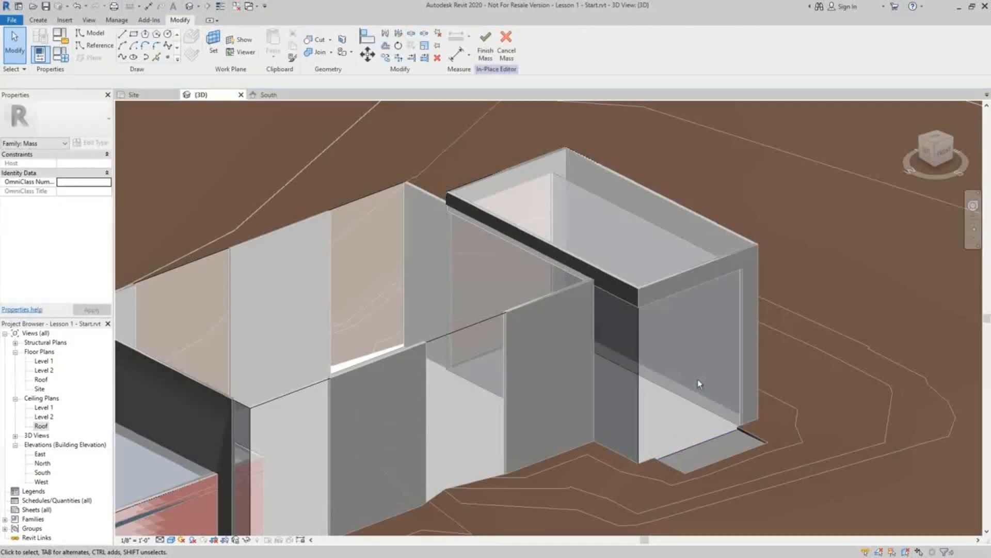
{"action": "middle_click_drag", "start_coordinate": [699, 379], "coordinate": [684, 400], "text": "shift"}
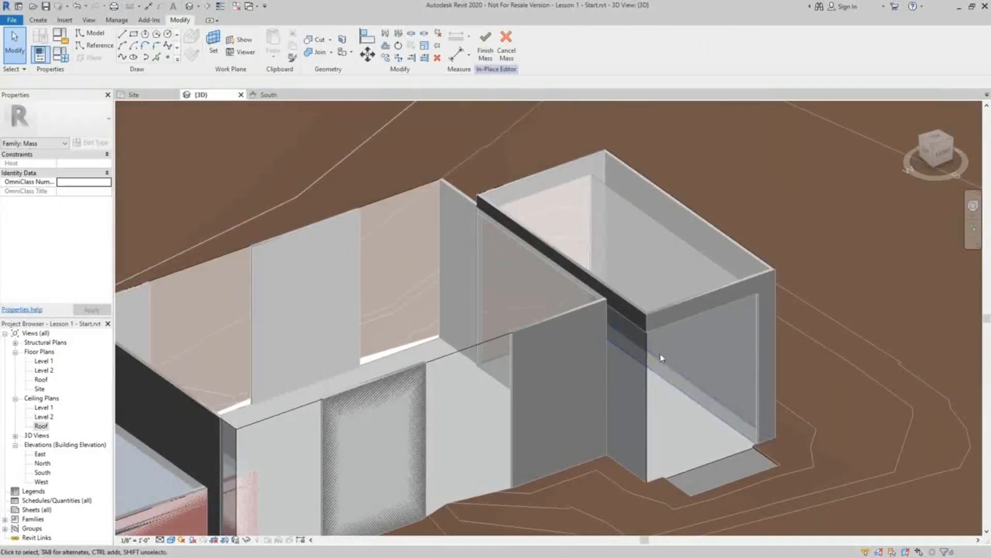
{"action": "left_click", "coordinate": [709, 465]}
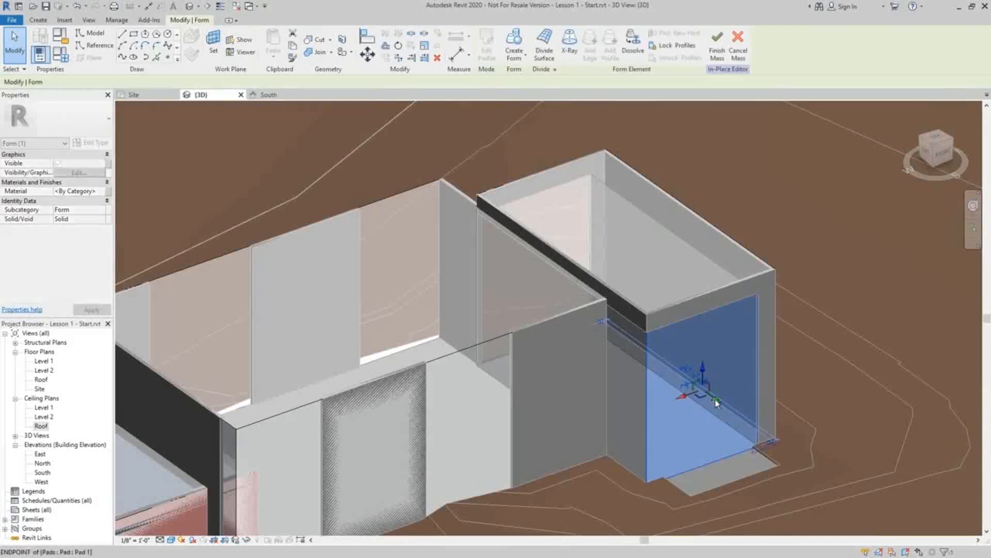
{"action": "middle_click_drag", "start_coordinate": [725, 440], "coordinate": [672, 436], "text": "shift"}
{"action": "scroll", "coordinate": [586, 469], "scroll_direction": "up", "scroll_amount": 3}
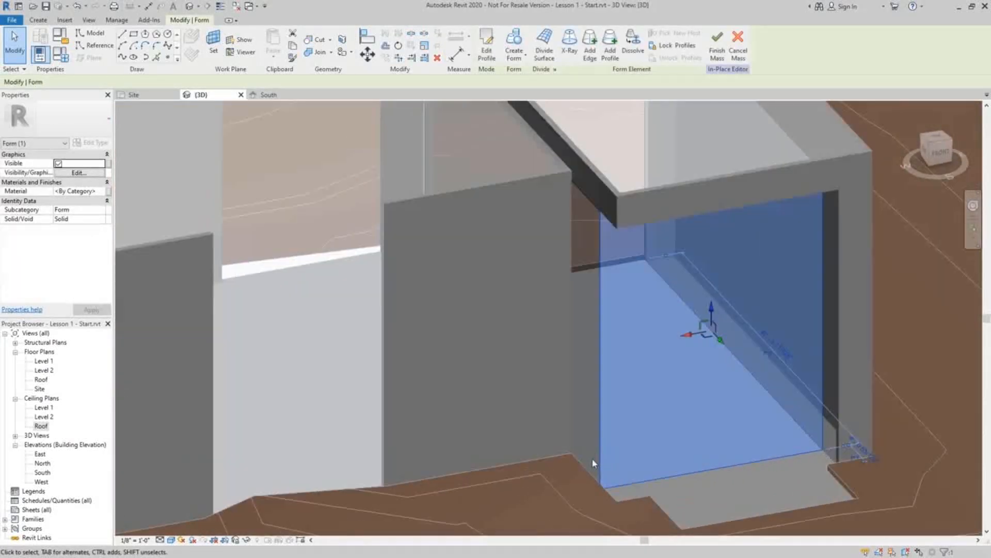
{"action": "left_click", "coordinate": [546, 294]}
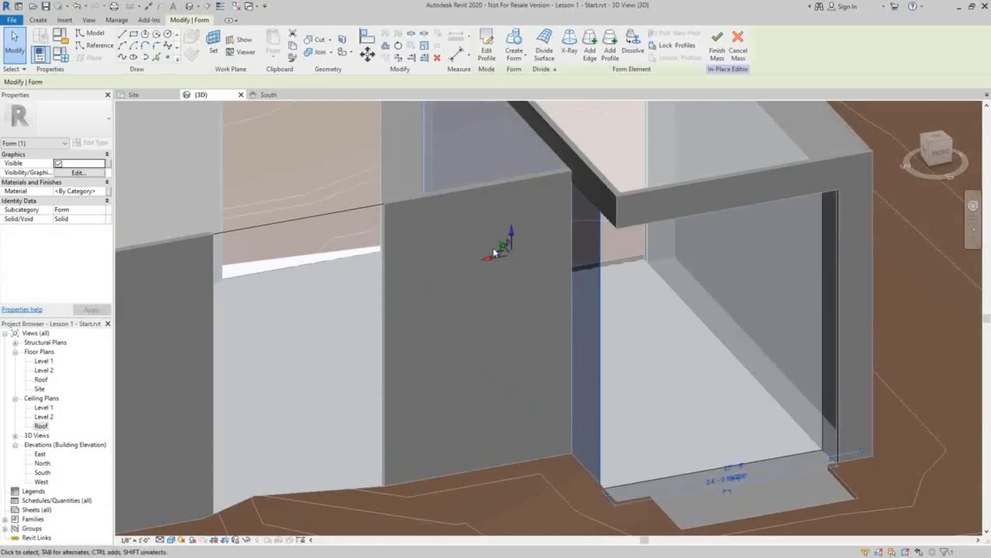
{"action": "left_click", "coordinate": [500, 259]}
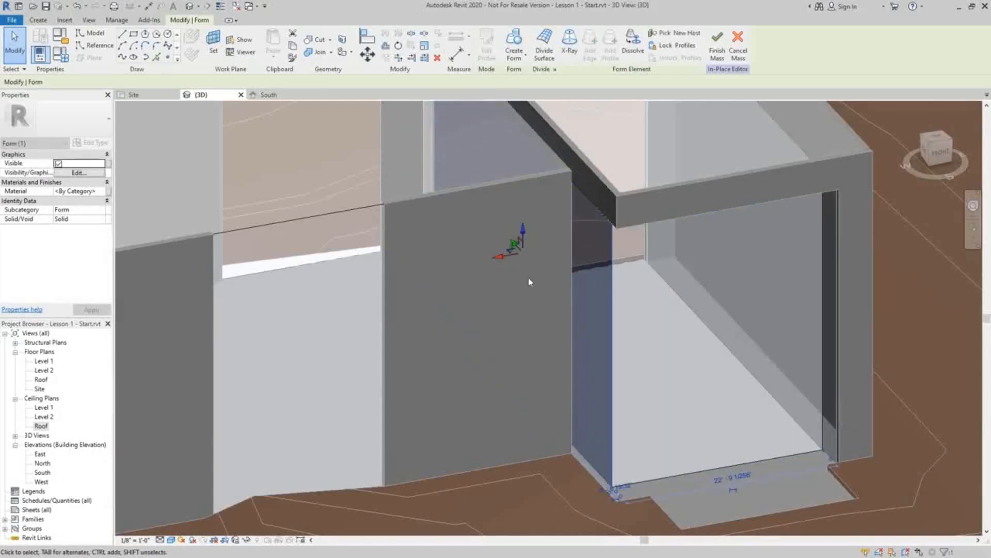
Shift the north face of the east block's inner solid slightly southward and finish editing the mass.
{"action": "scroll", "coordinate": [529, 282], "scroll_direction": "down", "scroll_amount": 2}
{"action": "middle_click_drag", "start_coordinate": [654, 364], "coordinate": [702, 431], "text": "shift"}
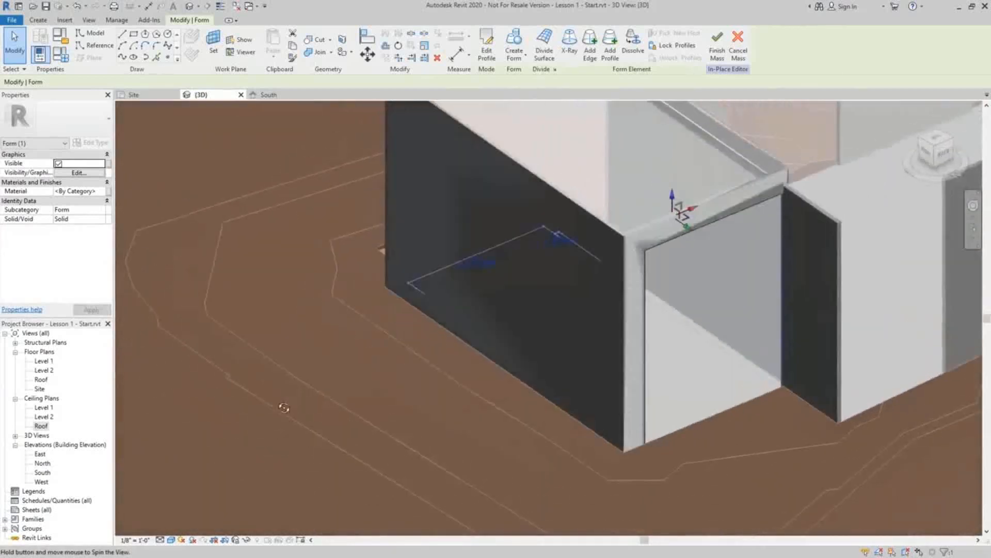
{"action": "left_click", "coordinate": [705, 423]}
{"action": "left_click_drag", "start_coordinate": [730, 337], "coordinate": [704, 315]}
{"action": "middle_click_drag", "start_coordinate": [704, 315], "coordinate": [532, 415], "text": "shift"}
{"action": "scroll", "coordinate": [535, 413], "scroll_direction": "down", "scroll_amount": 1}
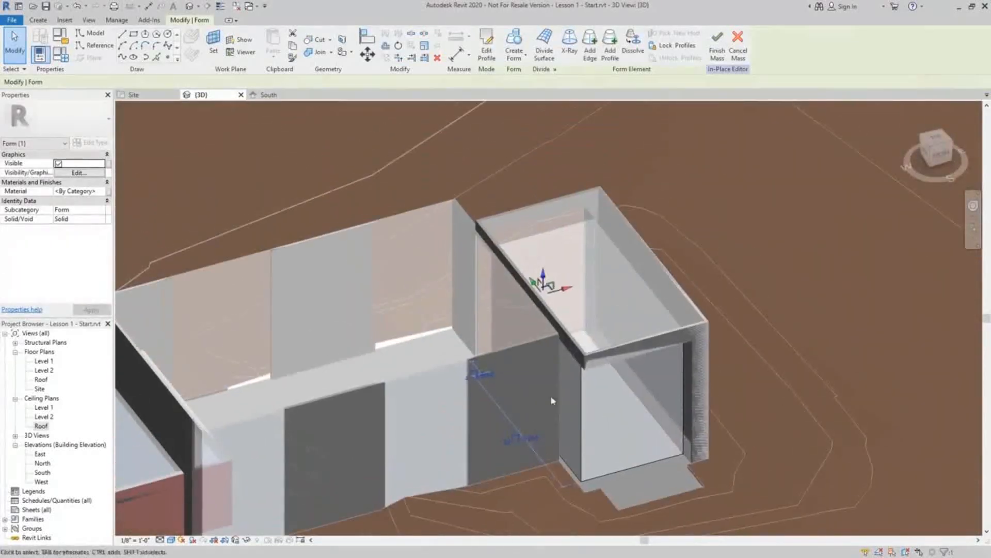
{"action": "left_click", "coordinate": [715, 50]}
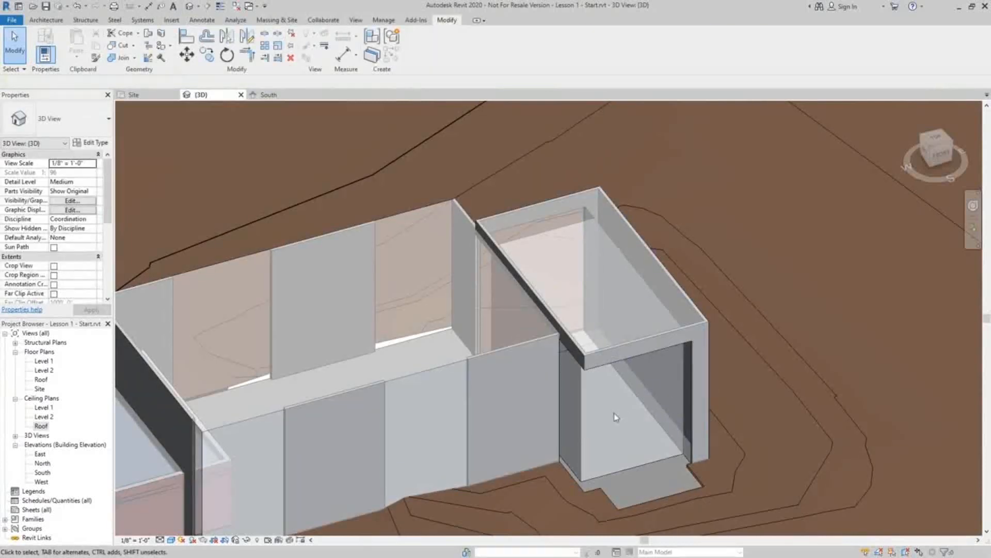
Place Exterior Glazing curtain walls by face on the middle block's two open south faces and its narrow face at the southwest corner.
{"action": "middle_click_drag", "start_coordinate": [613, 417], "coordinate": [718, 368]}
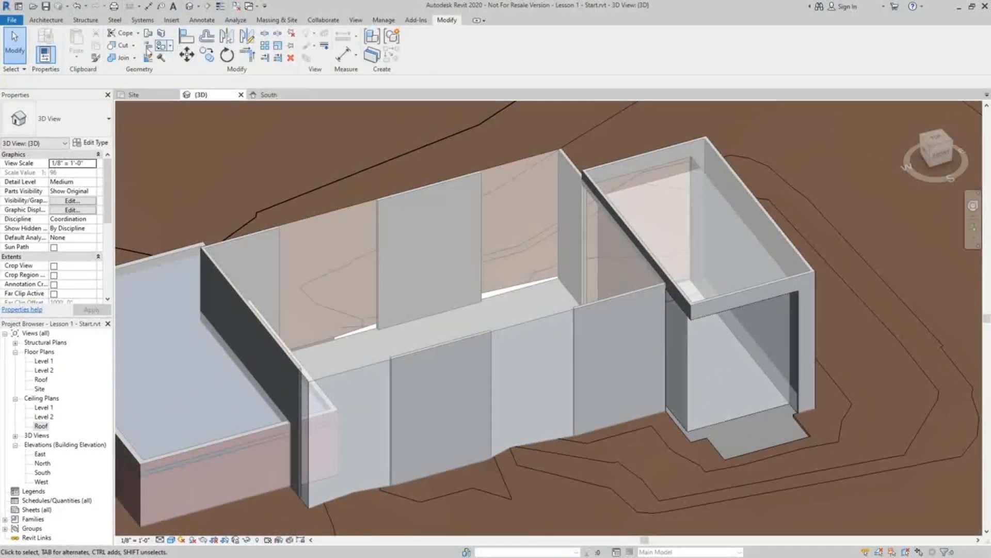
{"action": "left_click", "coordinate": [47, 20]}
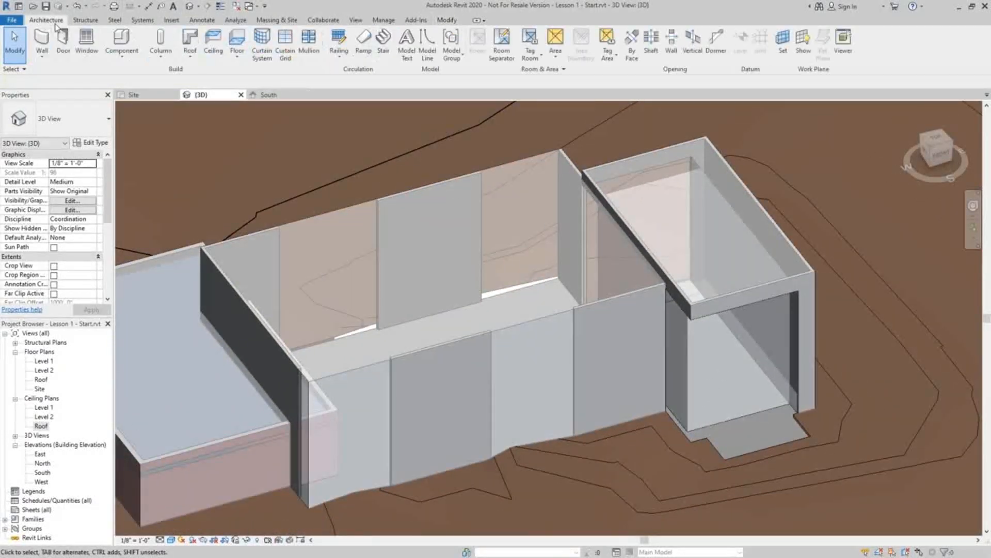
{"action": "left_click", "coordinate": [41, 63]}
{"action": "left_click", "coordinate": [72, 115]}
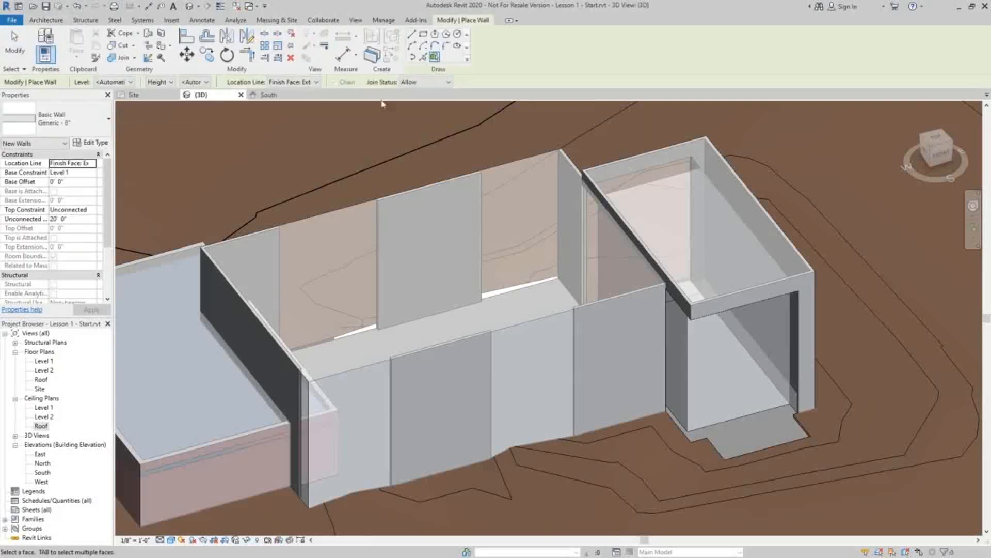
{"action": "left_click", "coordinate": [57, 119]}
{"action": "scroll", "coordinate": [52, 356], "scroll_direction": "down", "scroll_amount": 3}
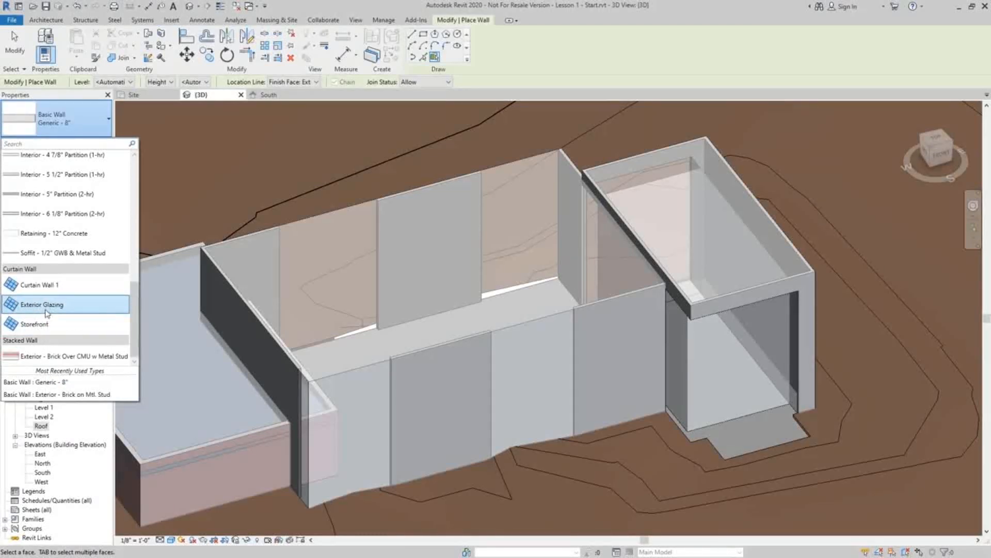
{"action": "left_click", "coordinate": [50, 305]}
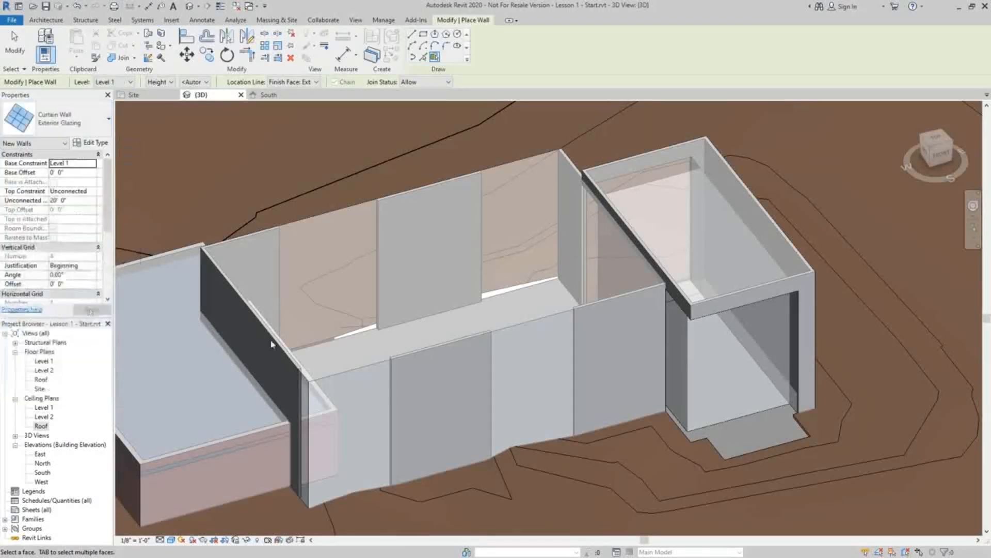
{"action": "left_click", "coordinate": [535, 321]}
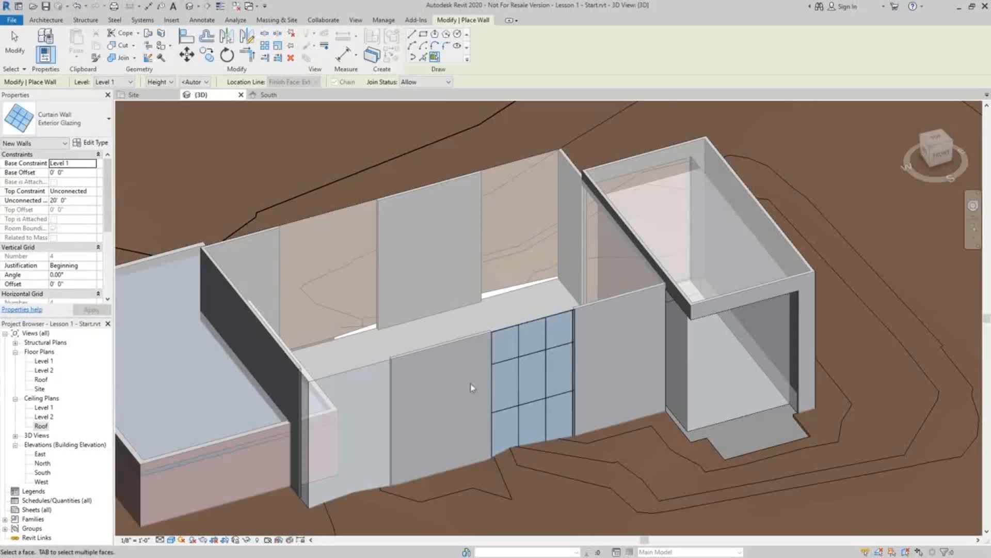
{"action": "left_click", "coordinate": [370, 368]}
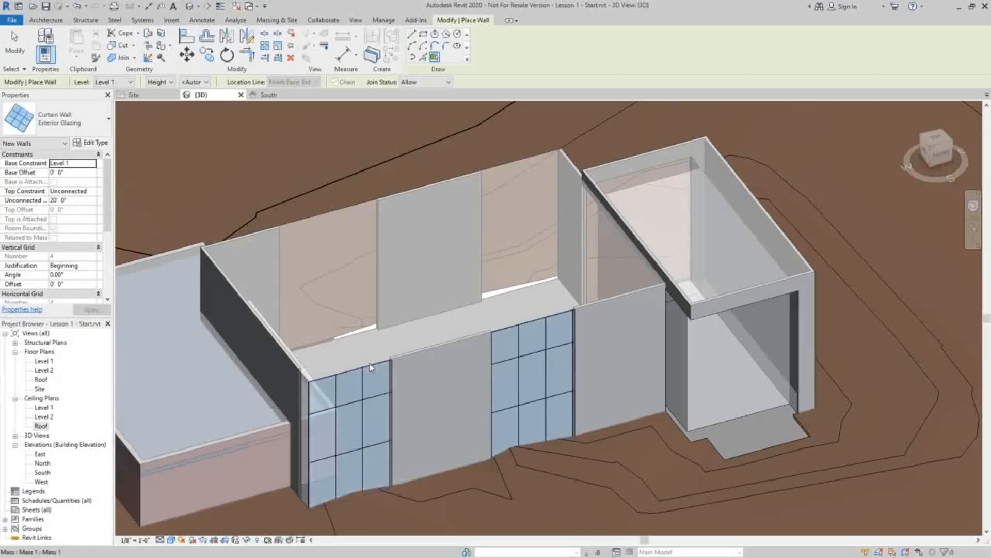
{"action": "left_click", "coordinate": [307, 383]}
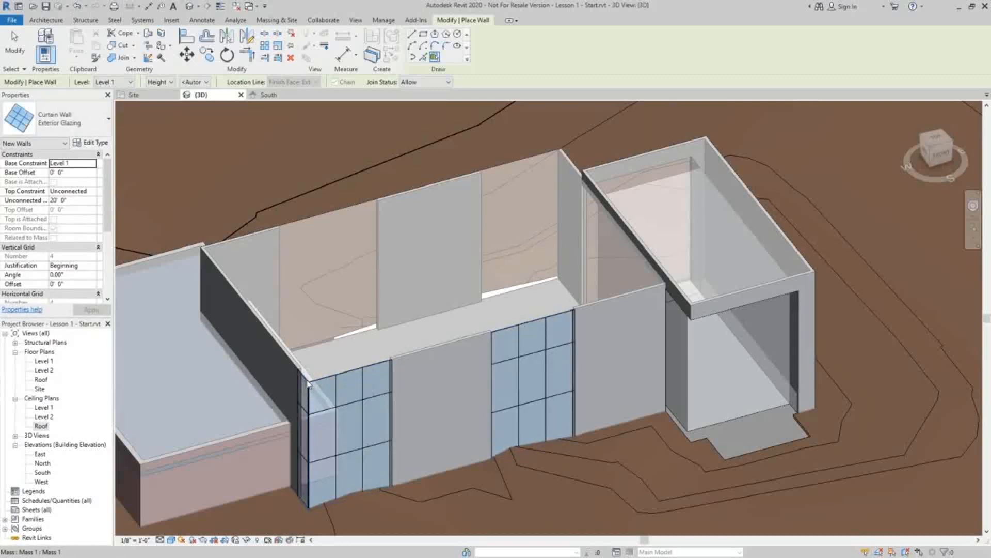
Place Exterior Glazing by face on the east block's inner south, west and north faces and on two north faces of the middle block.
{"action": "left_click", "coordinate": [694, 381]}
{"action": "left_click", "coordinate": [676, 368]}
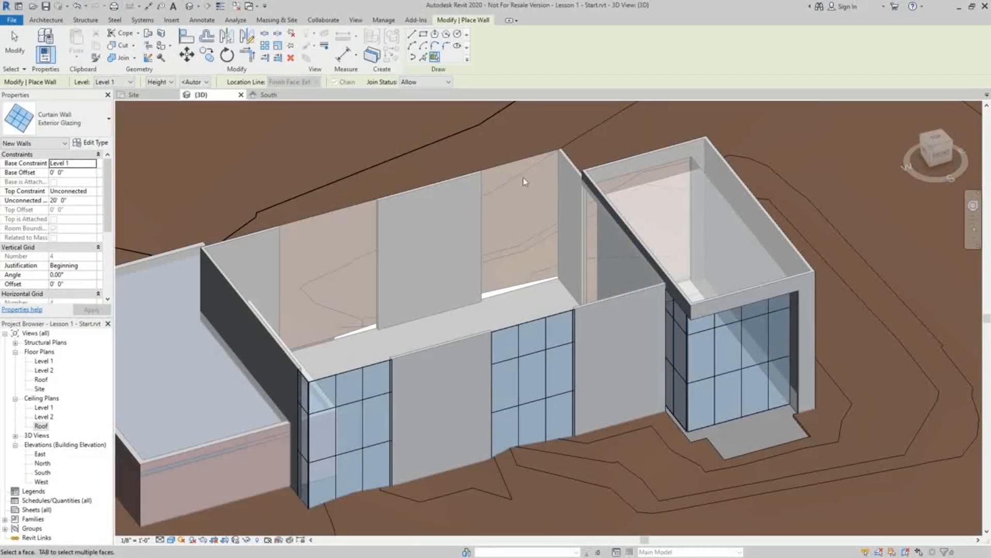
{"action": "left_click", "coordinate": [524, 161]}
{"action": "left_click", "coordinate": [337, 213]}
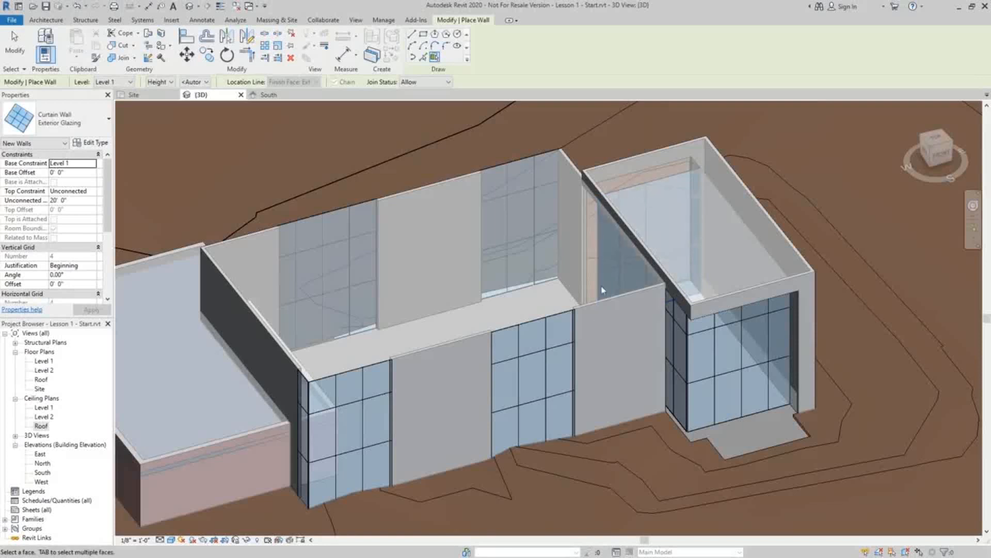
Create a Generic - 12" roof by face on the top of the middle block and end roof placement.
{"action": "middle_click_drag", "start_coordinate": [634, 185], "coordinate": [586, 247], "text": "shift"}
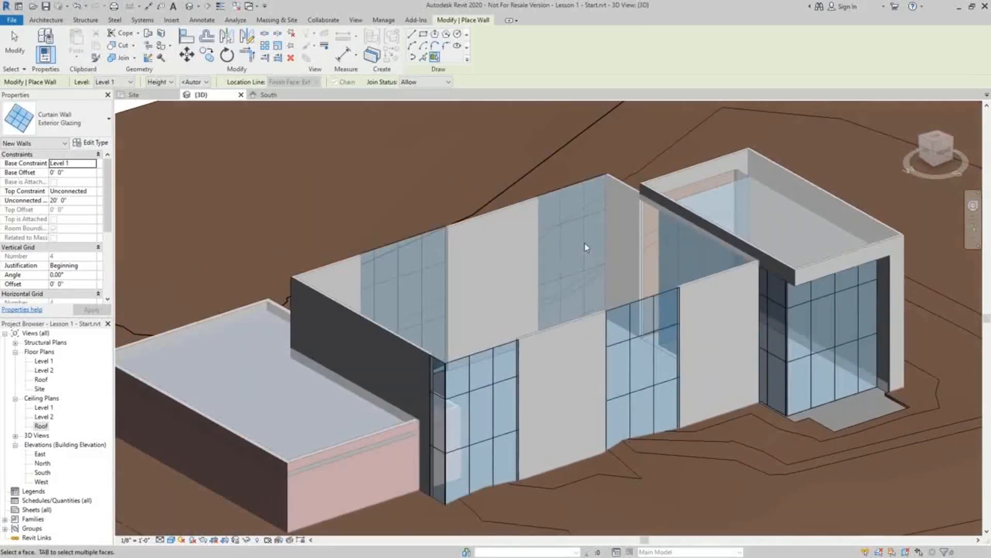
{"action": "left_click", "coordinate": [46, 19]}
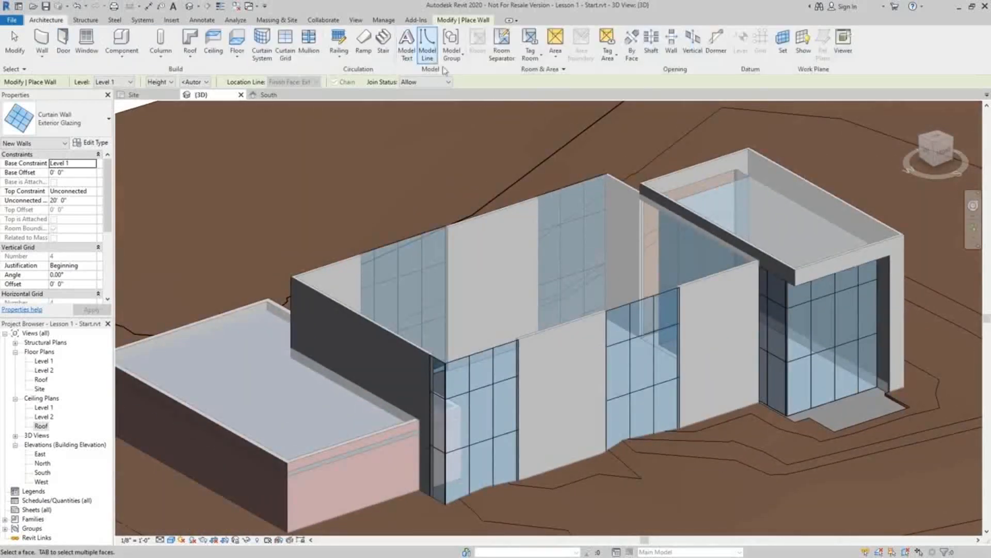
{"action": "left_click", "coordinate": [191, 57]}
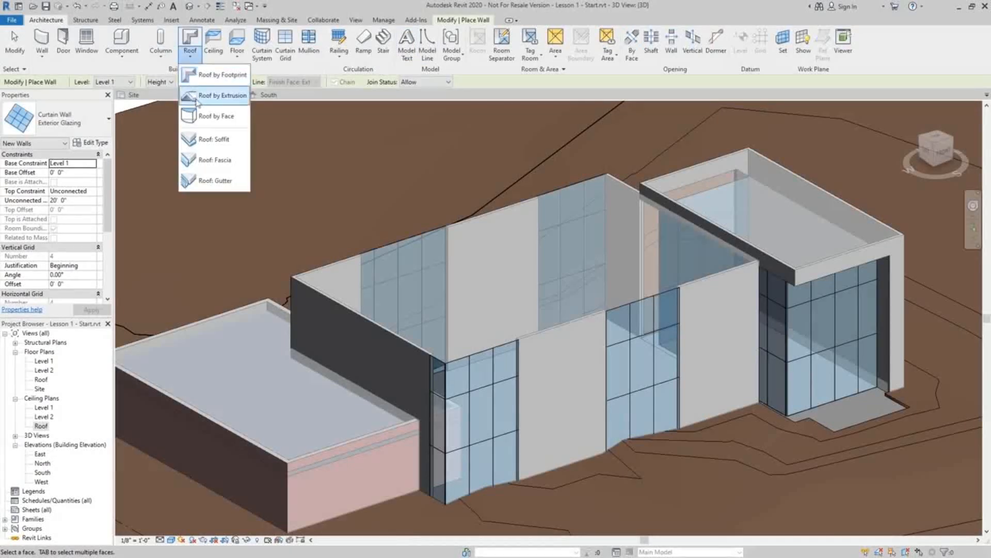
{"action": "left_click", "coordinate": [221, 118]}
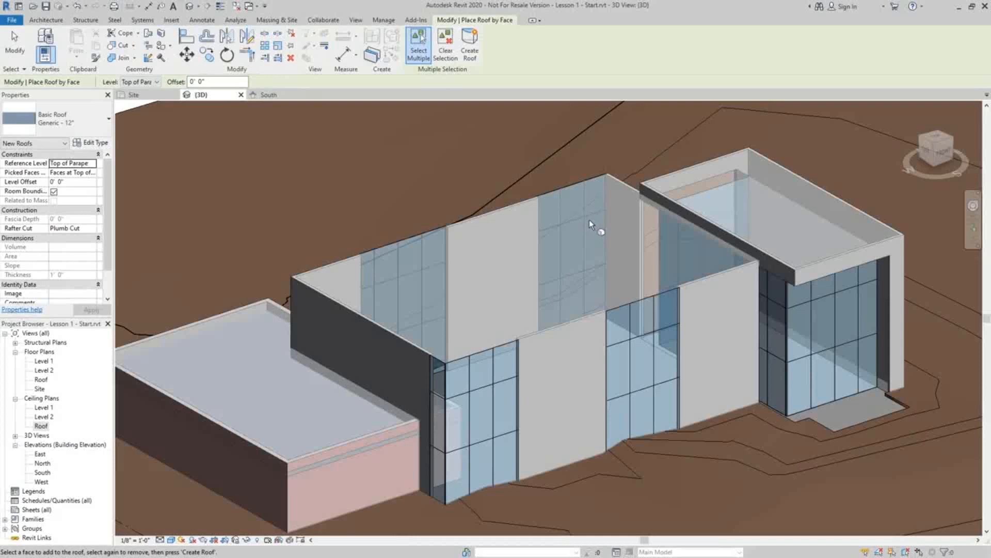
{"action": "left_click", "coordinate": [572, 186]}
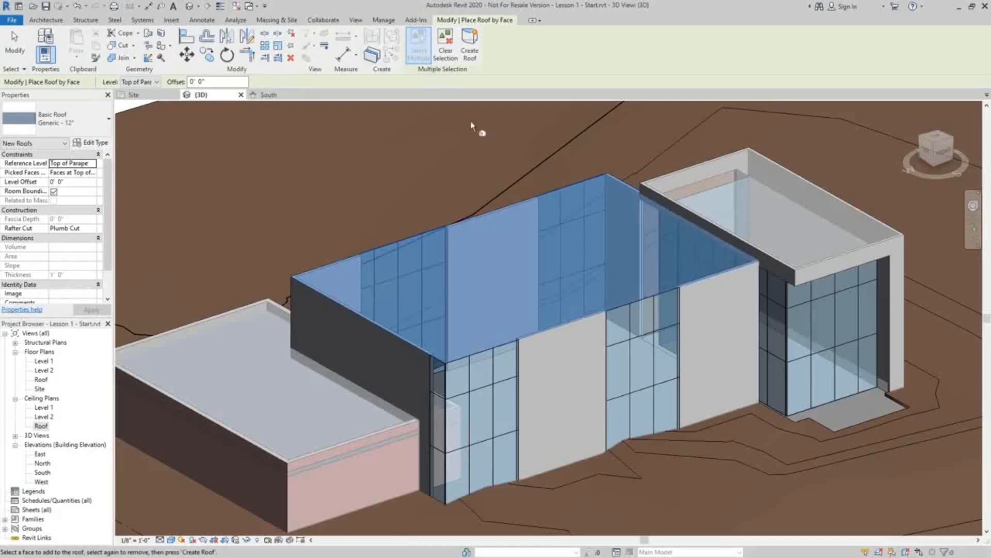
{"action": "left_click", "coordinate": [474, 57]}
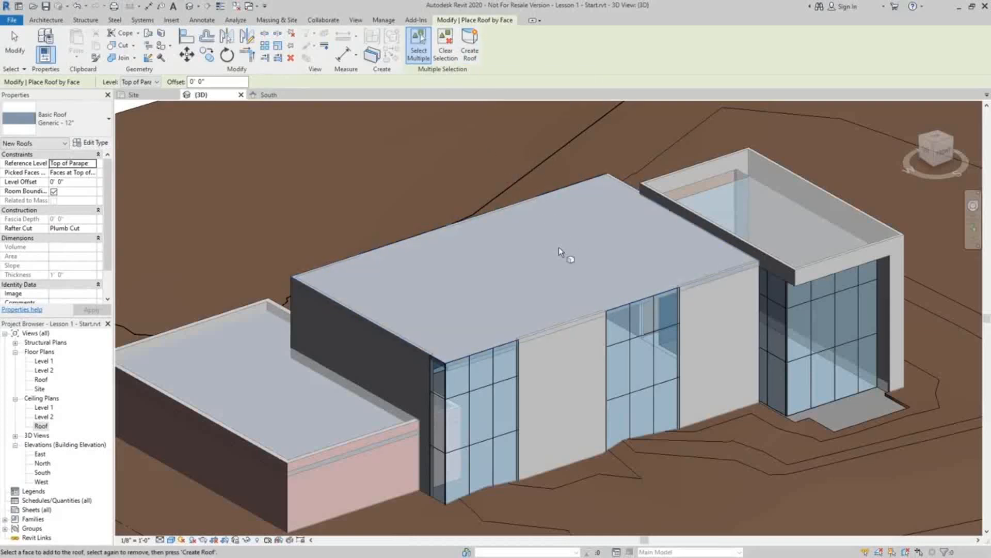
{"action": "key", "text": "Escape"}
Set the middle block roof's level offset to -3.
{"action": "left_click", "coordinate": [568, 211]}
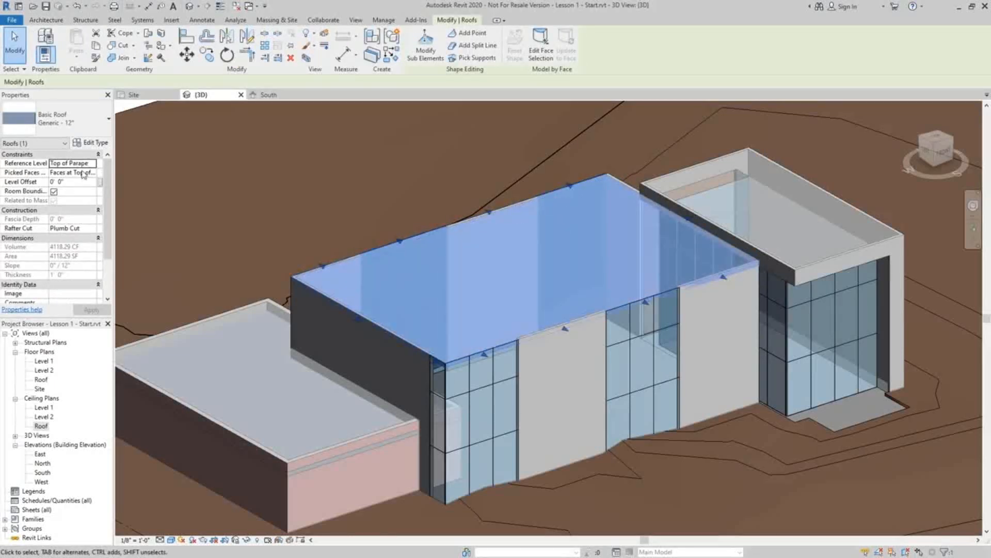
{"action": "left_click", "coordinate": [79, 189]}
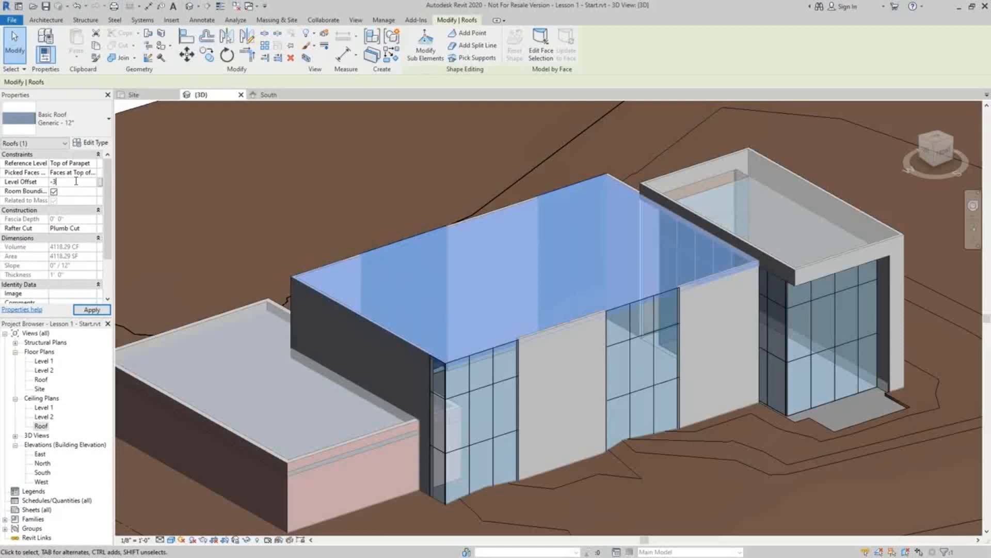
{"action": "middle_click_drag", "start_coordinate": [556, 271], "coordinate": [363, 237], "text": "shift"}
{"action": "key", "text": "Escape"}
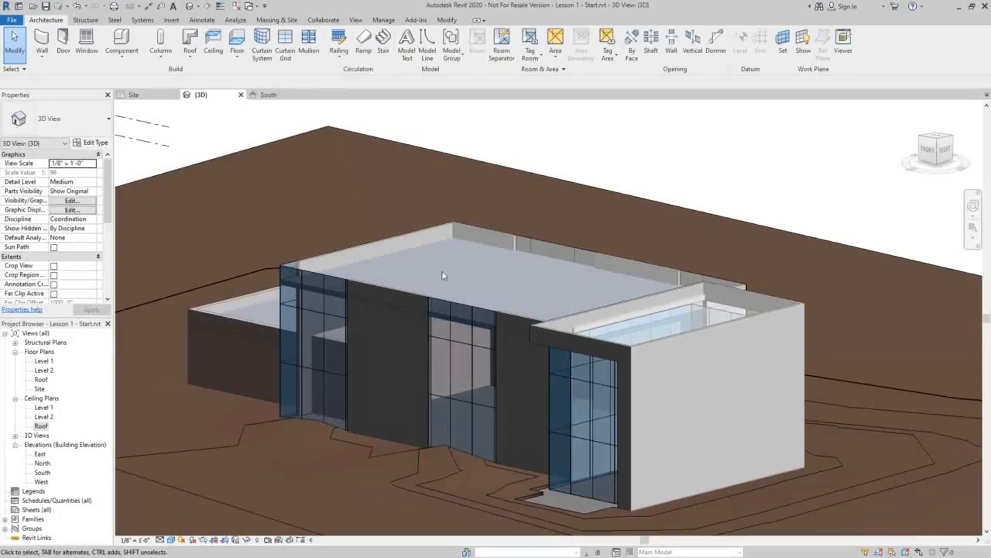
{"action": "middle_click_drag", "start_coordinate": [443, 275], "coordinate": [588, 308], "text": "shift"}
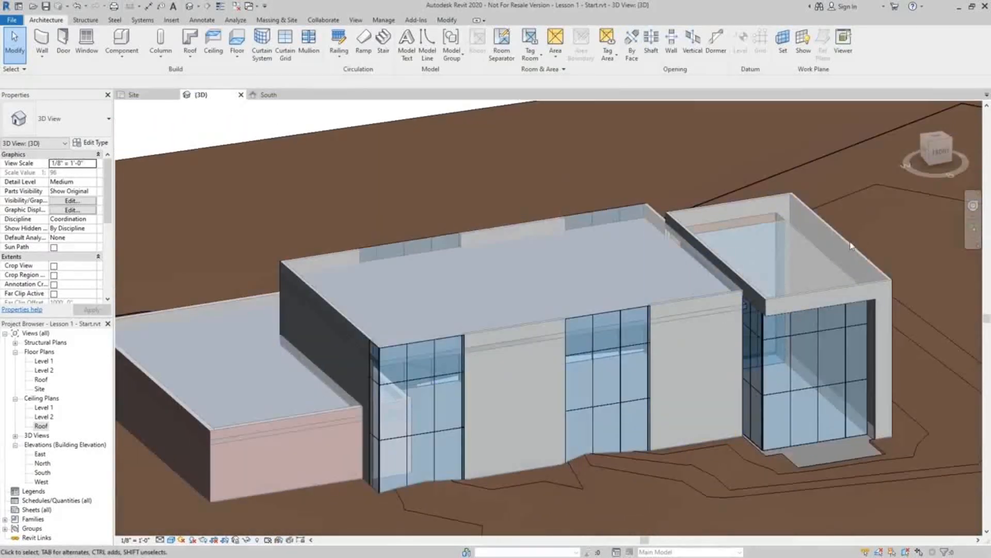
Create a Generic - 12" roof by face on the top of the east block and end roof placement.
{"action": "scroll", "coordinate": [739, 310], "scroll_direction": "up", "scroll_amount": 5}
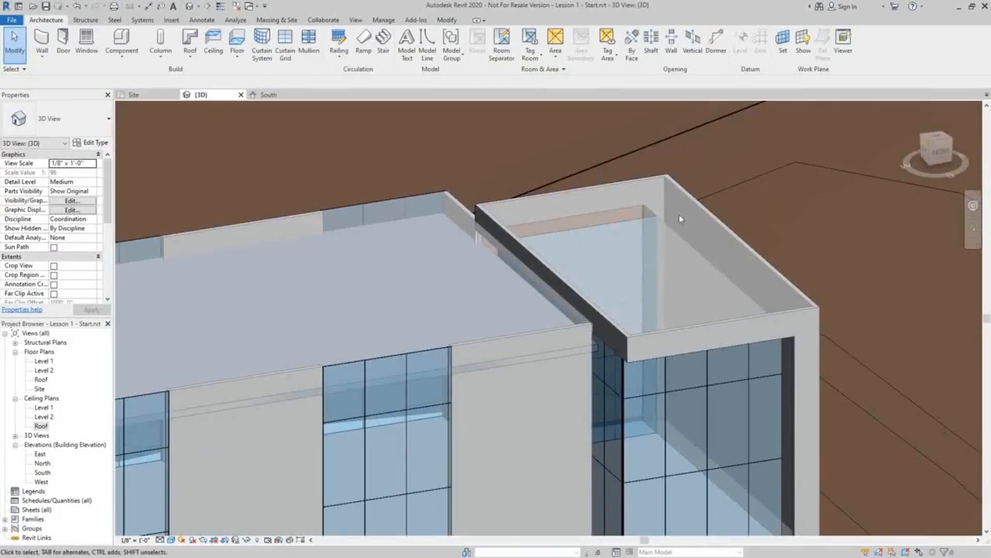
{"action": "left_click", "coordinate": [199, 62]}
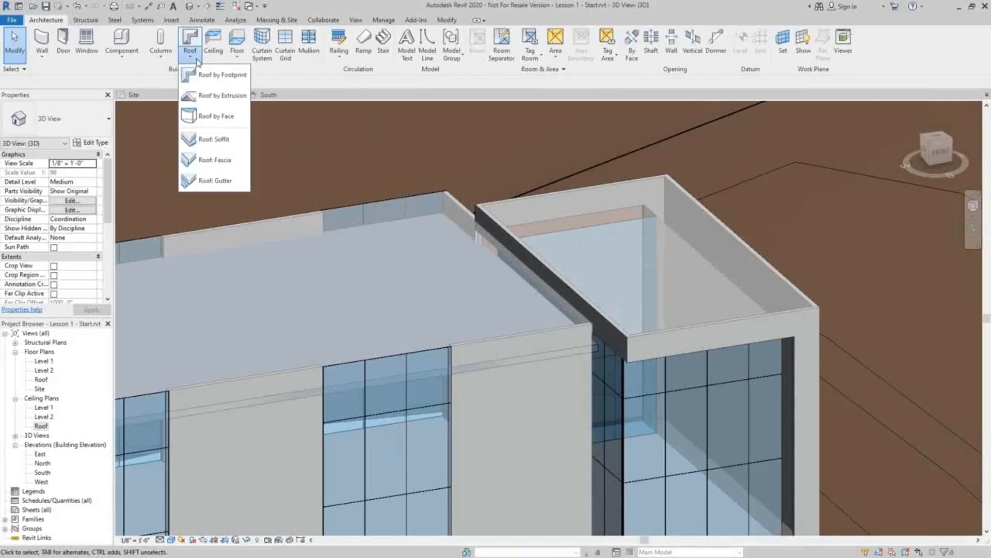
{"action": "left_click", "coordinate": [208, 116]}
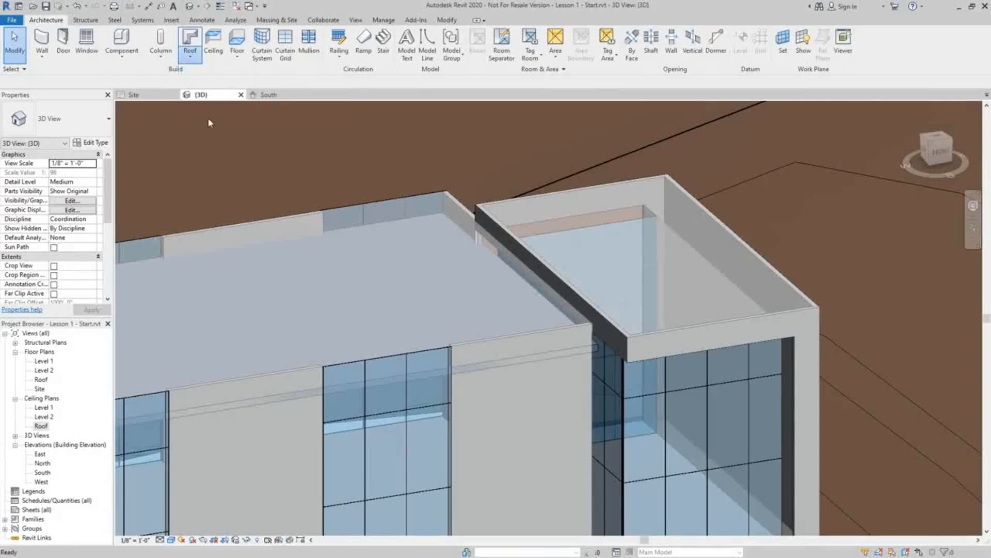
{"action": "left_click", "coordinate": [649, 179]}
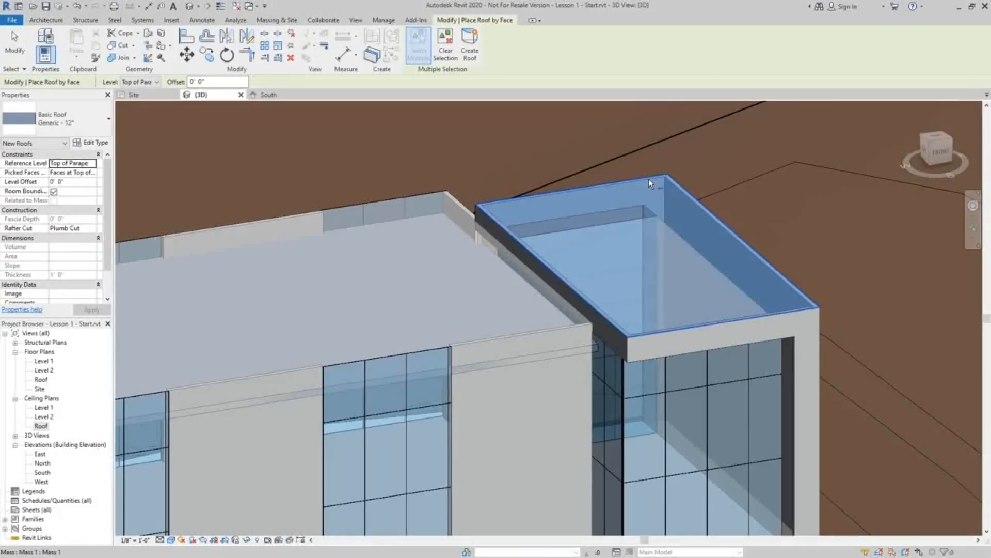
{"action": "scroll", "coordinate": [649, 181], "scroll_direction": "down", "scroll_amount": 2}
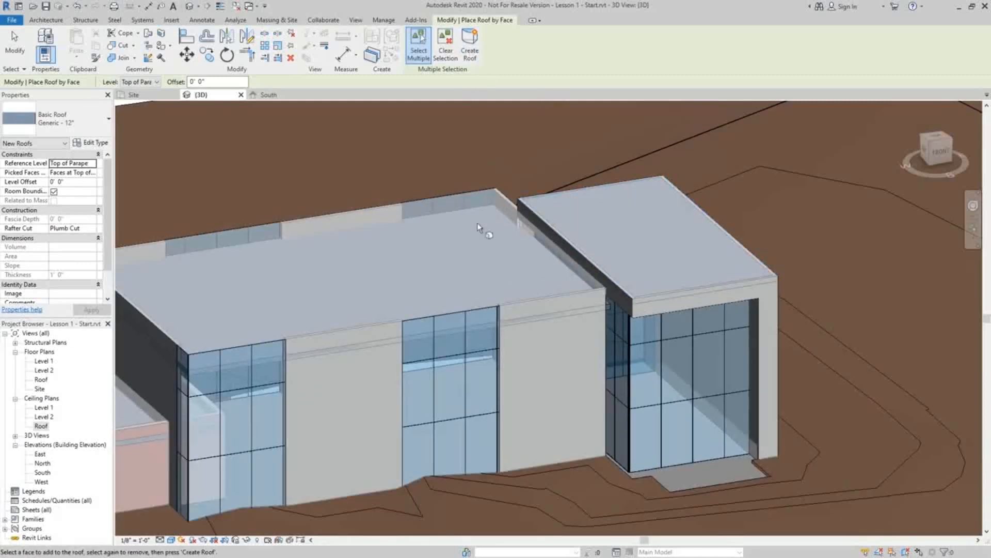
{"action": "middle_click_drag", "start_coordinate": [477, 222], "coordinate": [635, 307]}
{"action": "key", "text": "Escape"}
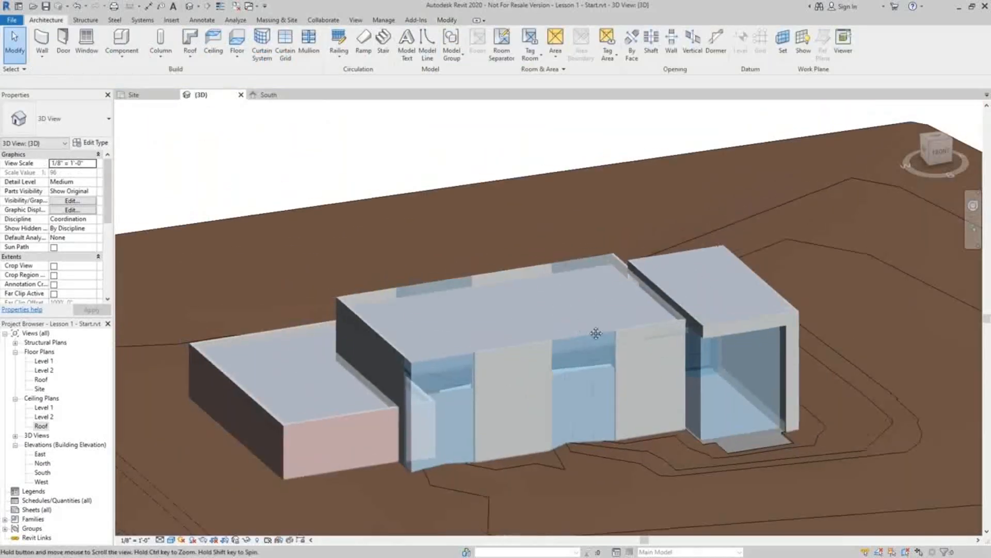